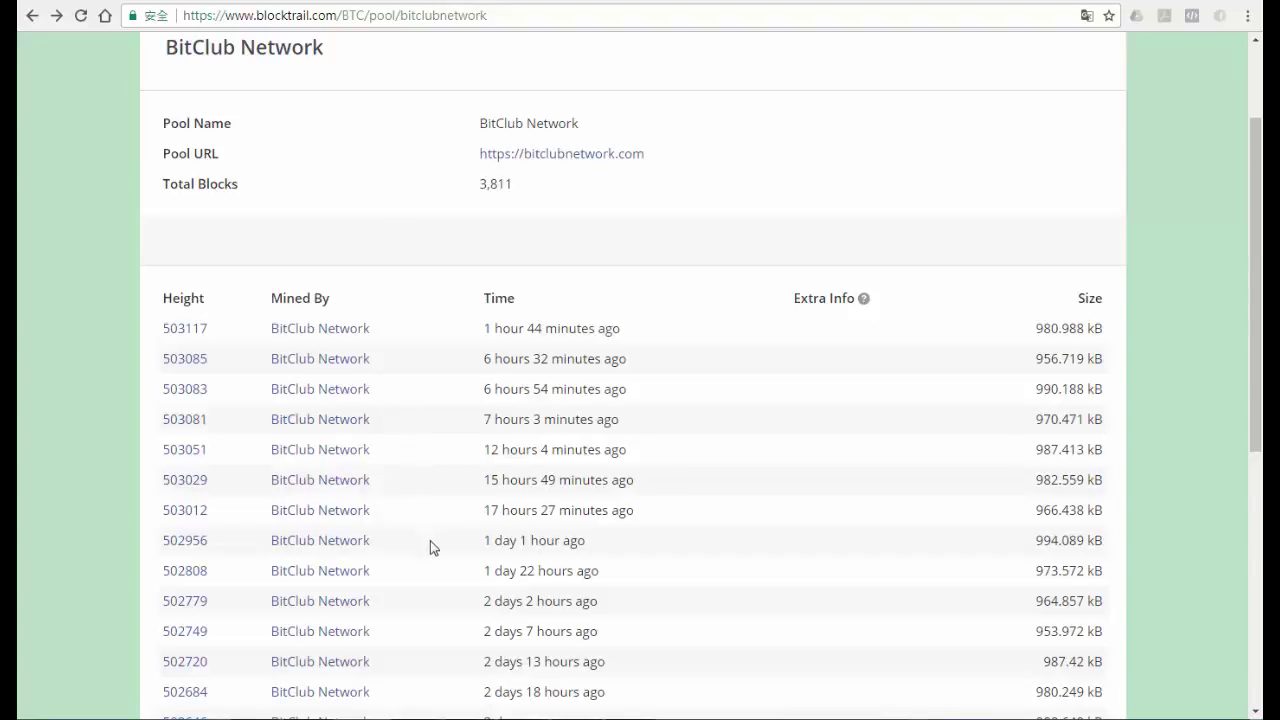
# Step: Switch to the Excel commission worksheet and change the last level number in cell E15 to 10
pyautogui.hotkey('alt', 'Tab')
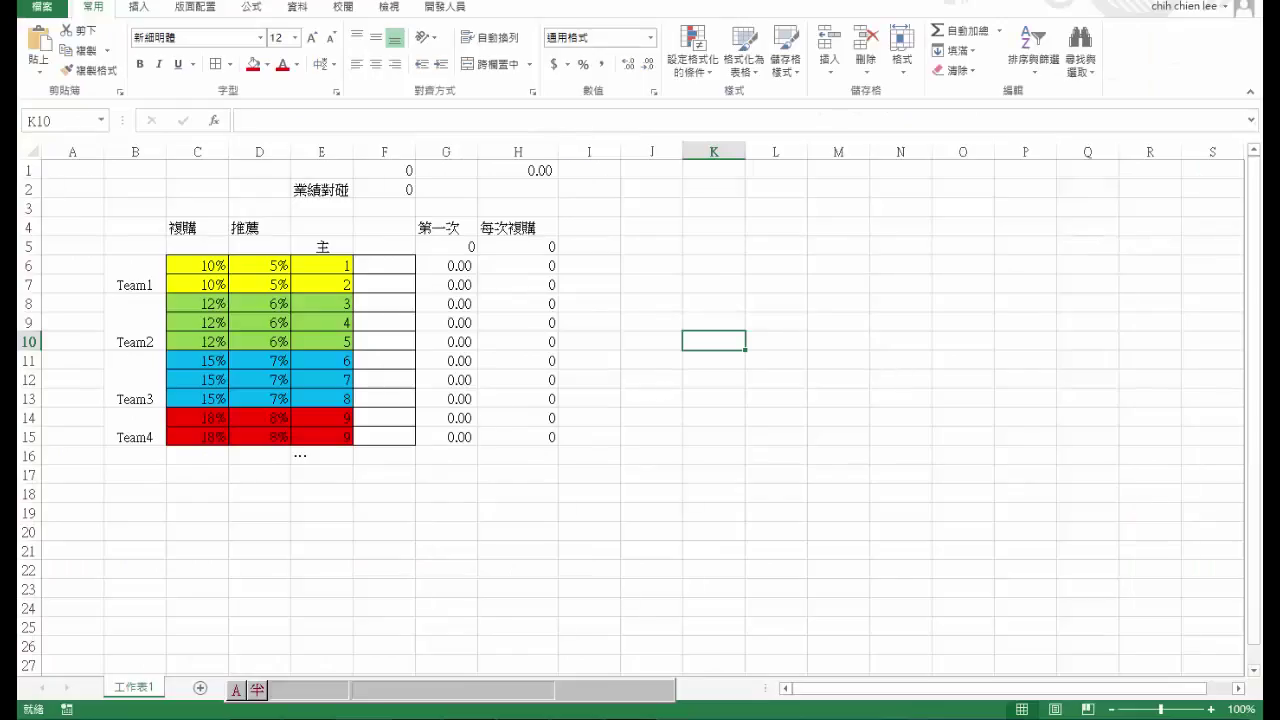
pyautogui.click(406, 520)
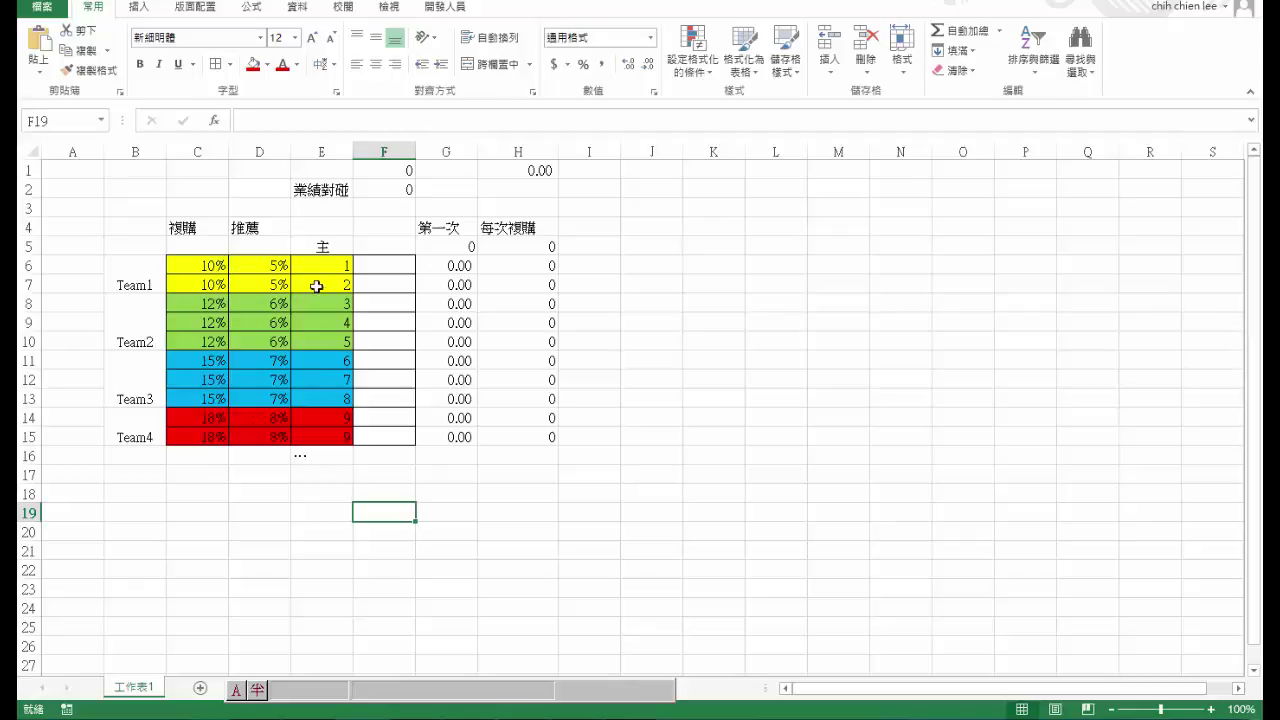
pyautogui.moveTo(343, 417); pyautogui.dragTo(349, 443)
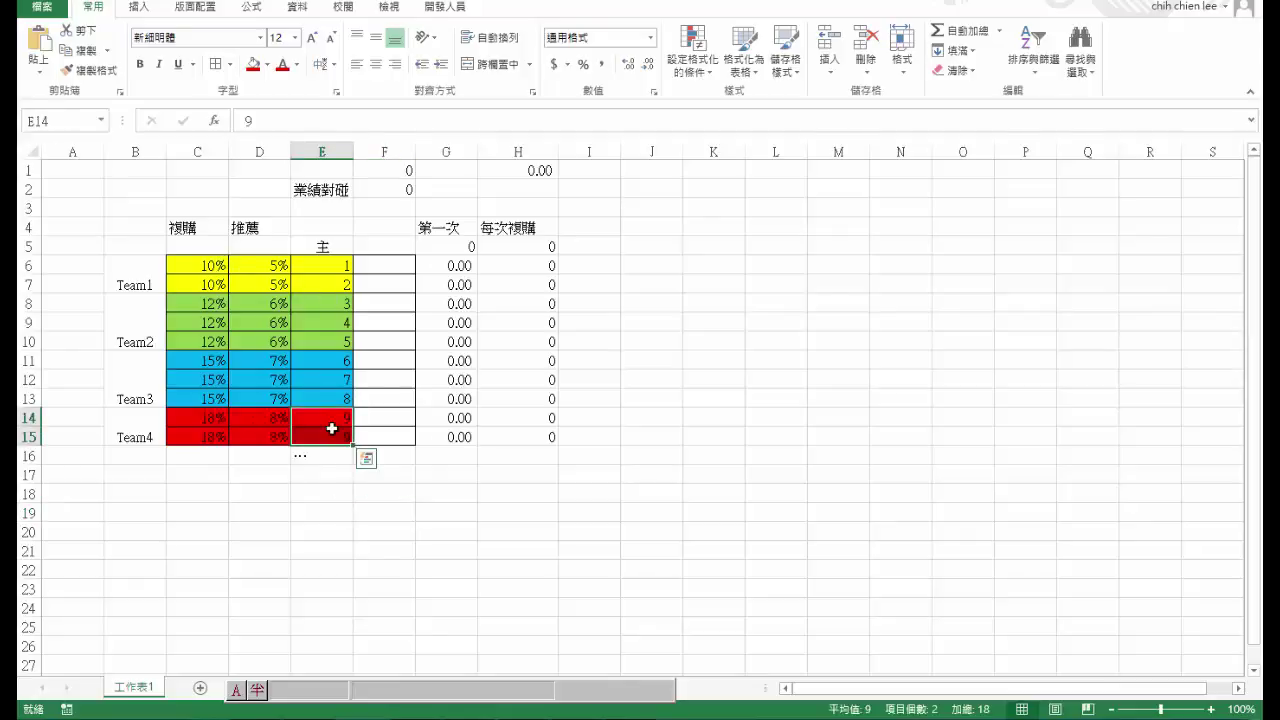
pyautogui.click(343, 437)
pyautogui.write('10')
pyautogui.press('Return')
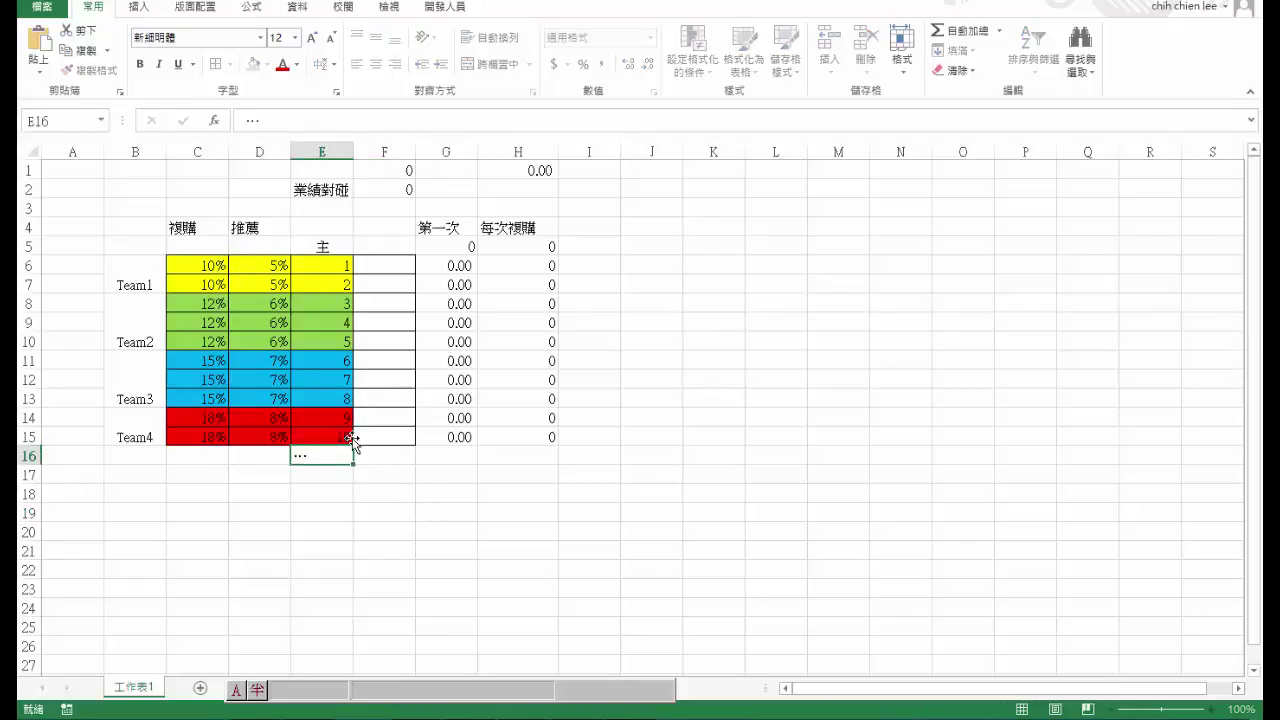
# Step: Examine which level numbers in column E belong to Team1, Team2, Team3 and Team4
pyautogui.click(341, 248)
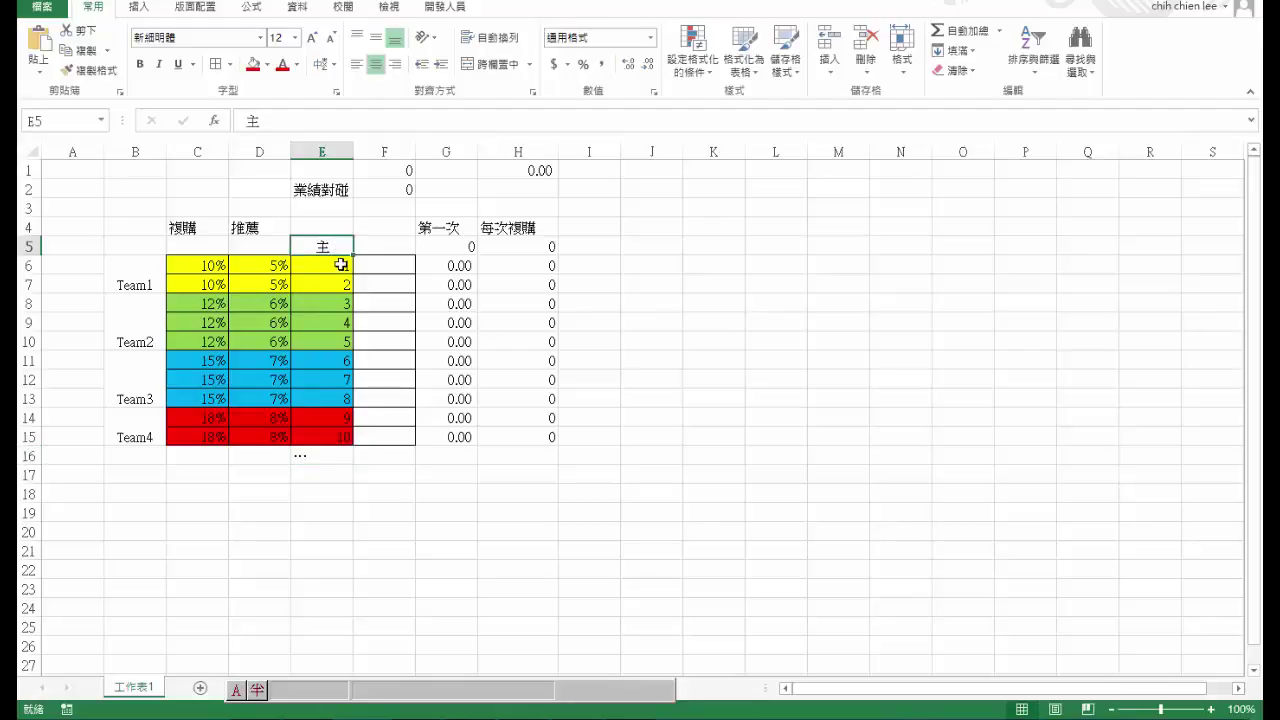
pyautogui.click(340, 265)
pyautogui.click(337, 280)
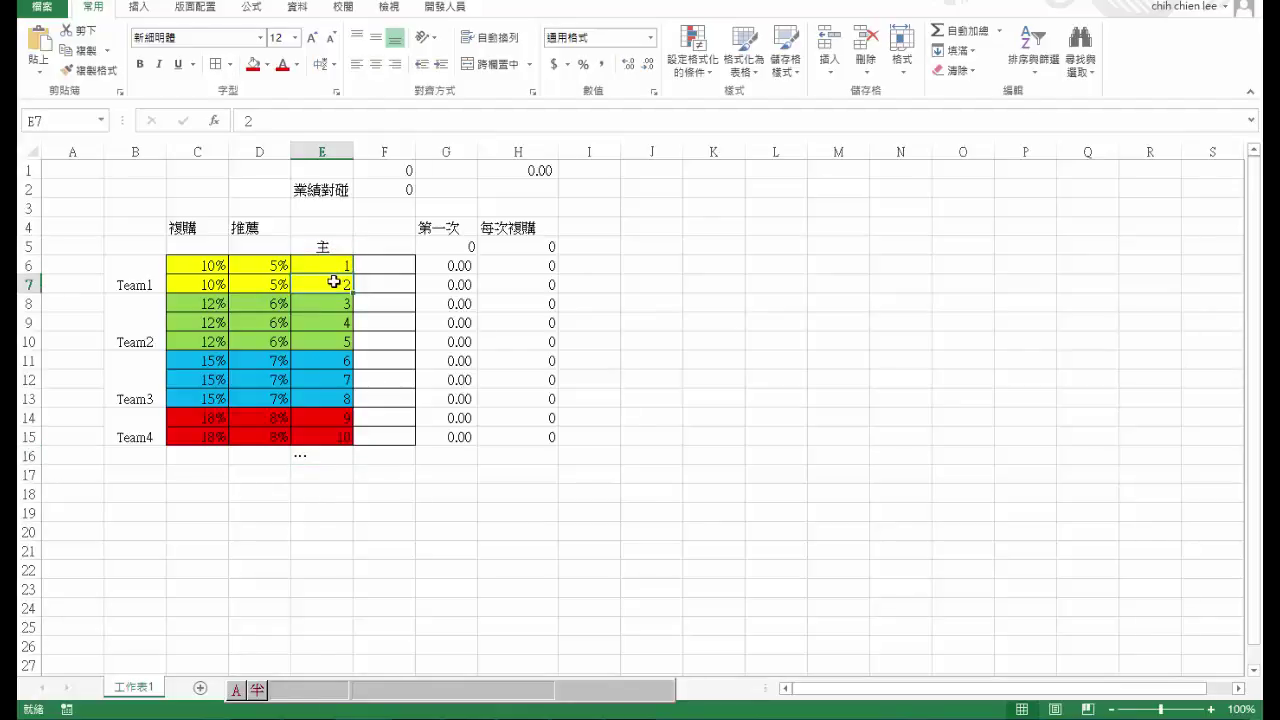
pyautogui.click(124, 278)
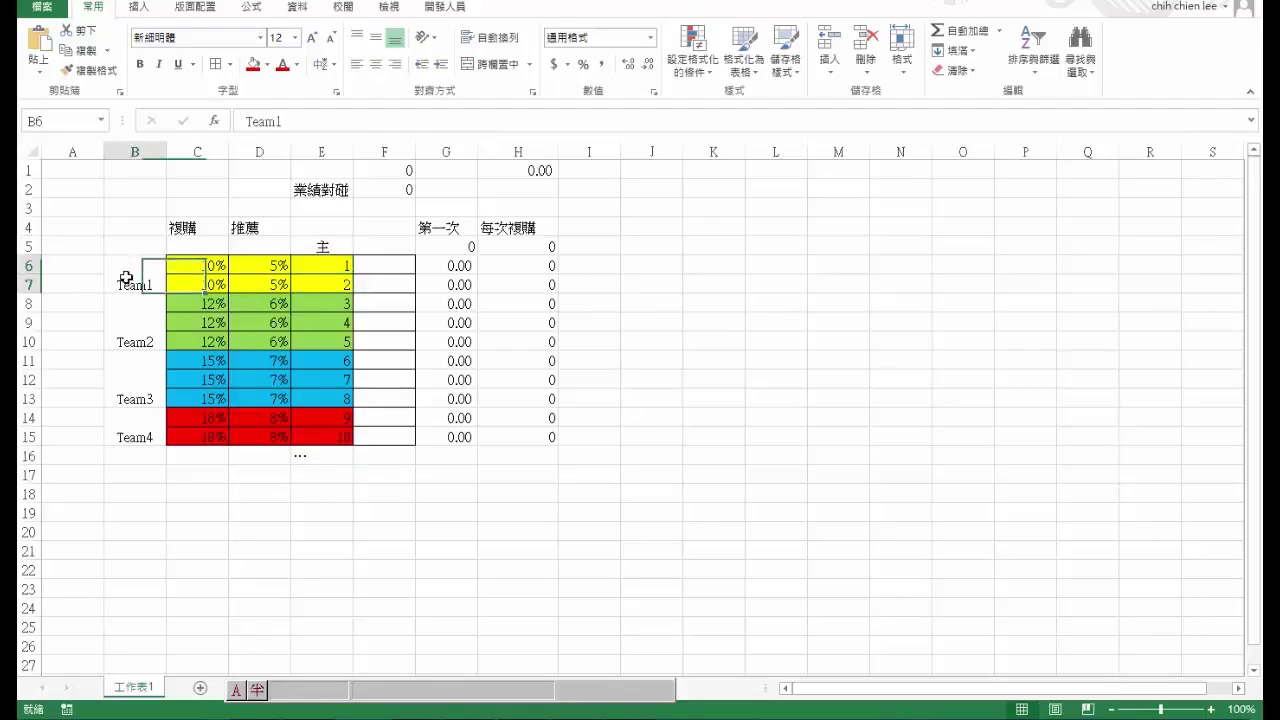
pyautogui.click(345, 300)
pyautogui.moveTo(341, 322); pyautogui.dragTo(337, 334)
pyautogui.click(131, 329)
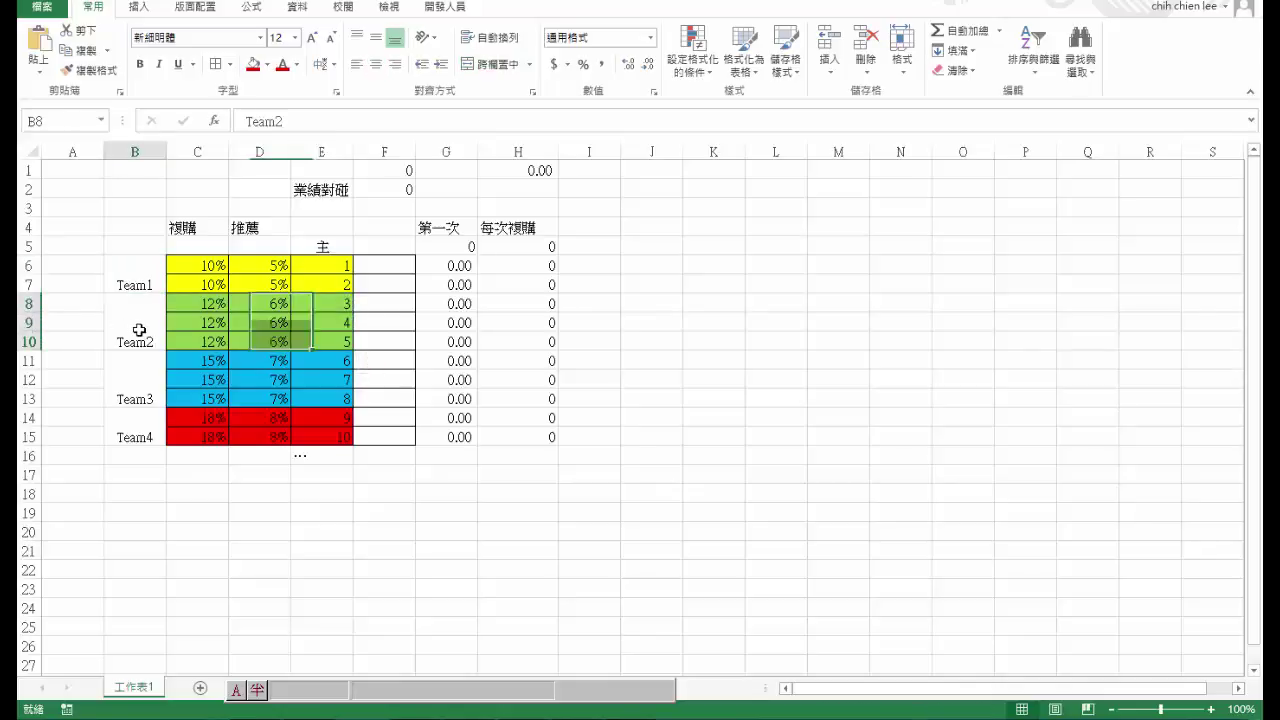
pyautogui.moveTo(337, 378); pyautogui.dragTo(337, 394)
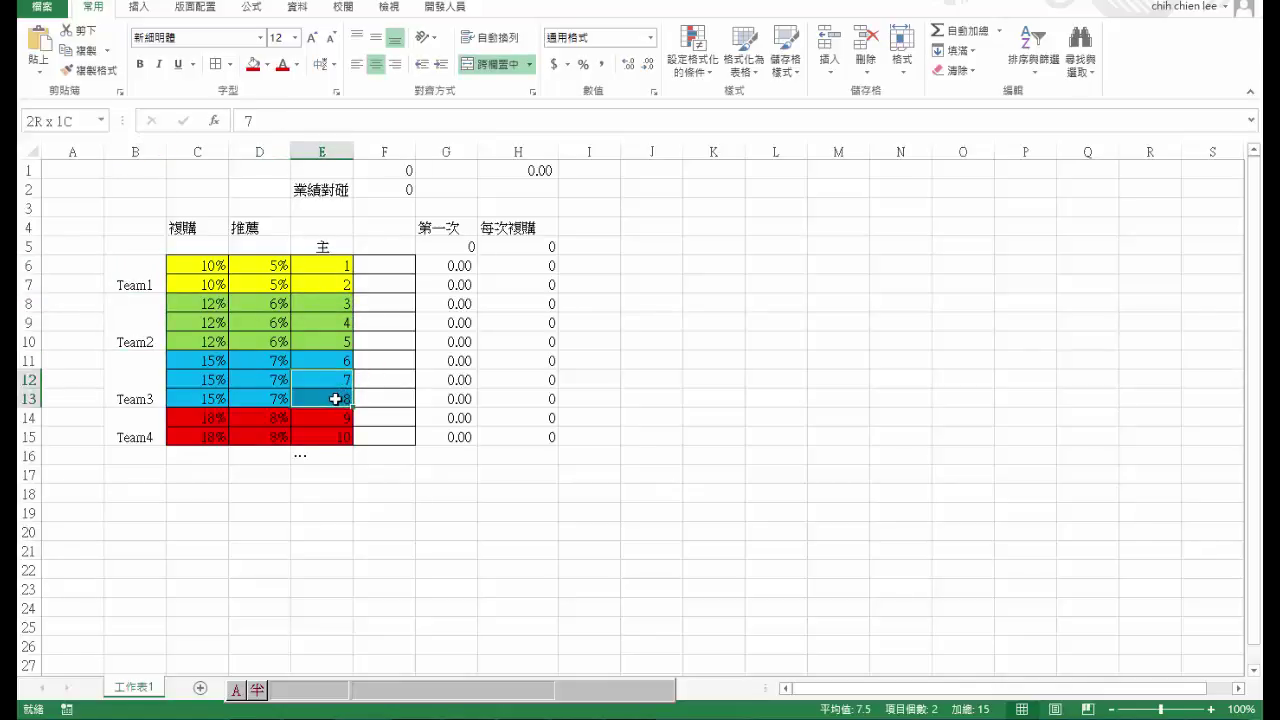
pyautogui.click(131, 395)
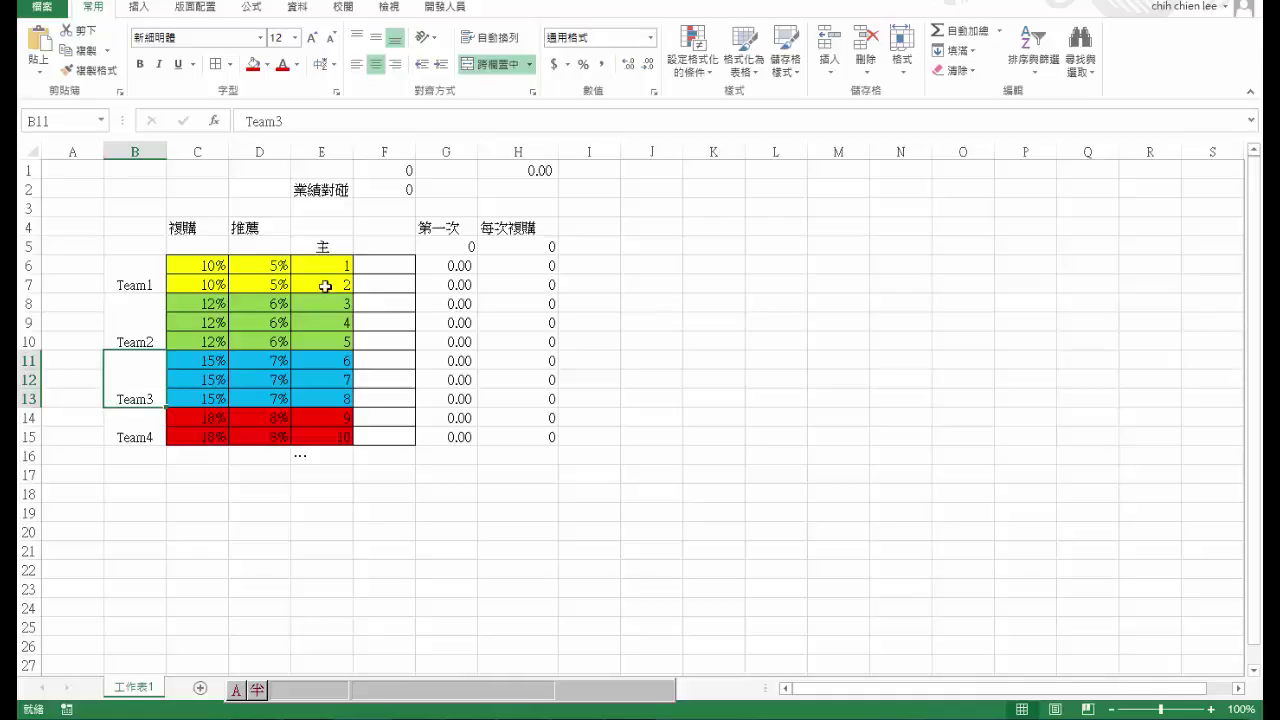
pyautogui.click(343, 423)
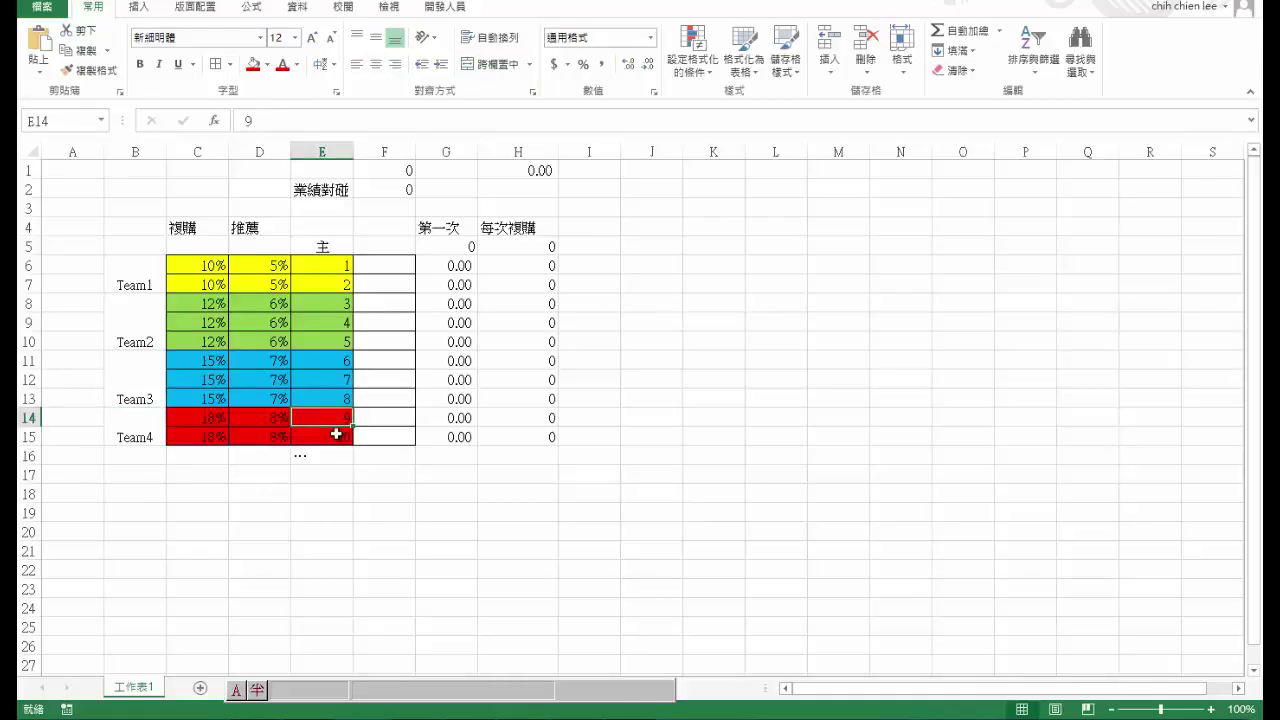
pyautogui.click(337, 430)
pyautogui.click(302, 545)
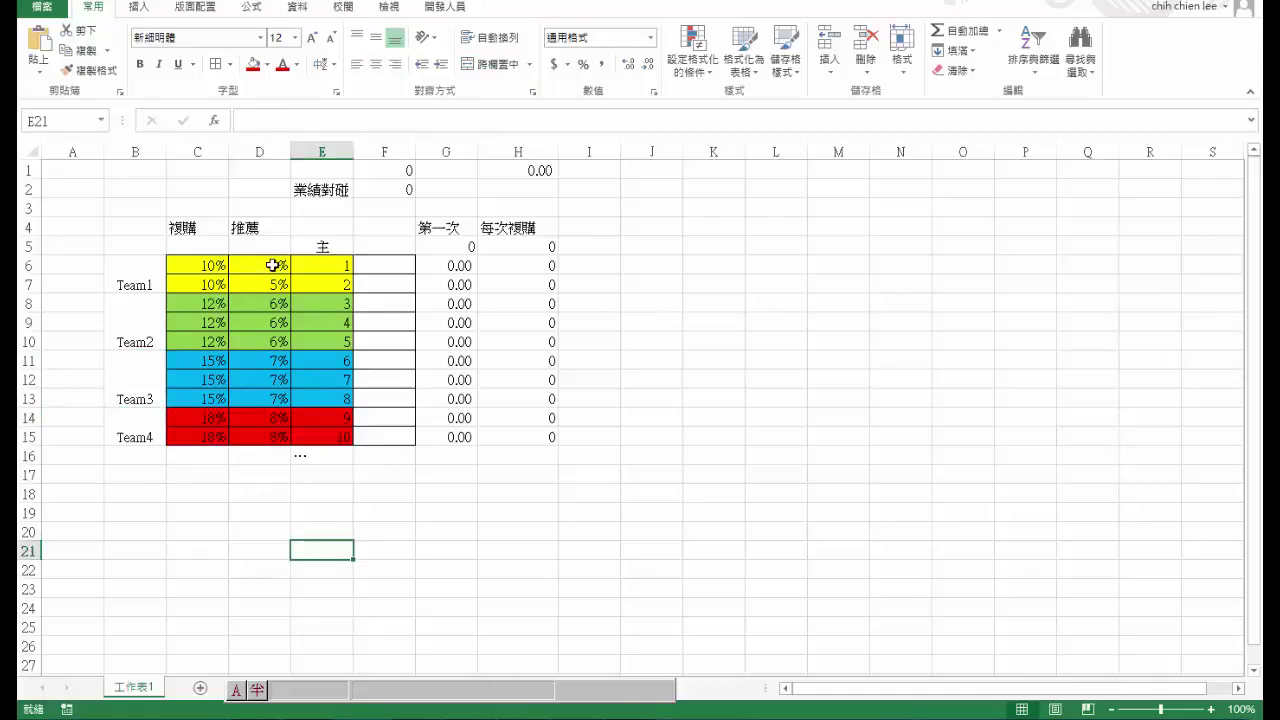
# Step: Examine the 推薦 and 複購 percentages for the Team1 levels
pyautogui.moveTo(270, 265); pyautogui.dragTo(296, 293)
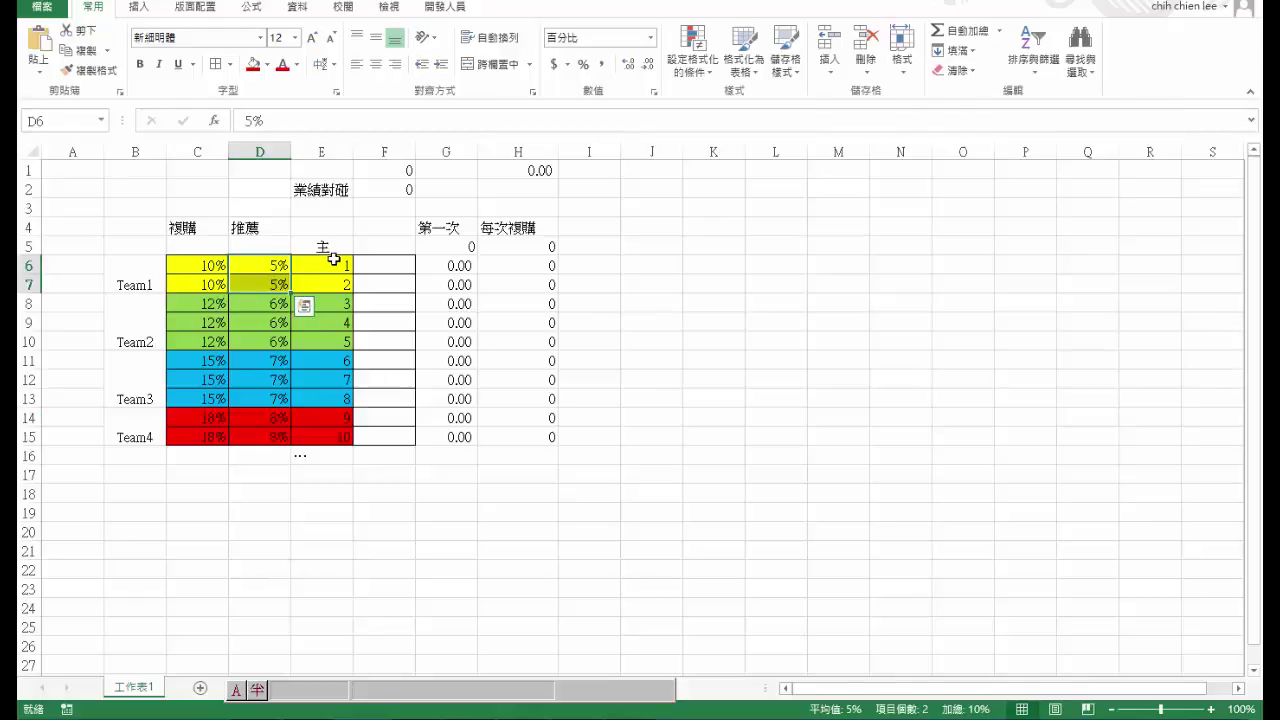
pyautogui.click(334, 260)
pyautogui.click(263, 270)
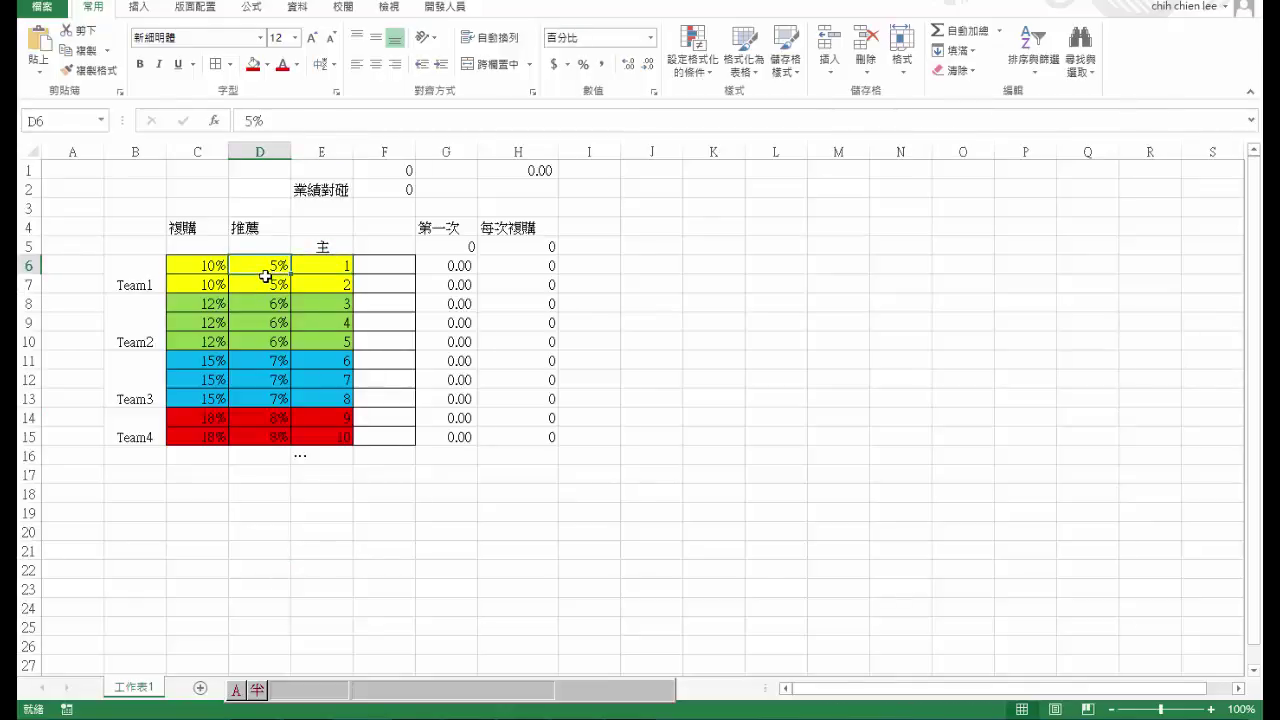
pyautogui.click(218, 265)
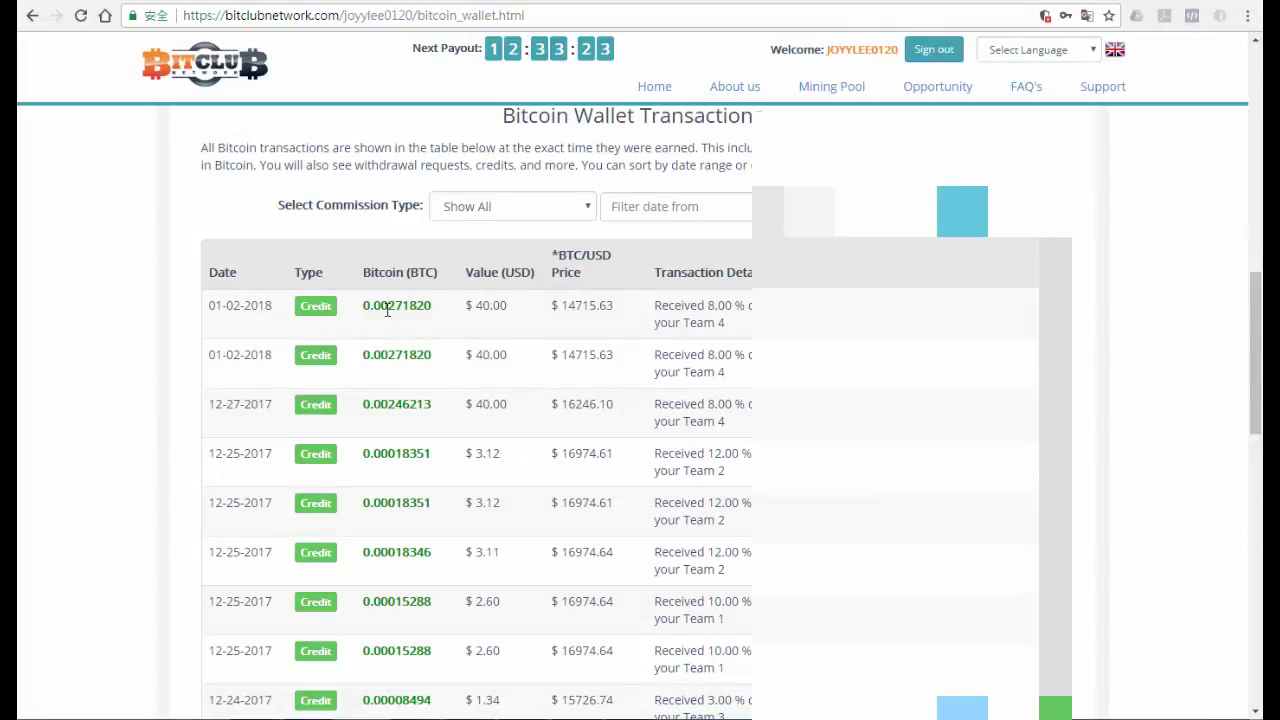
# Step: Look through the team commission credits in the BitClub Network Bitcoin wallet transactions in the browser
pyautogui.scroll(-3, 451, 322)
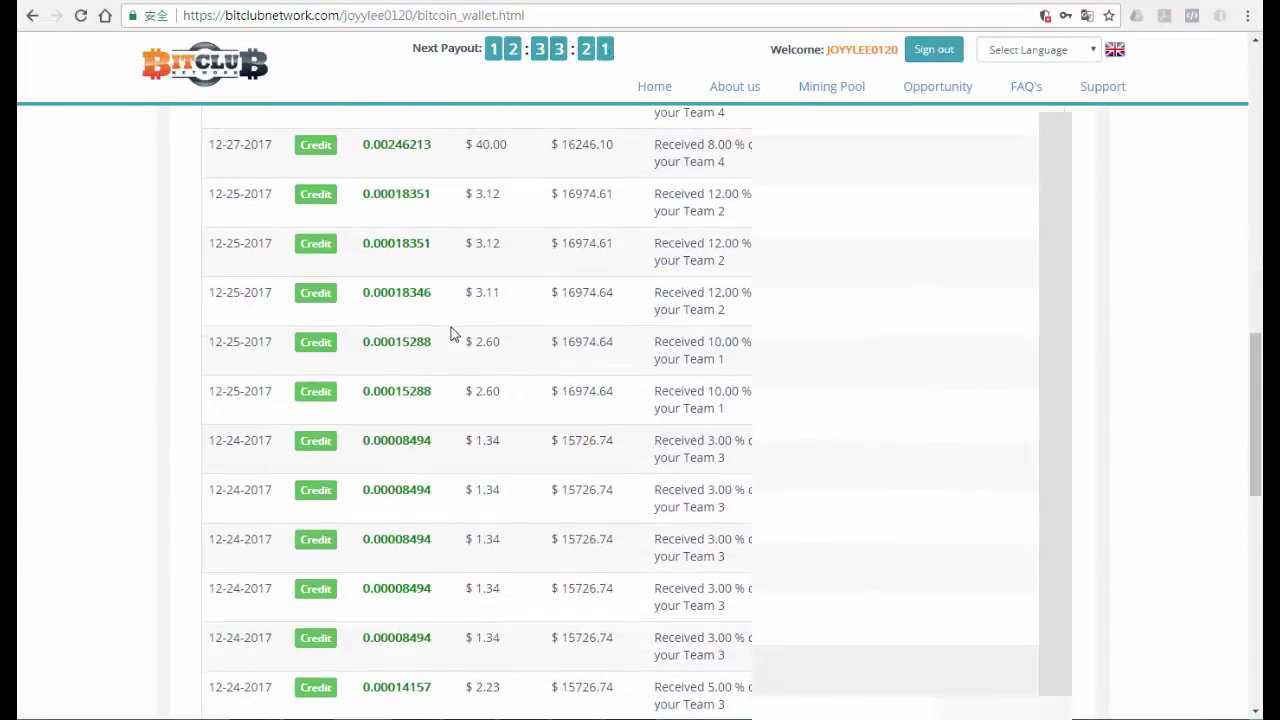
pyautogui.moveTo(462, 198); pyautogui.dragTo(500, 640)
pyautogui.click(519, 636)
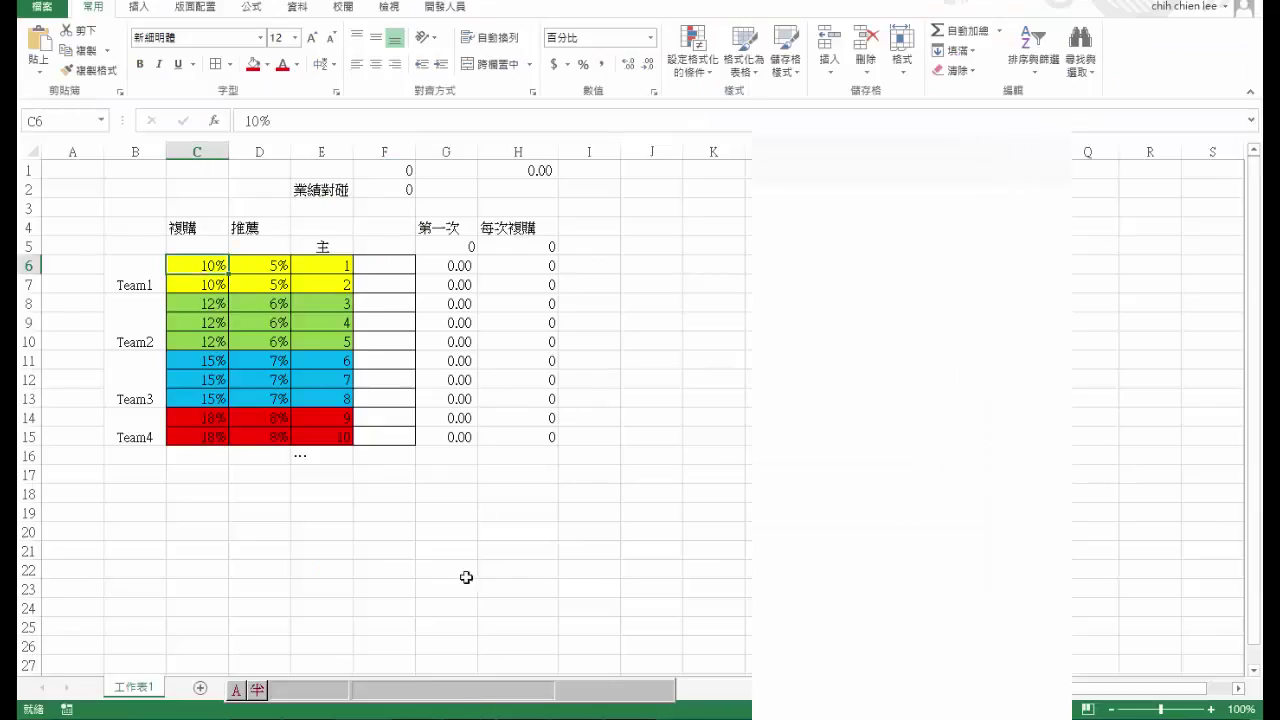
# Step: Back in the Excel worksheet, enter 99 in cell A6 and fill it down to A13
pyautogui.click(513, 472)
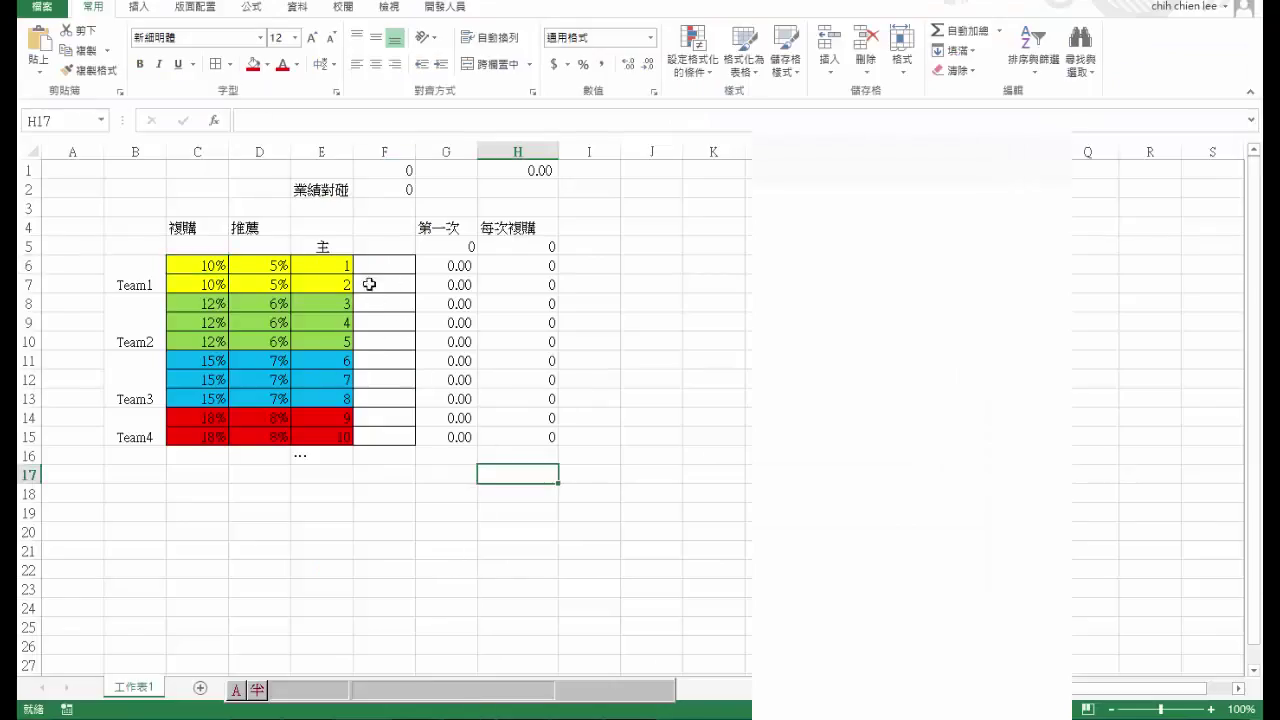
pyautogui.click(90, 262)
pyautogui.write('99')
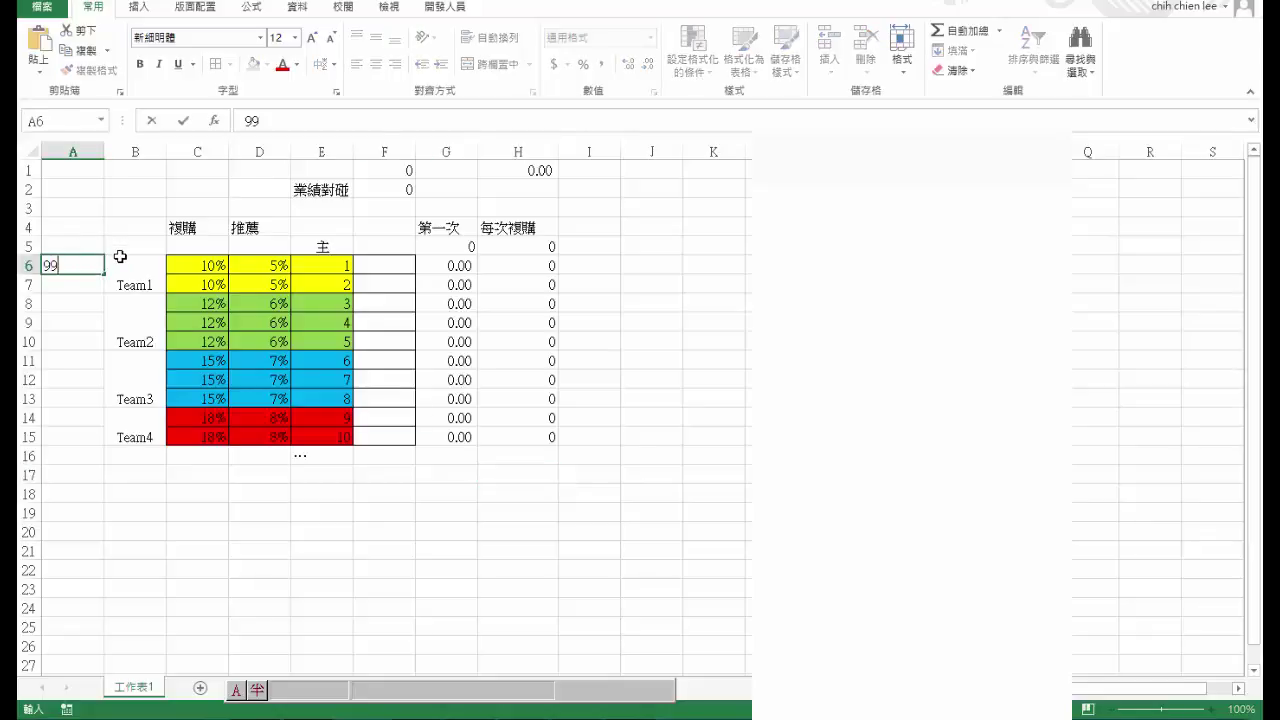
pyautogui.click(86, 282)
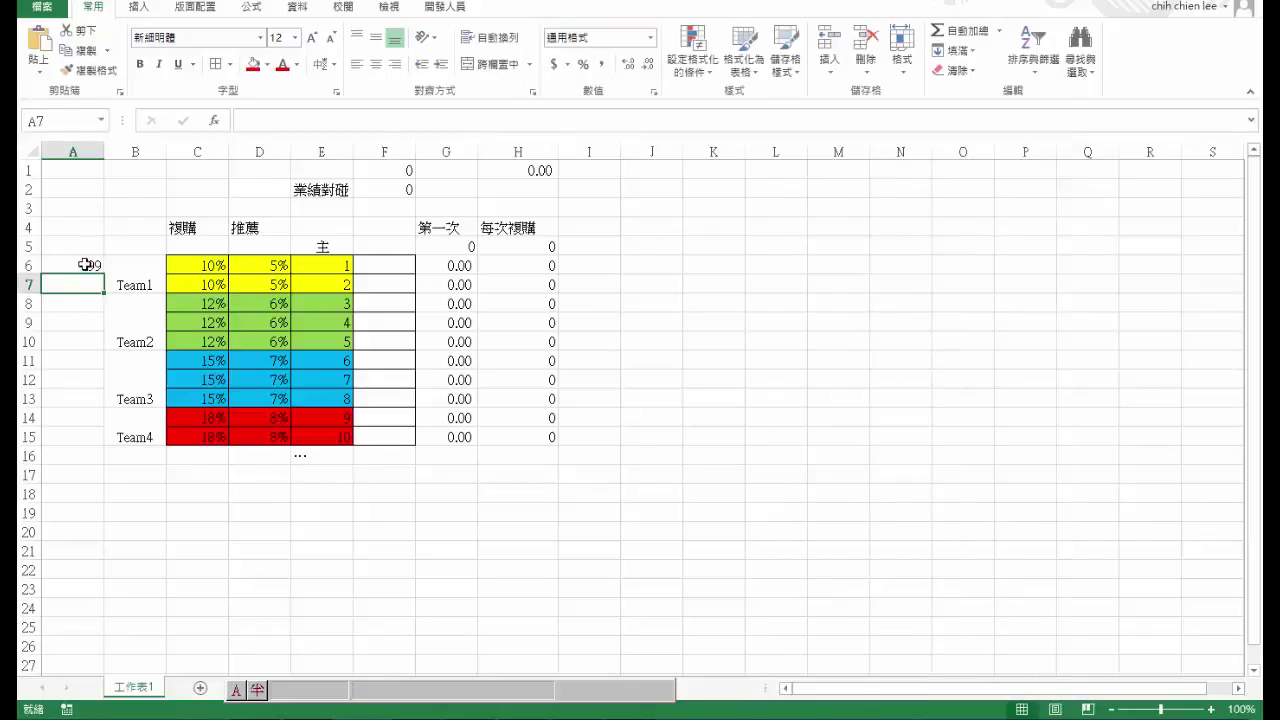
pyautogui.click(94, 260)
pyautogui.moveTo(105, 276); pyautogui.dragTo(105, 405)
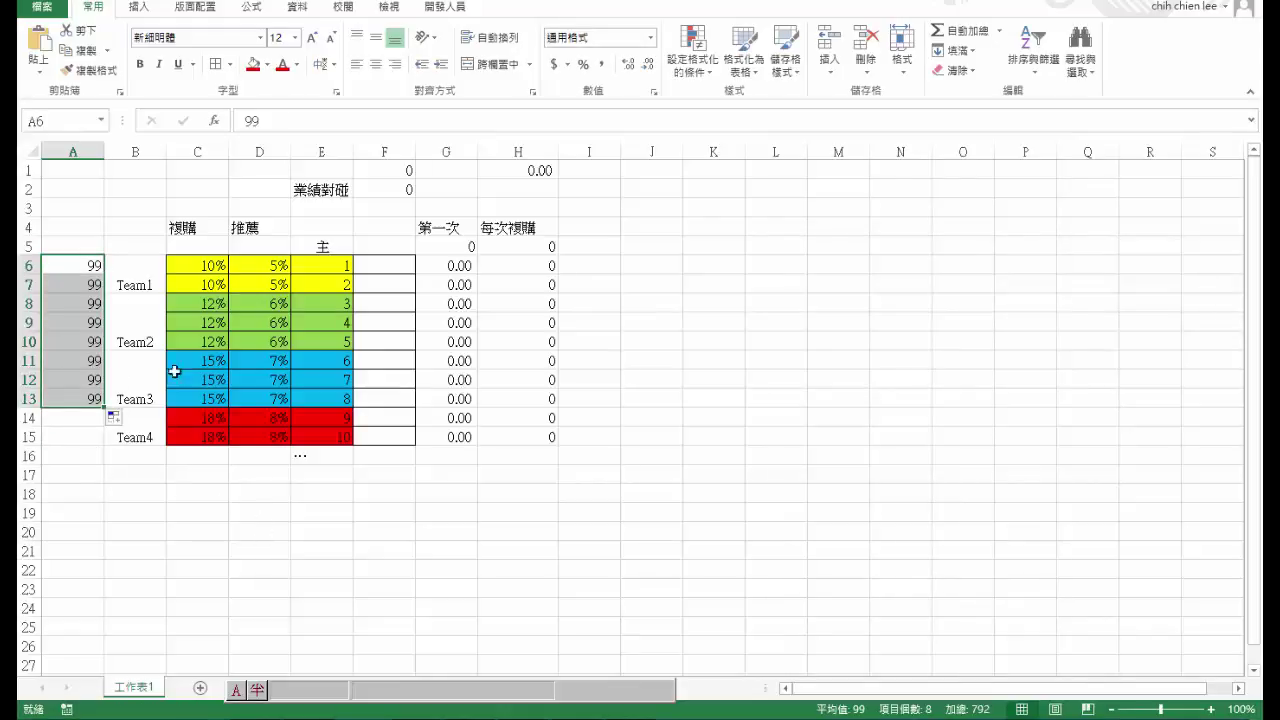
# Step: Enter 99 in cell A5, in the 主 row above the filled values
pyautogui.click(374, 249)
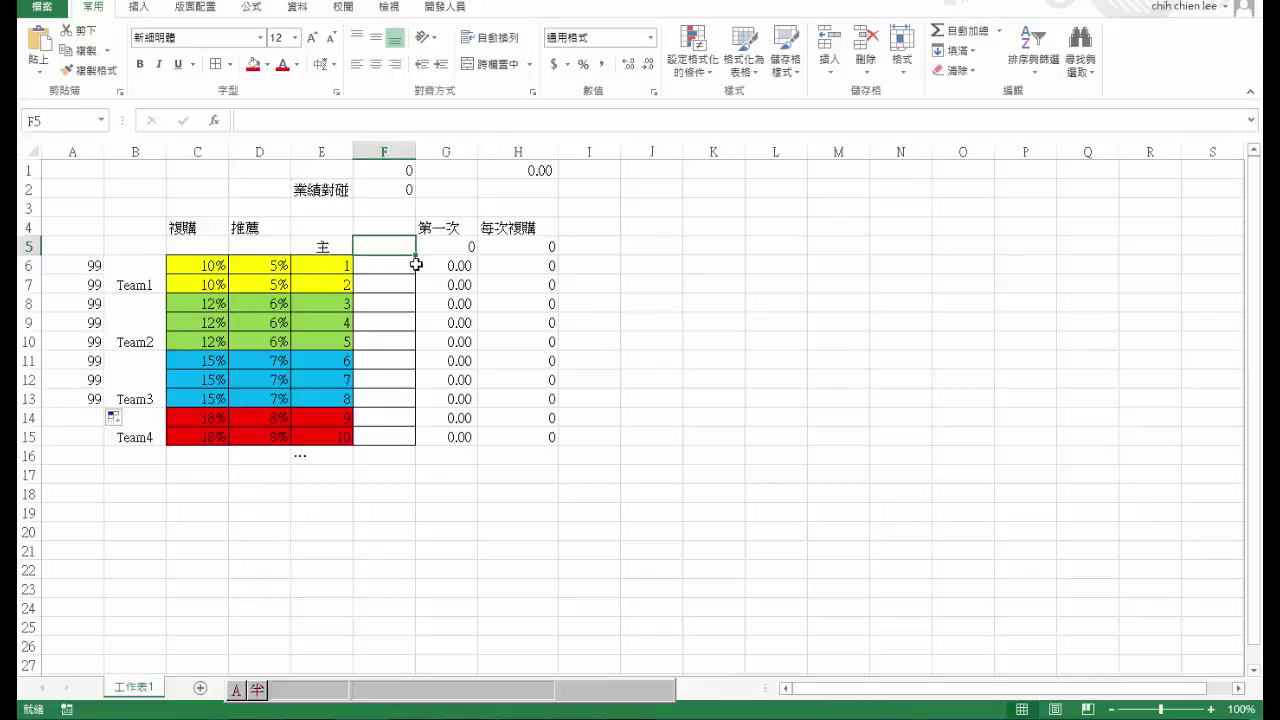
pyautogui.click(90, 247)
pyautogui.write('99')
pyautogui.click(125, 507)
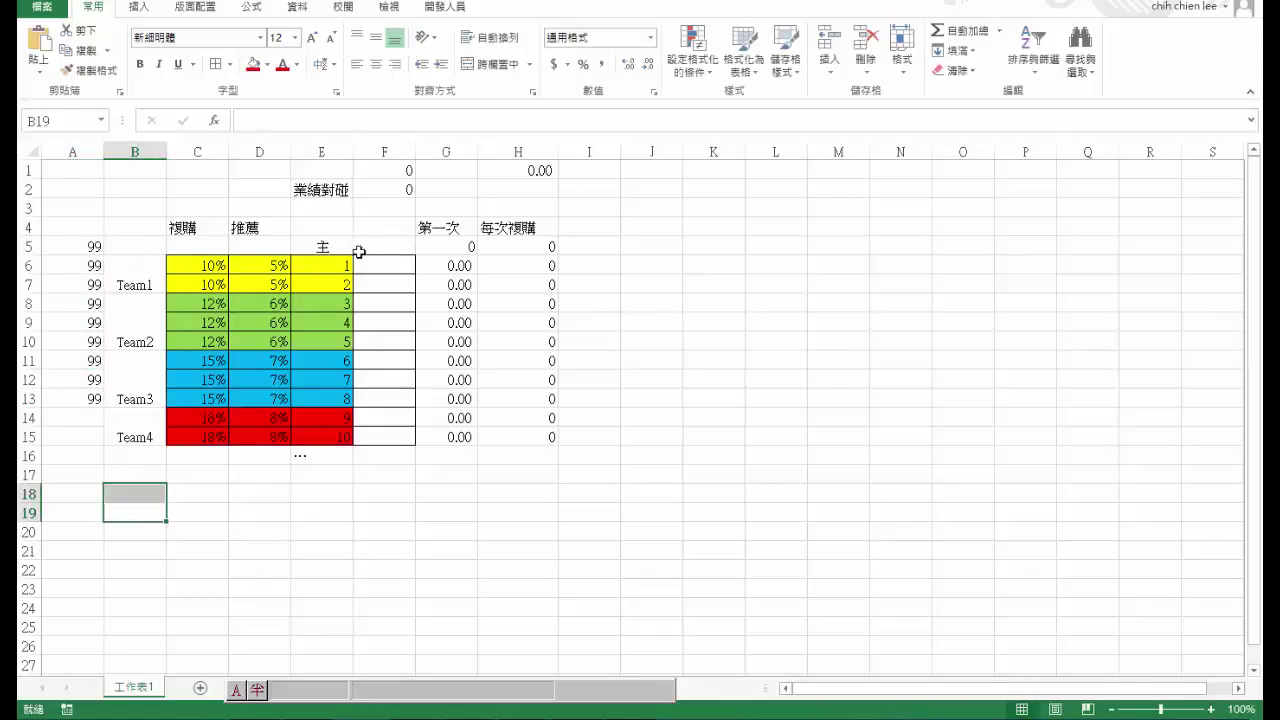
# Step: Enter 500 as the amount for the 主 row and levels 1 and 2 in cells F5, F6 and F7
pyautogui.click(360, 250)
pyautogui.write('500')
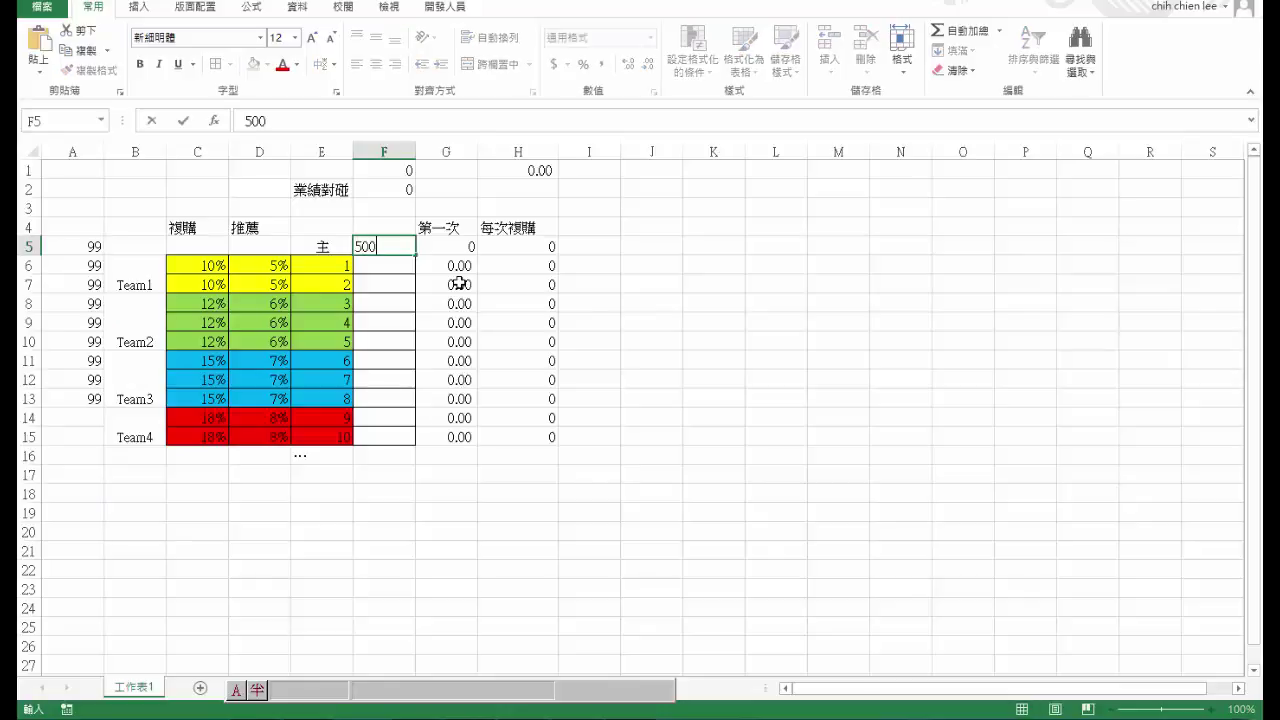
pyautogui.press('Return')
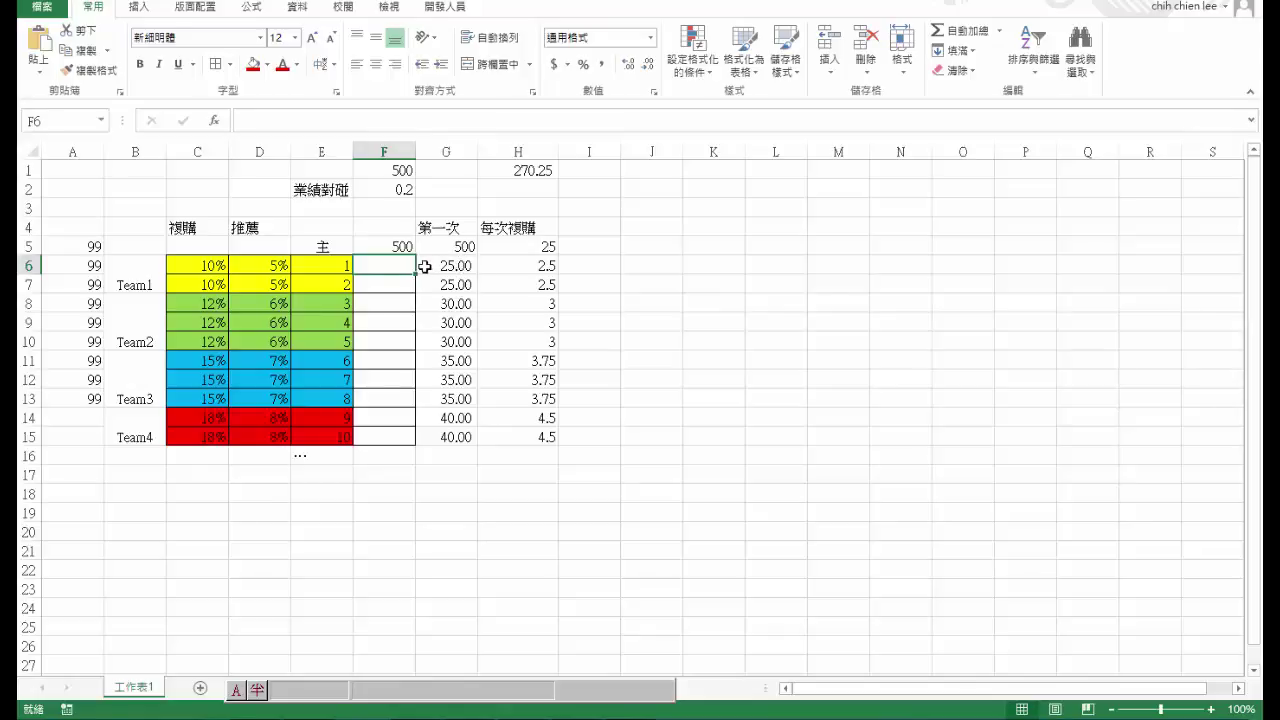
pyautogui.write('500')
pyautogui.press('Return')
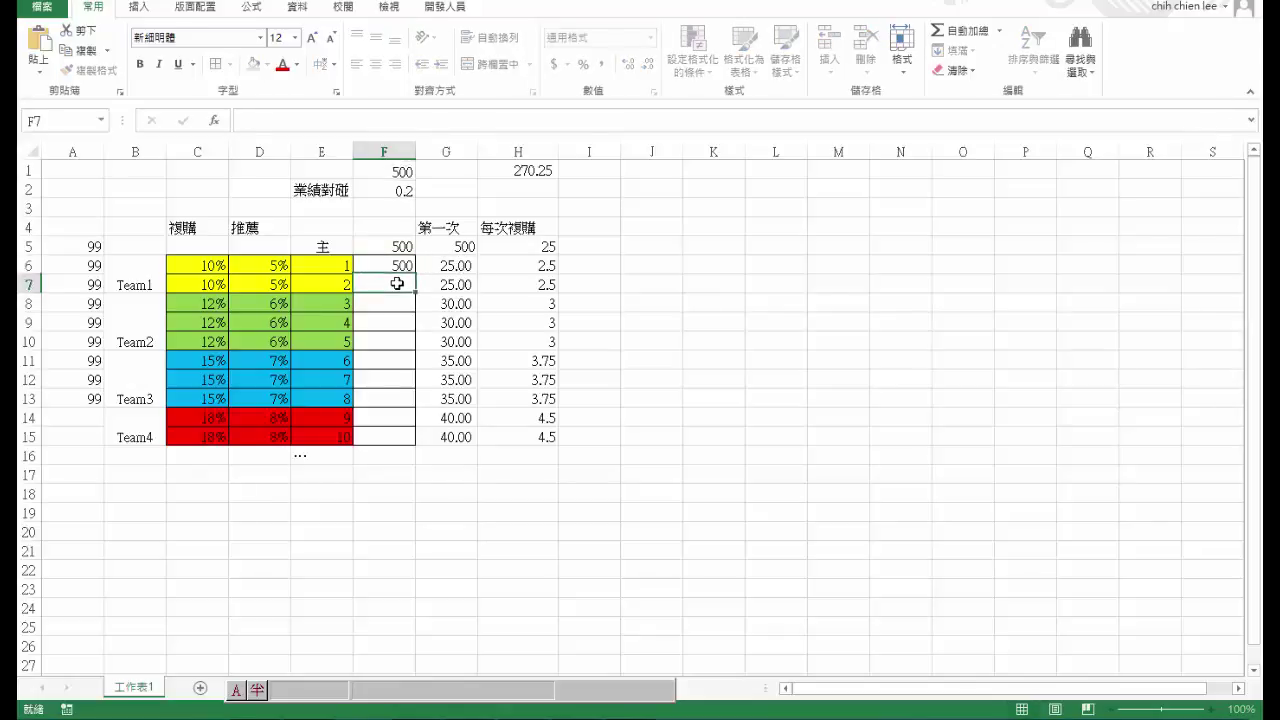
pyautogui.write('500')
pyautogui.click(681, 299)
# Step: Compare the 第一次 amounts in G6:G7 and their sum with the entries in F5:F7, and check the 每次複購 formula in H5
pyautogui.click(466, 266)
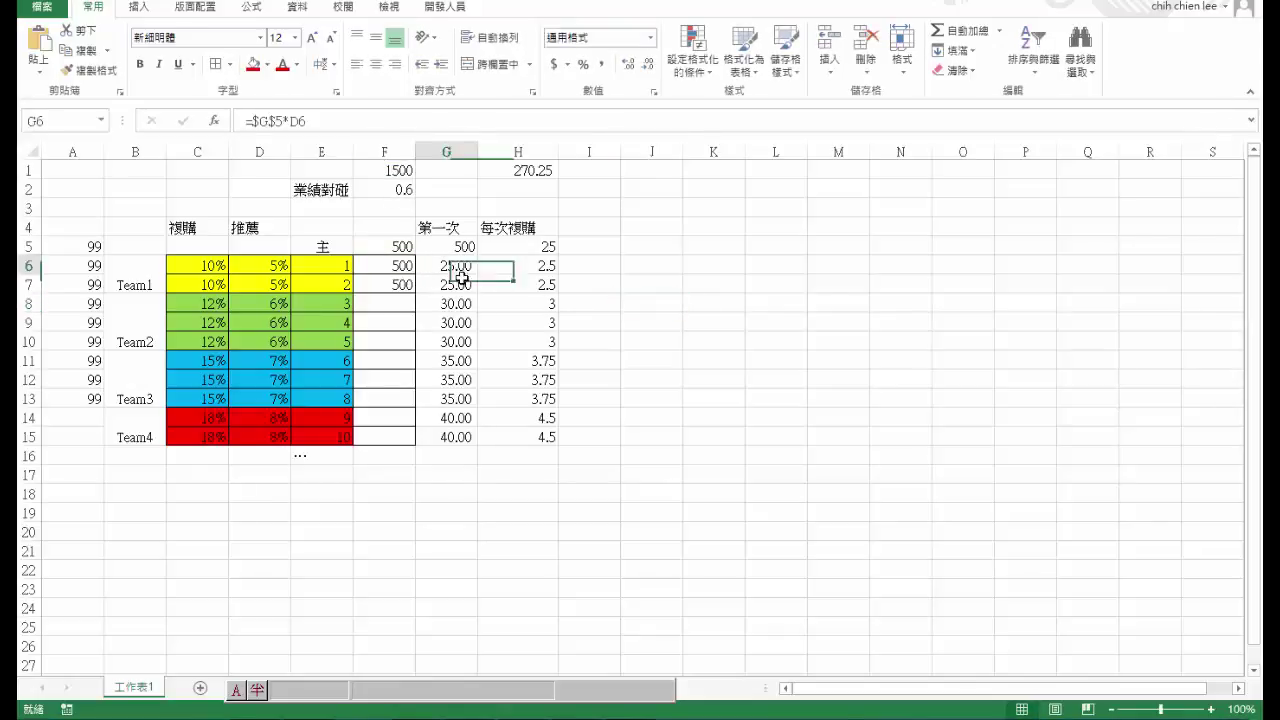
pyautogui.moveTo(477, 275); pyautogui.dragTo(468, 292)
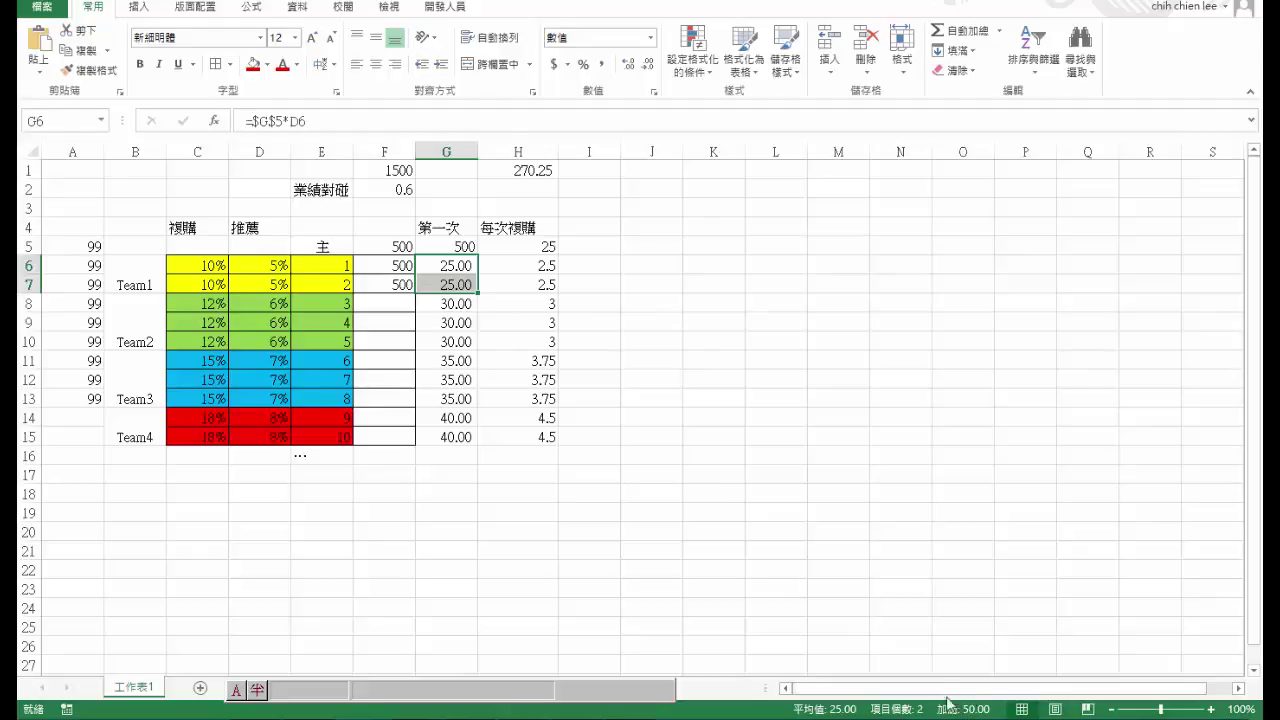
pyautogui.click(402, 247)
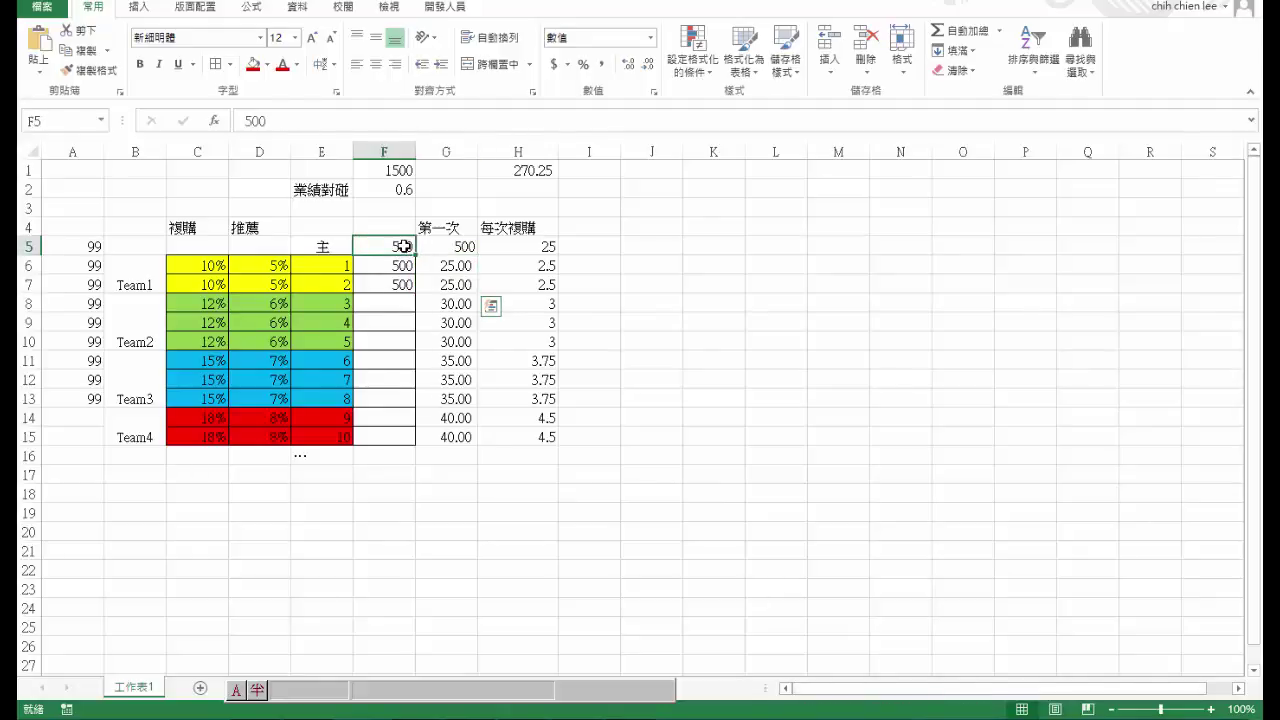
pyautogui.moveTo(443, 266); pyautogui.dragTo(455, 286)
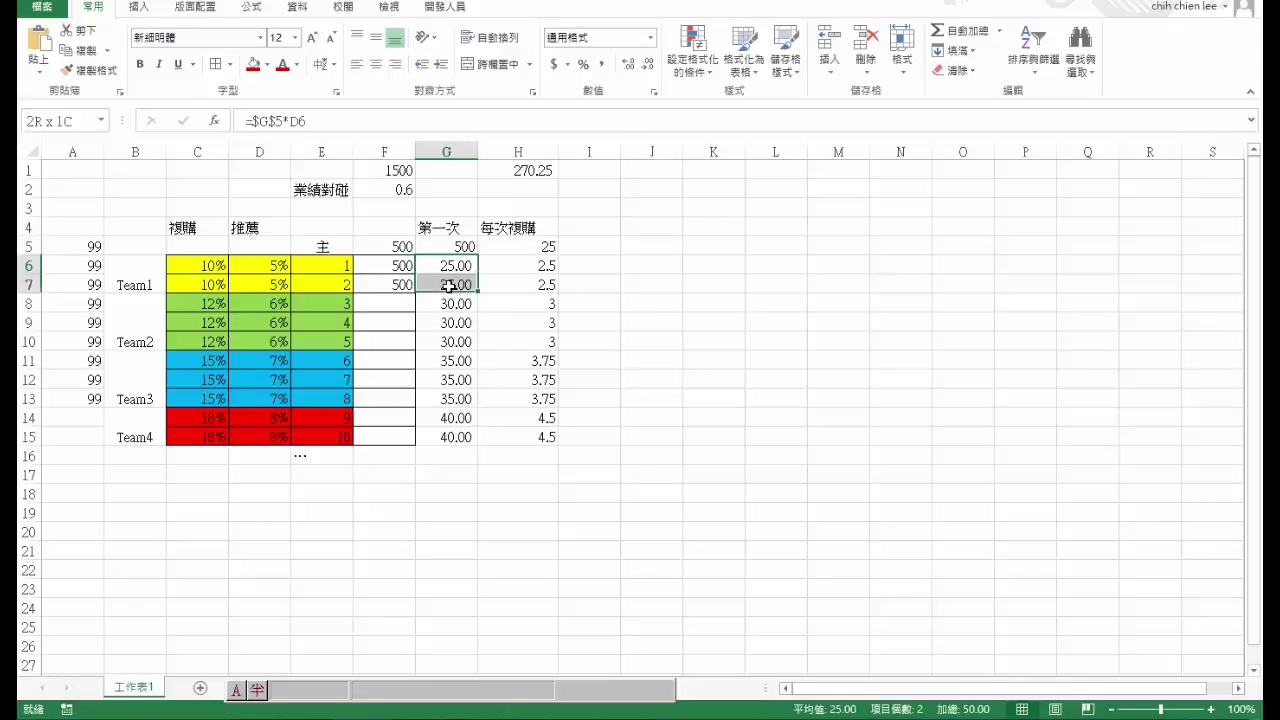
pyautogui.click(402, 249)
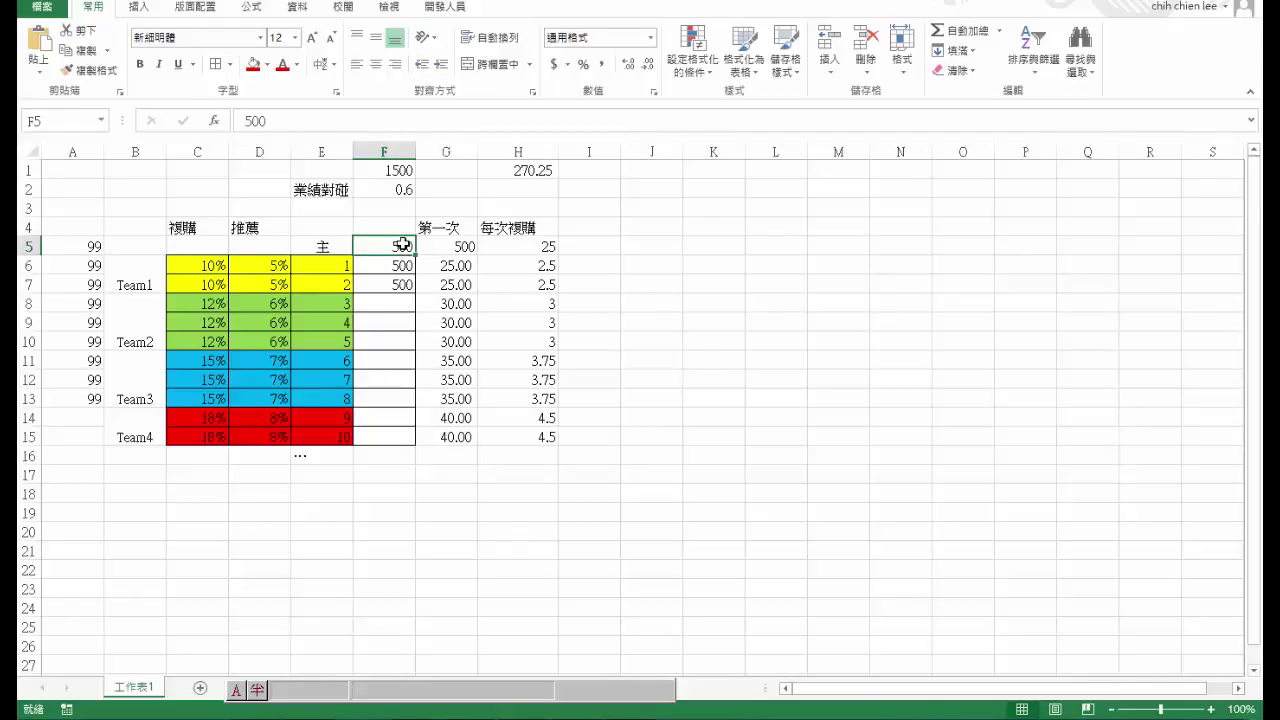
pyautogui.moveTo(409, 266); pyautogui.dragTo(410, 285)
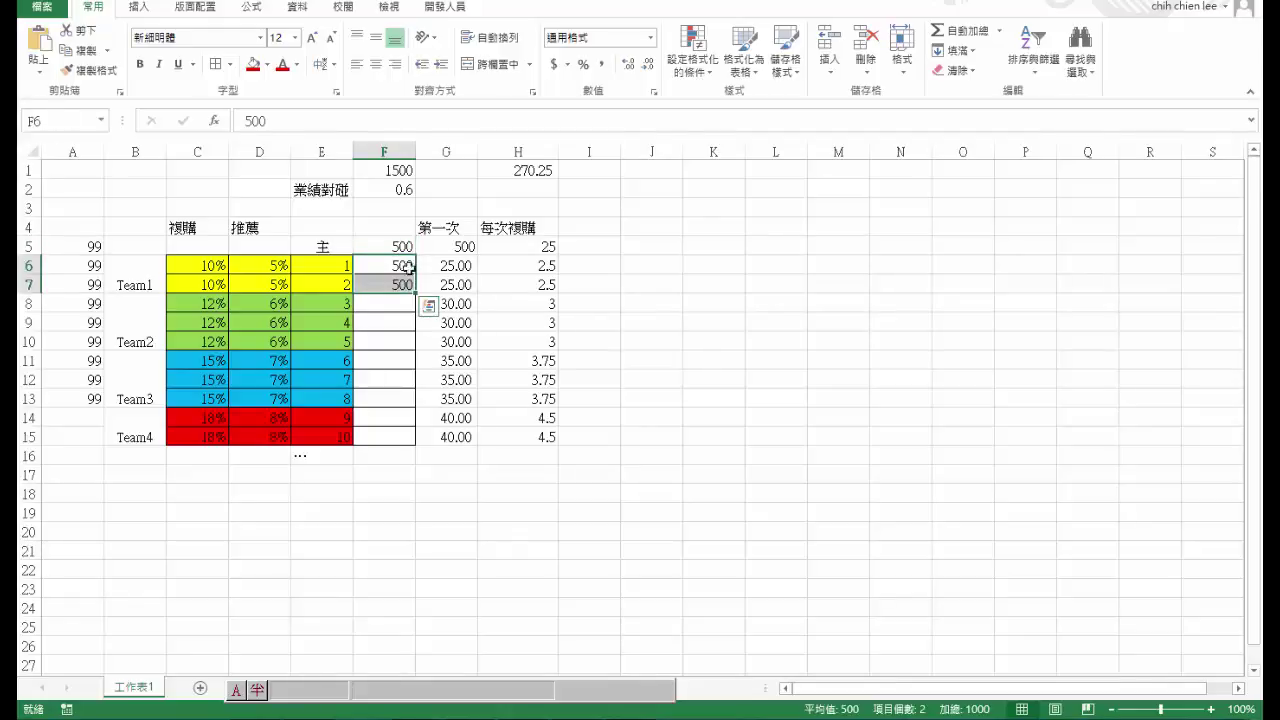
pyautogui.click(405, 246)
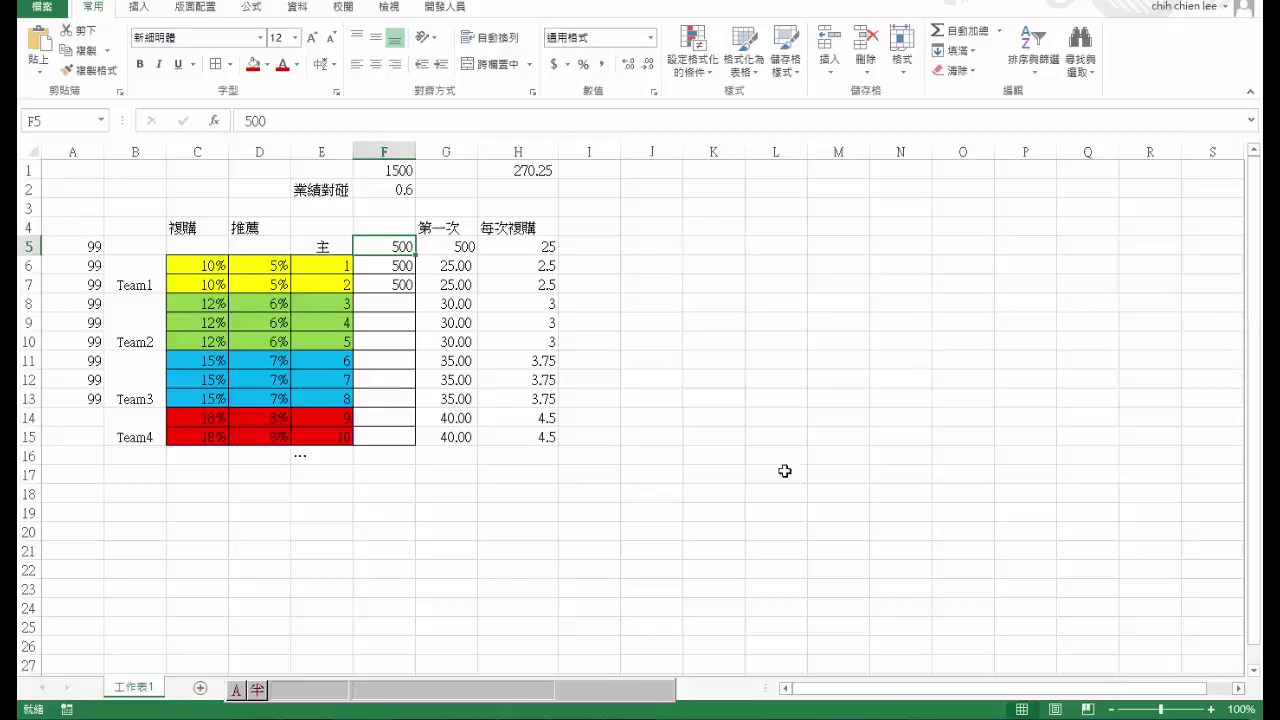
pyautogui.moveTo(452, 265); pyautogui.dragTo(463, 284)
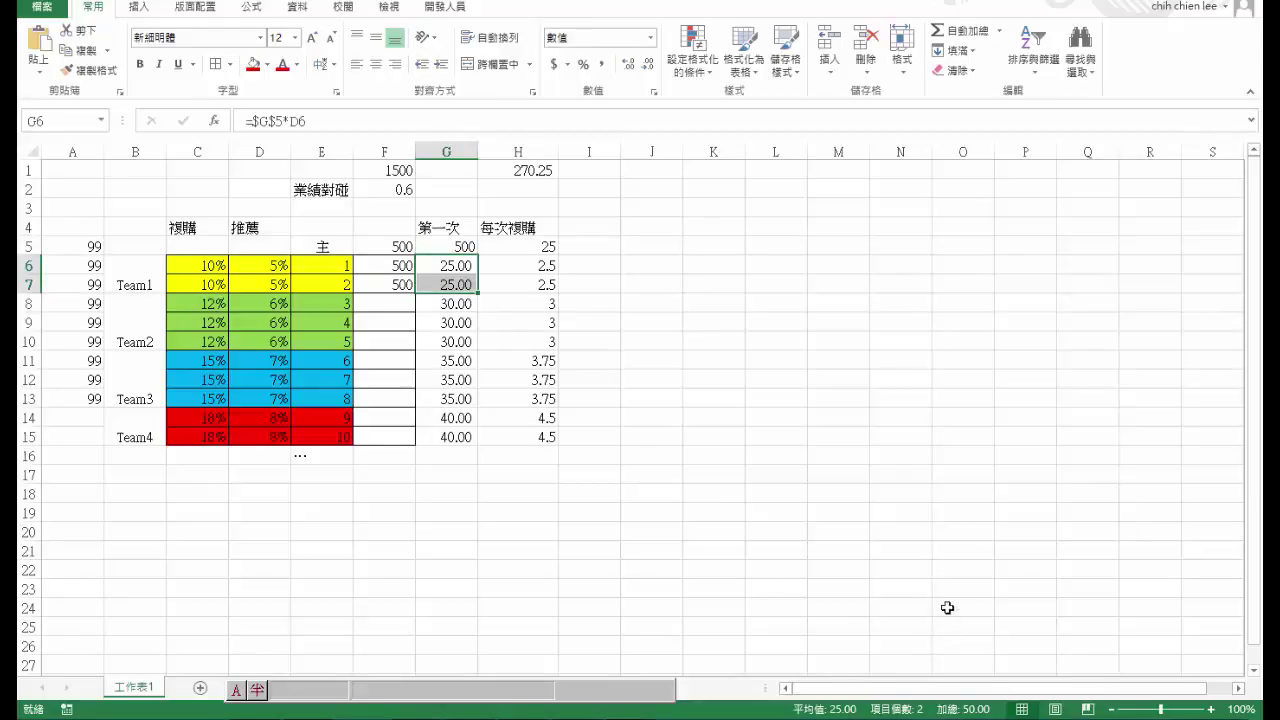
pyautogui.click(536, 247)
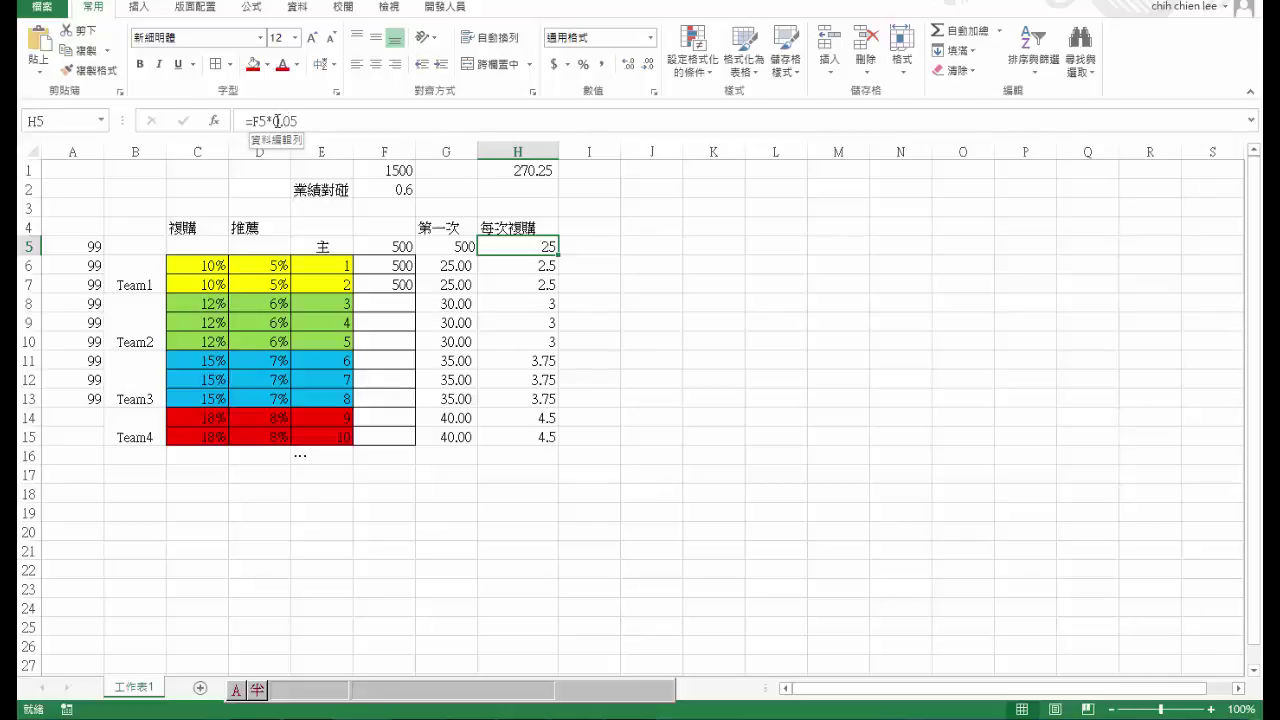
pyautogui.moveTo(277, 121); pyautogui.dragTo(299, 121)
pyautogui.click(575, 284)
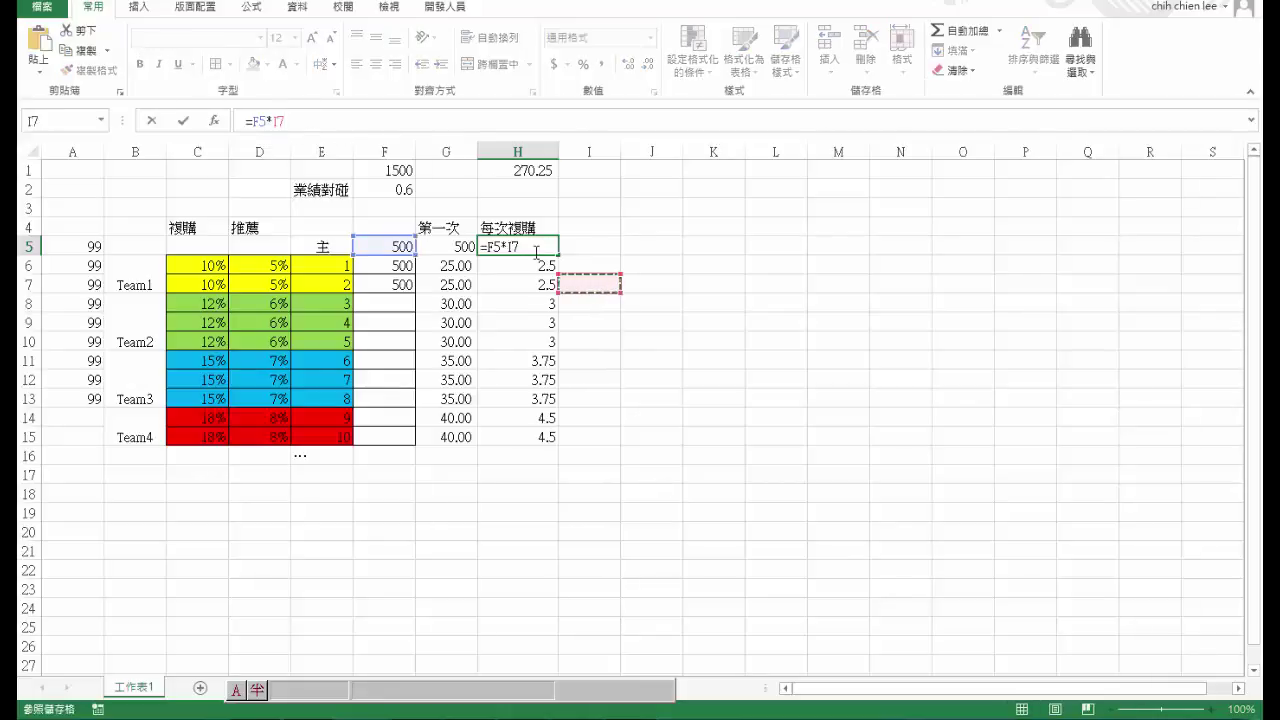
pyautogui.press('Escape')
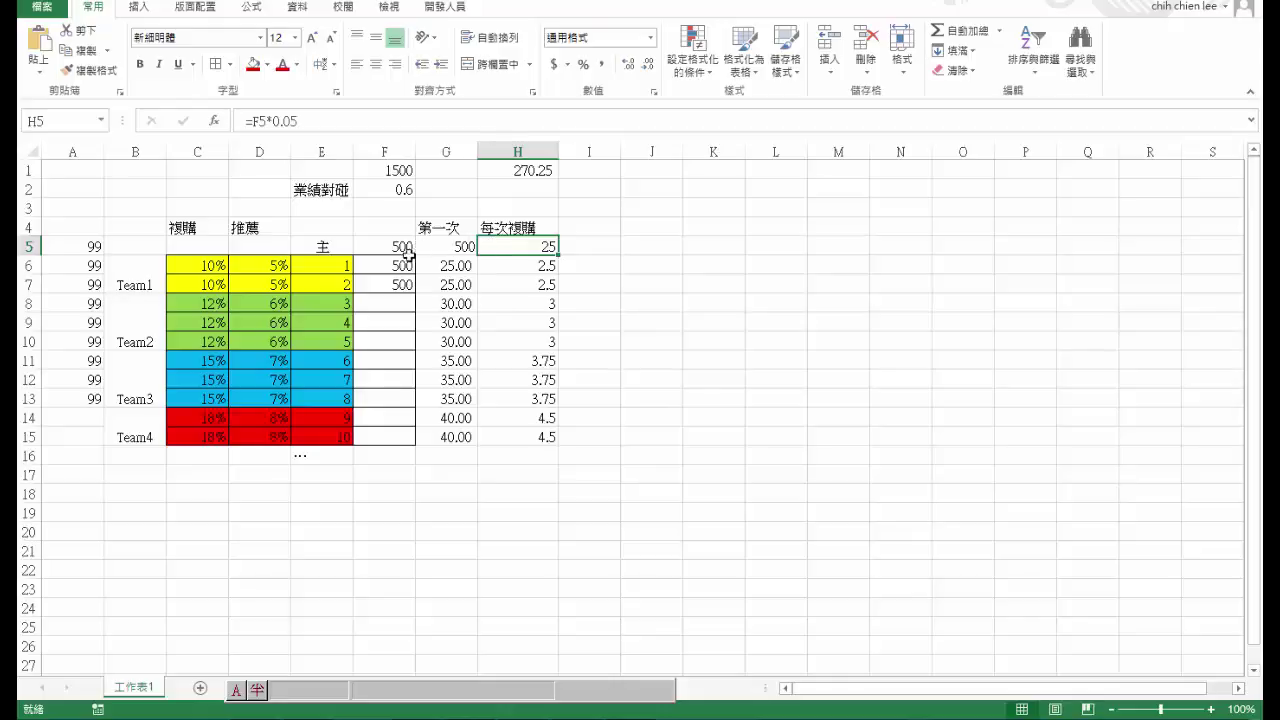
# Step: Compare the 每次複購 amounts in column H for each team with the 複購 percentages in column C and the base amount in H5
pyautogui.click(543, 264)
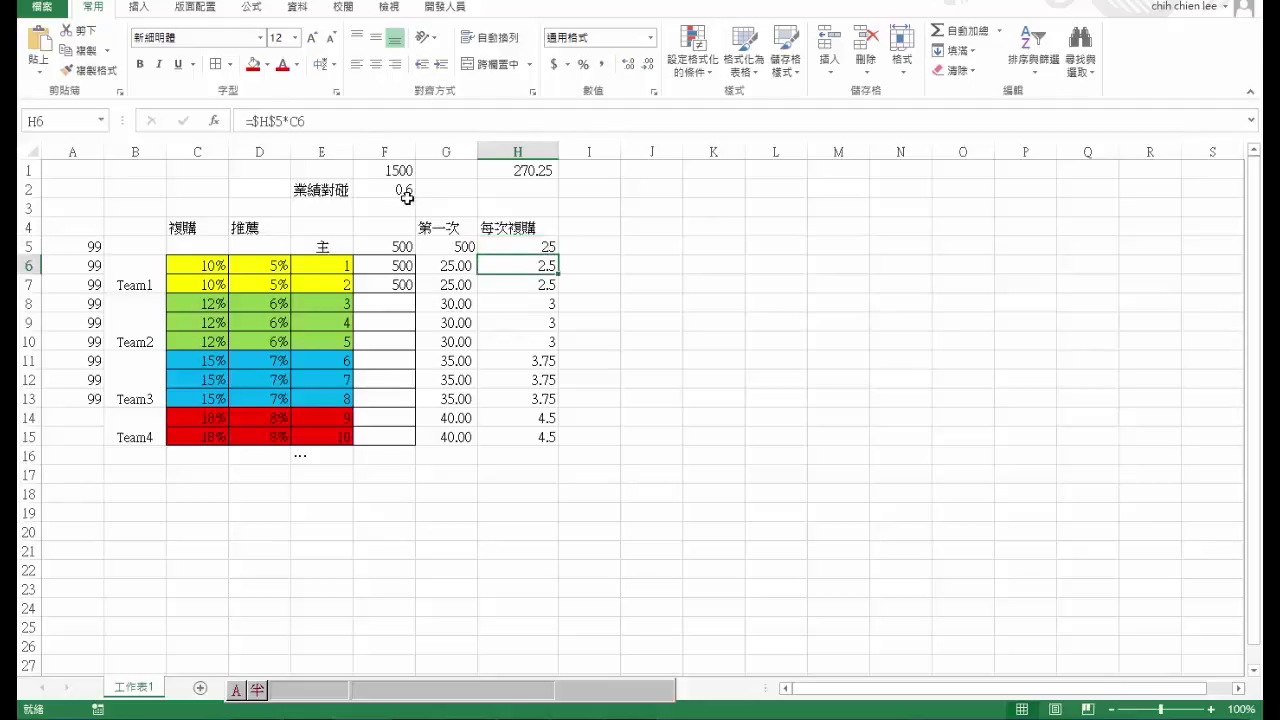
pyautogui.click(397, 264)
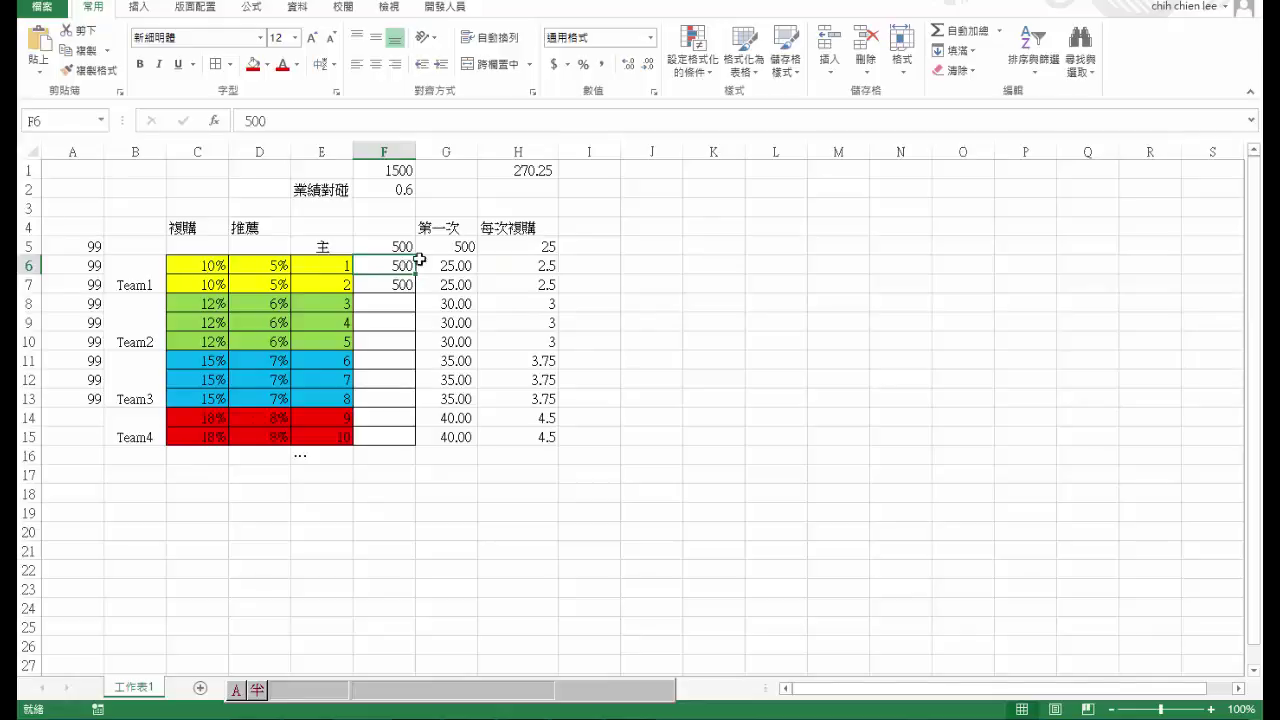
pyautogui.moveTo(212, 264); pyautogui.dragTo(211, 282)
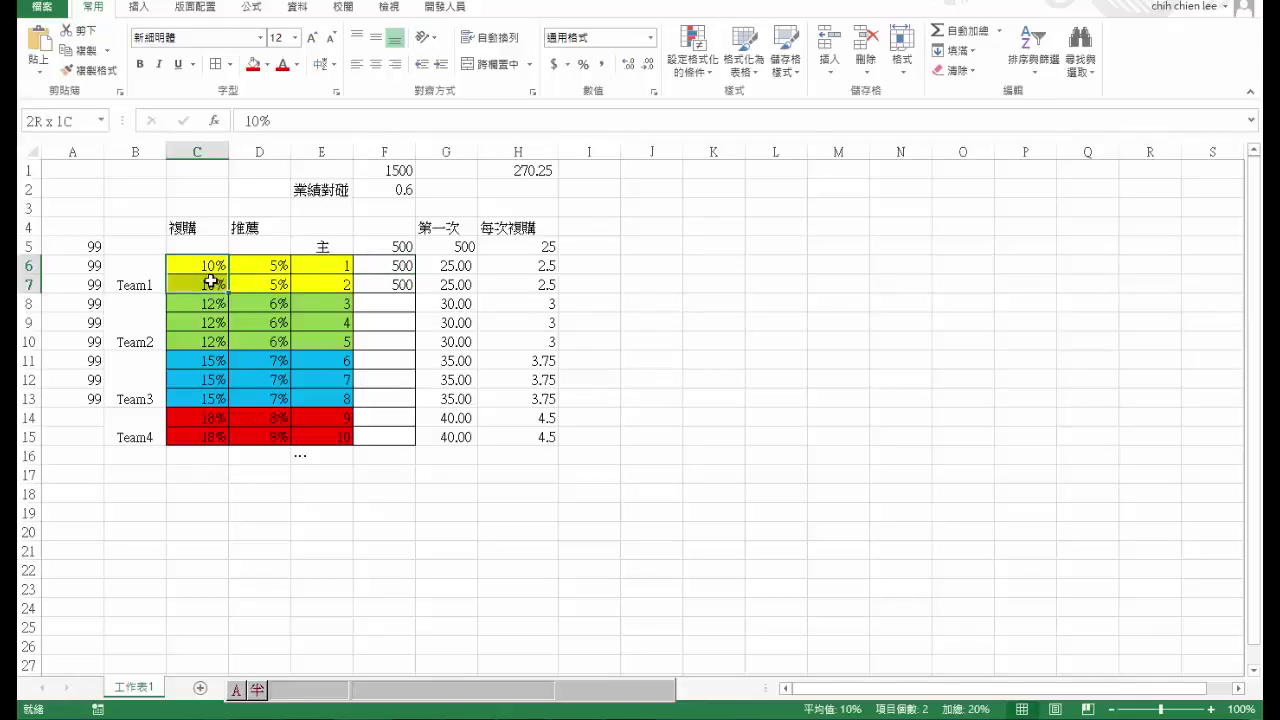
pyautogui.moveTo(534, 300); pyautogui.dragTo(543, 341)
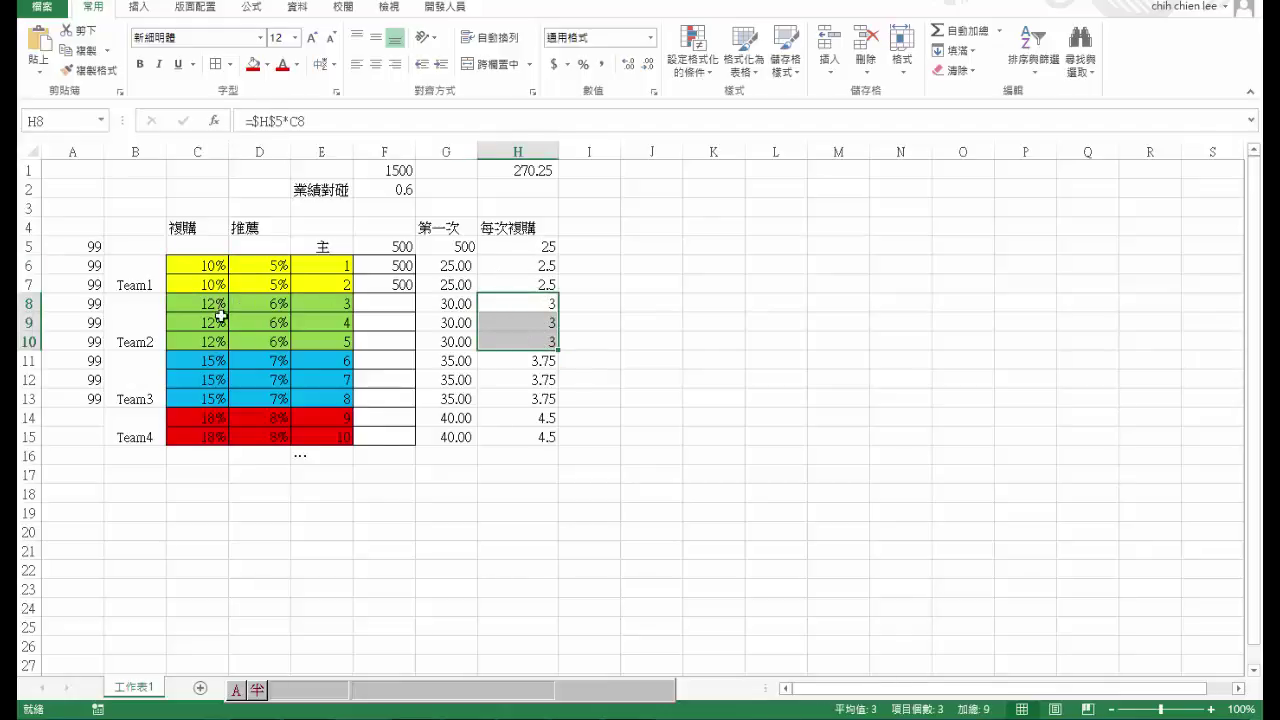
pyautogui.moveTo(537, 362); pyautogui.dragTo(541, 396)
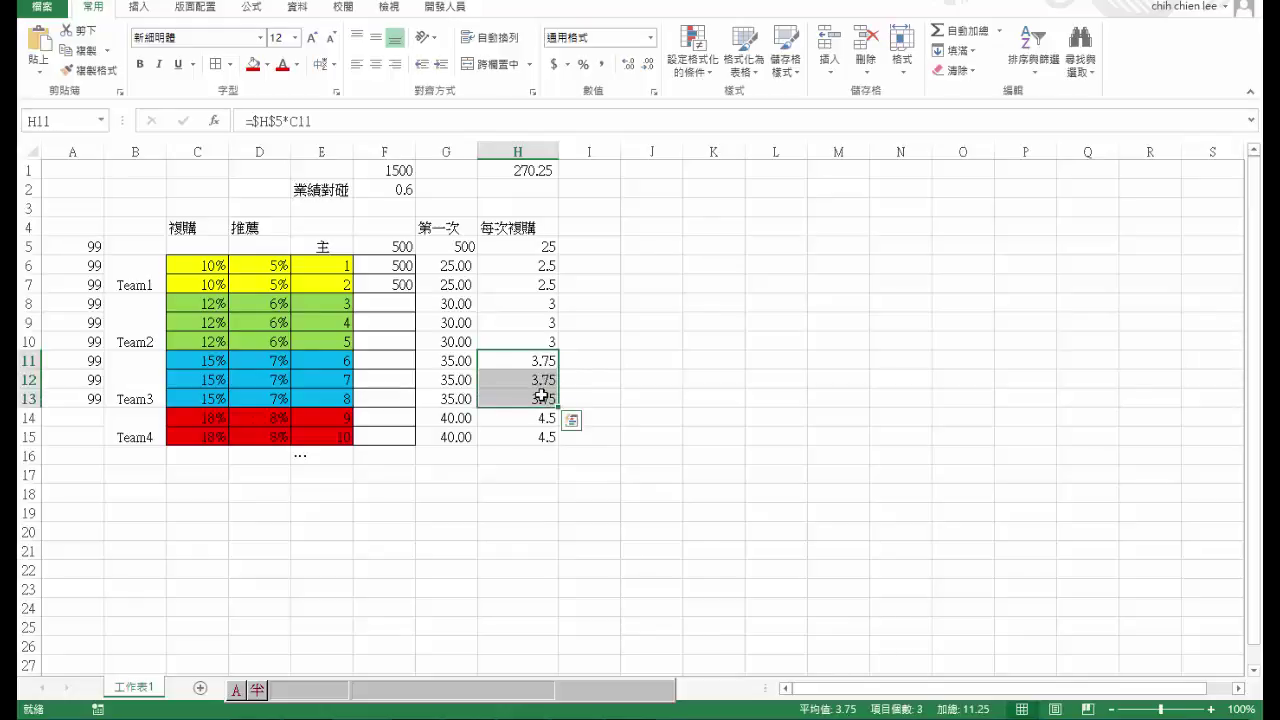
pyautogui.click(544, 247)
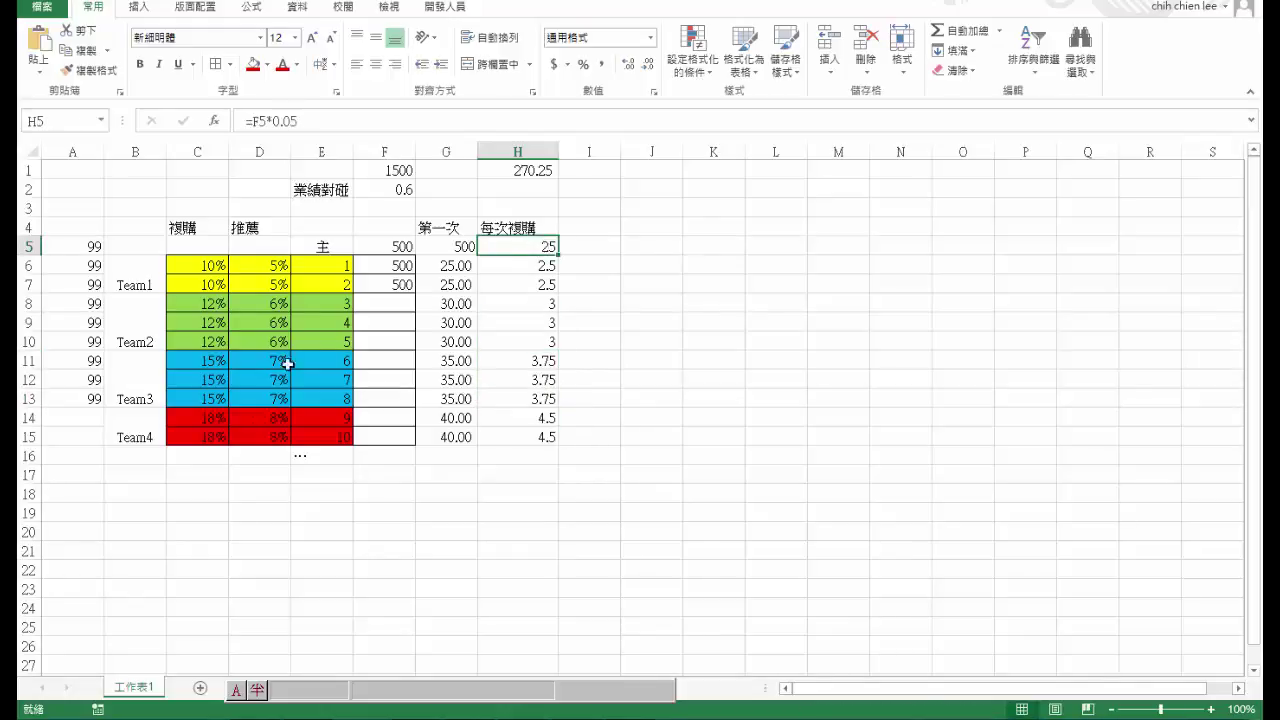
pyautogui.moveTo(211, 360); pyautogui.dragTo(210, 397)
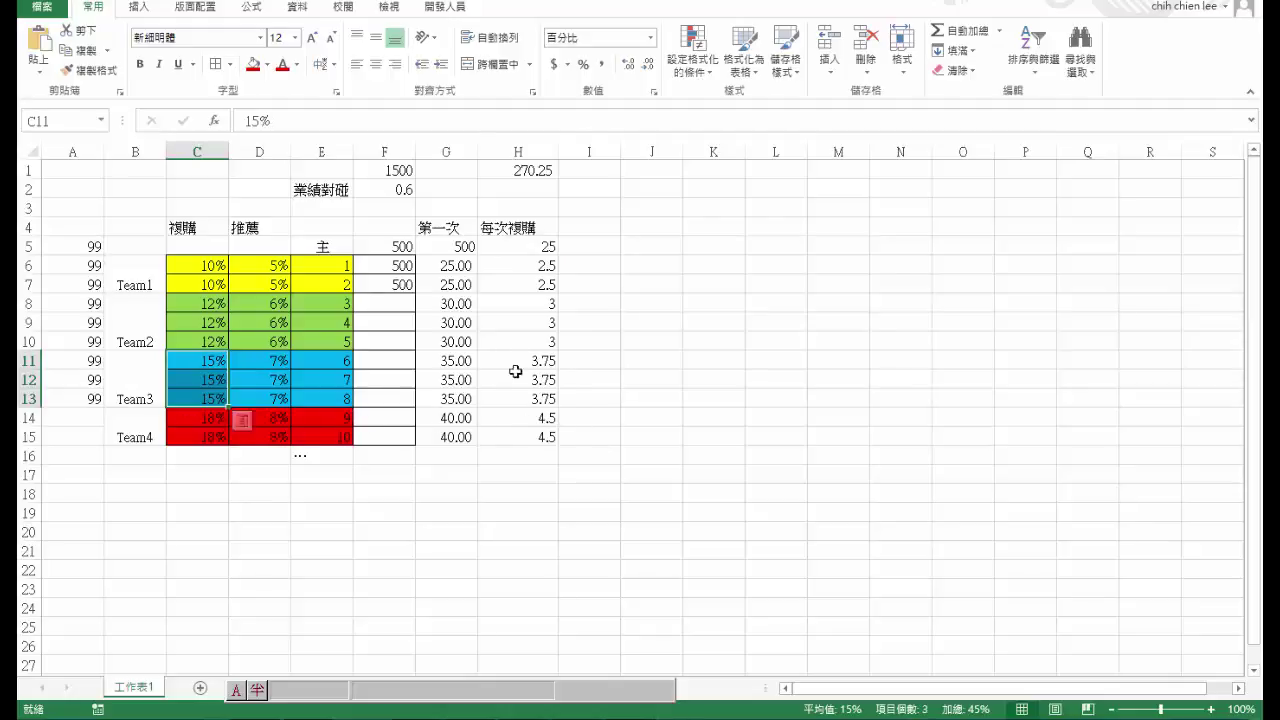
pyautogui.moveTo(222, 418); pyautogui.dragTo(211, 437)
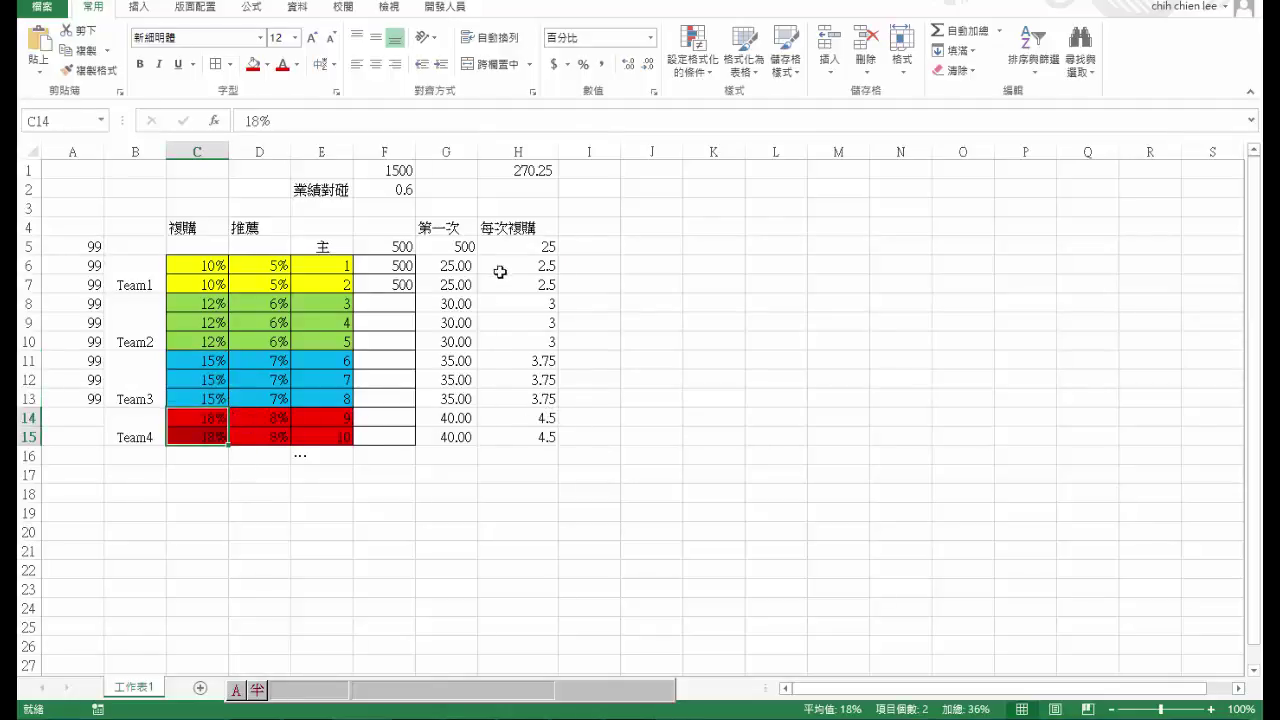
pyautogui.click(506, 248)
pyautogui.click(604, 317)
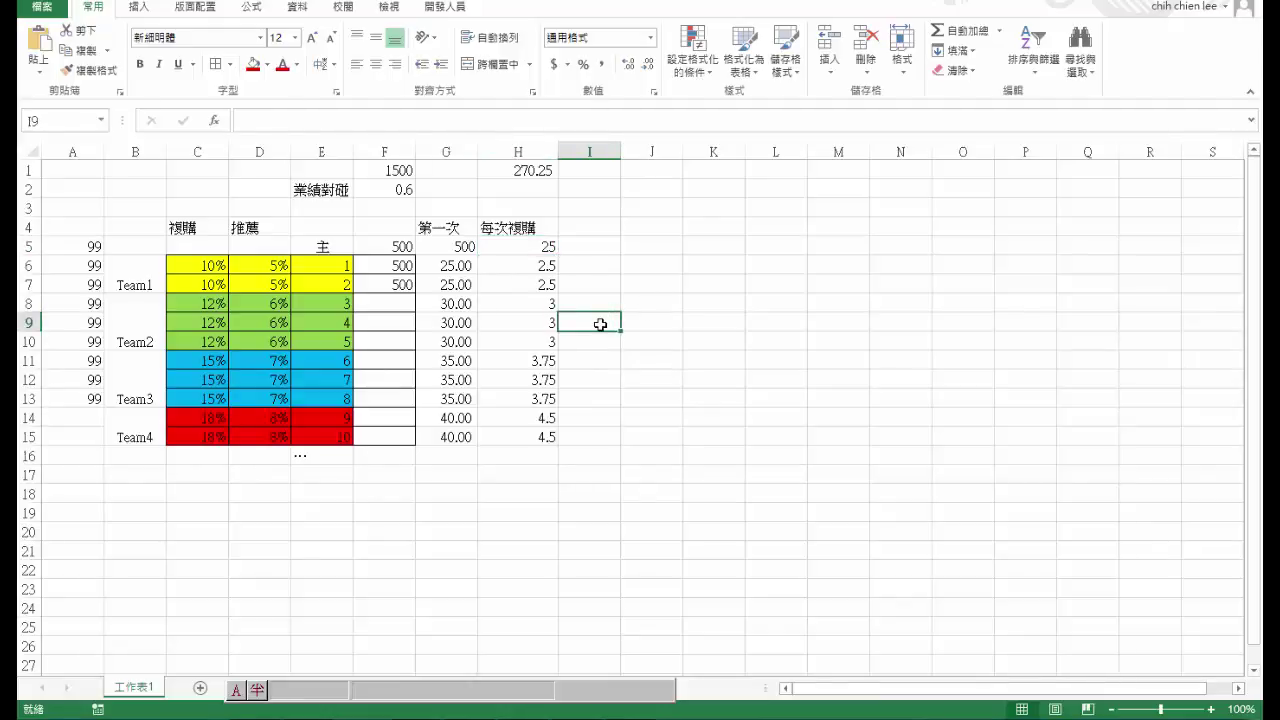
# Step: Enter 500 as the amount for levels 3, 4 and 5 in cells F8, F9 and F10
pyautogui.click(390, 302)
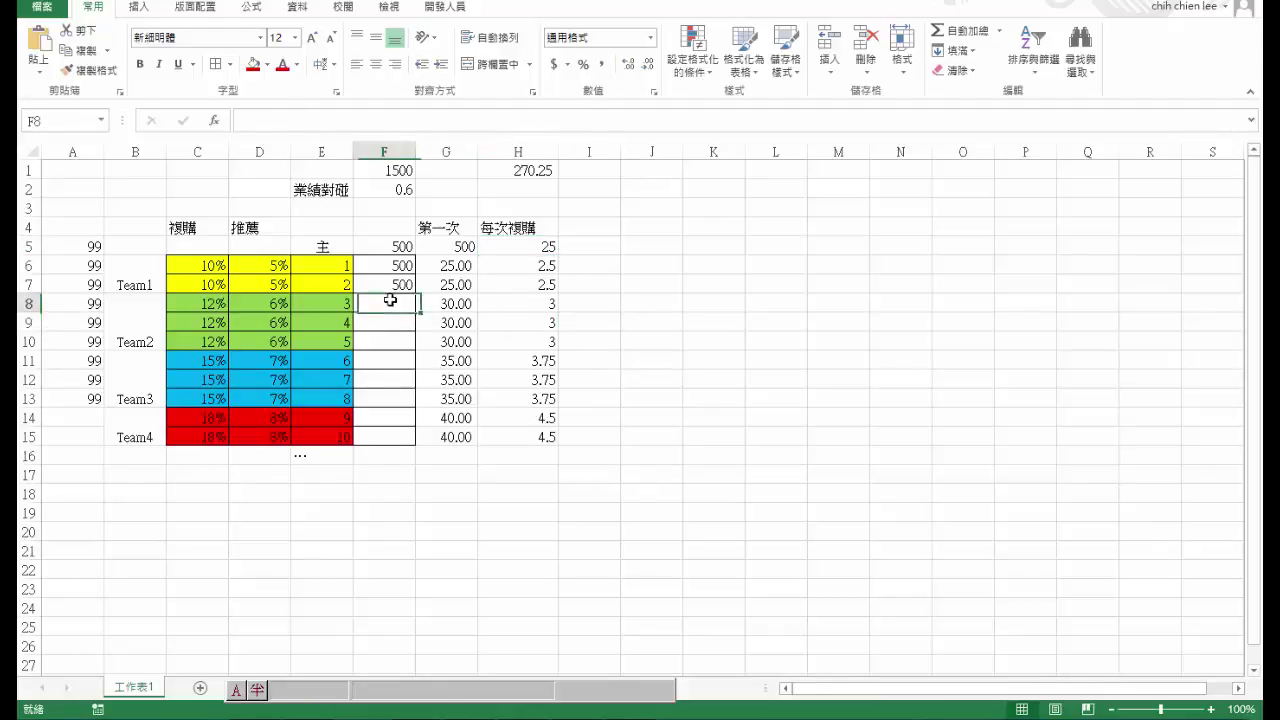
pyautogui.click(391, 244)
pyautogui.click(388, 299)
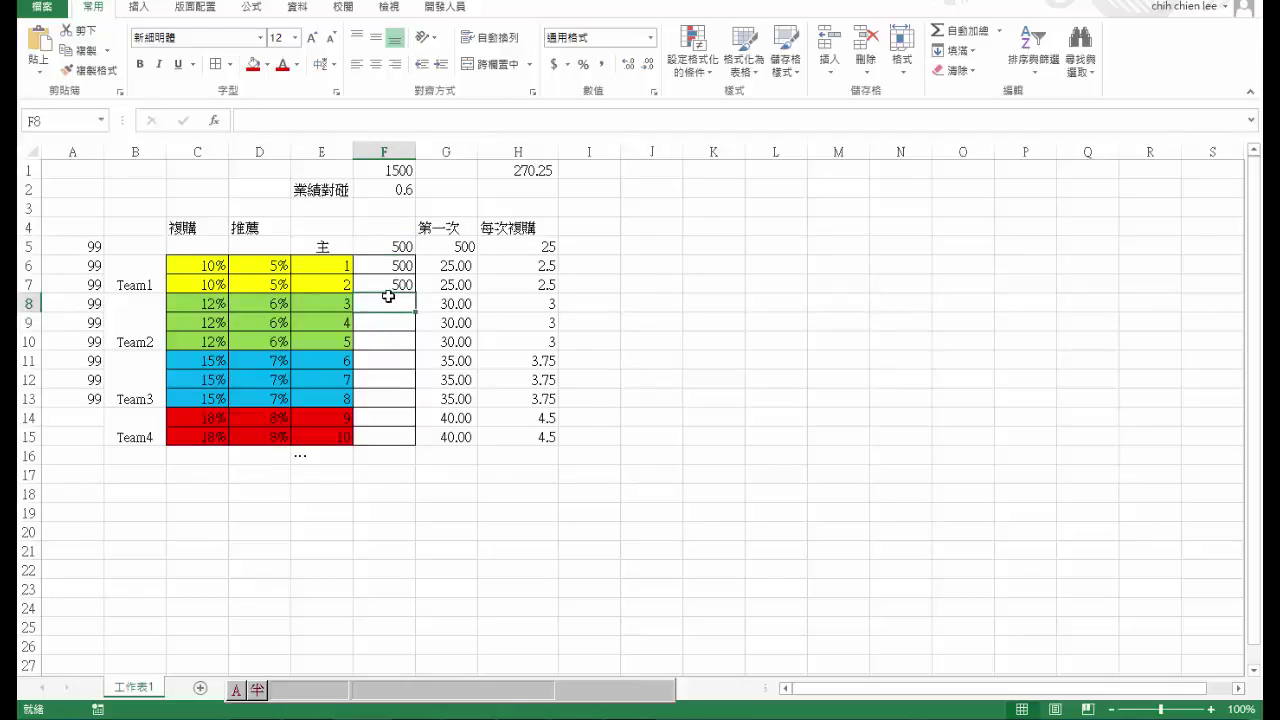
pyautogui.write('500')
pyautogui.doubleClick(405, 326)
pyautogui.write('500')
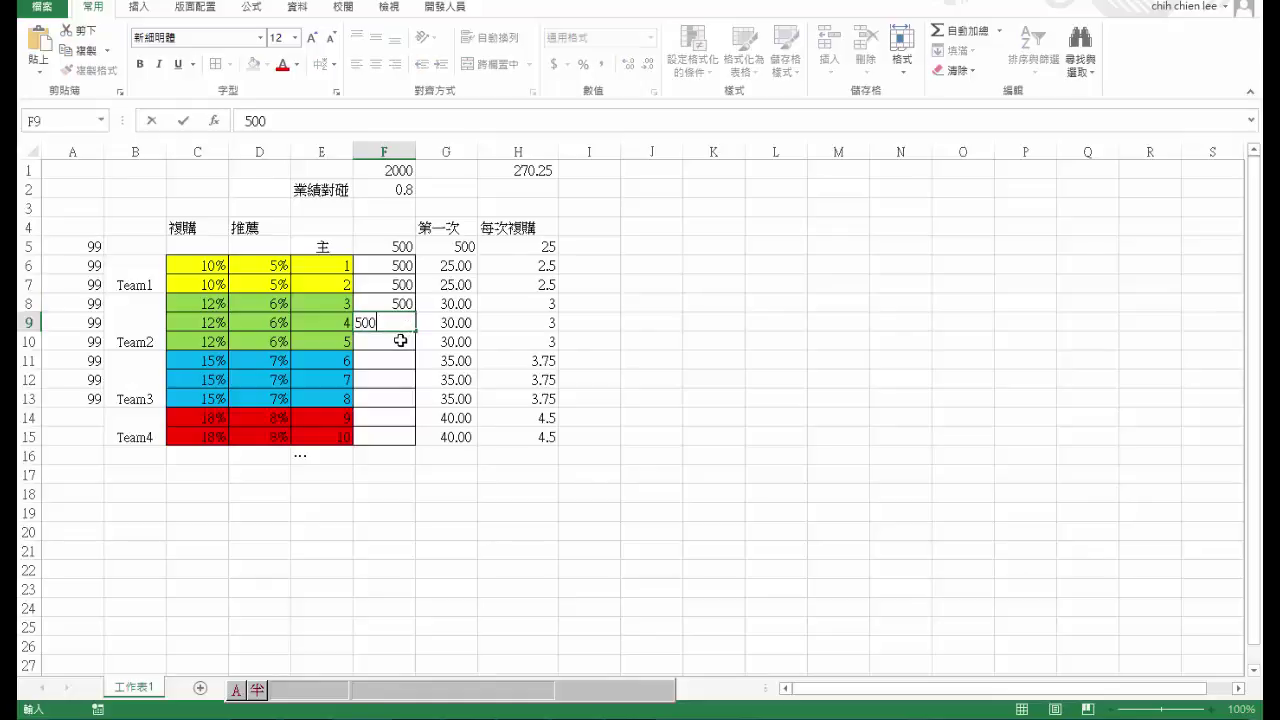
pyautogui.press('Return')
pyautogui.write('500')
pyautogui.press('Return')
# Step: Enter 500 as the amount for levels 6, 7 and 8 in cells F11, F12 and F13
pyautogui.write('500')
pyautogui.press('Return')
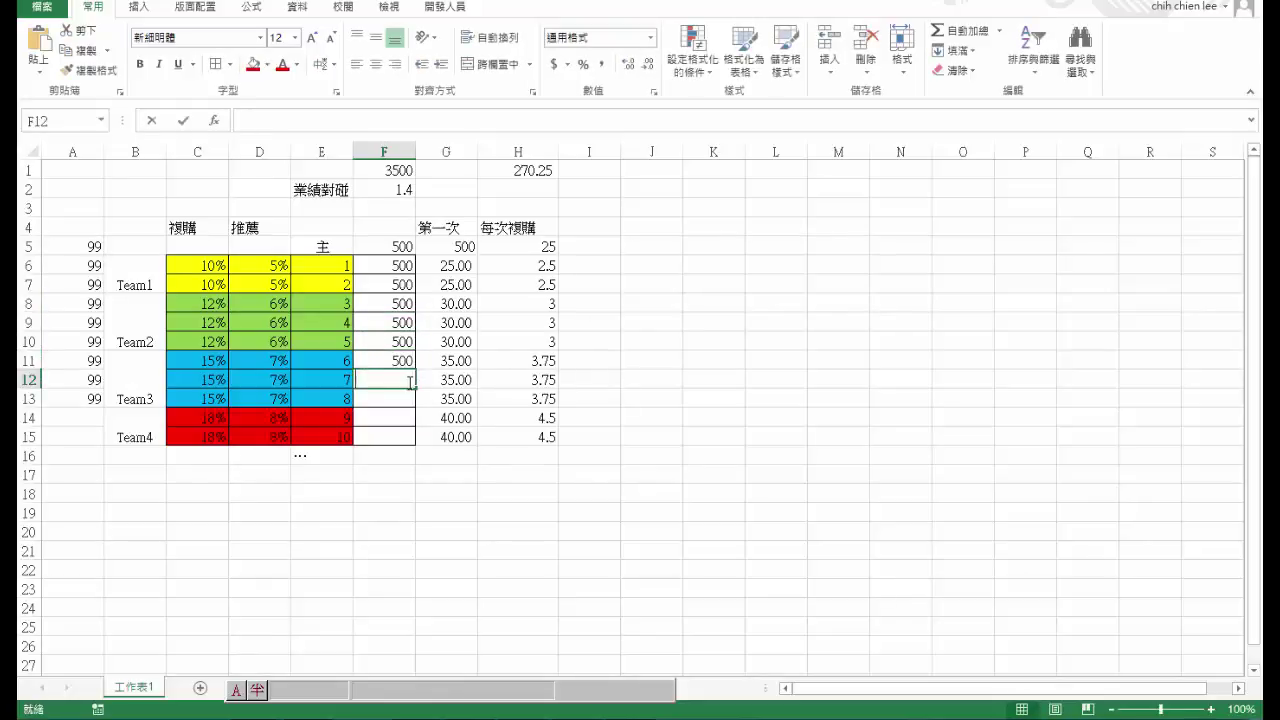
pyautogui.write('500')
pyautogui.press('Return')
pyautogui.write('500')
pyautogui.click(410, 456)
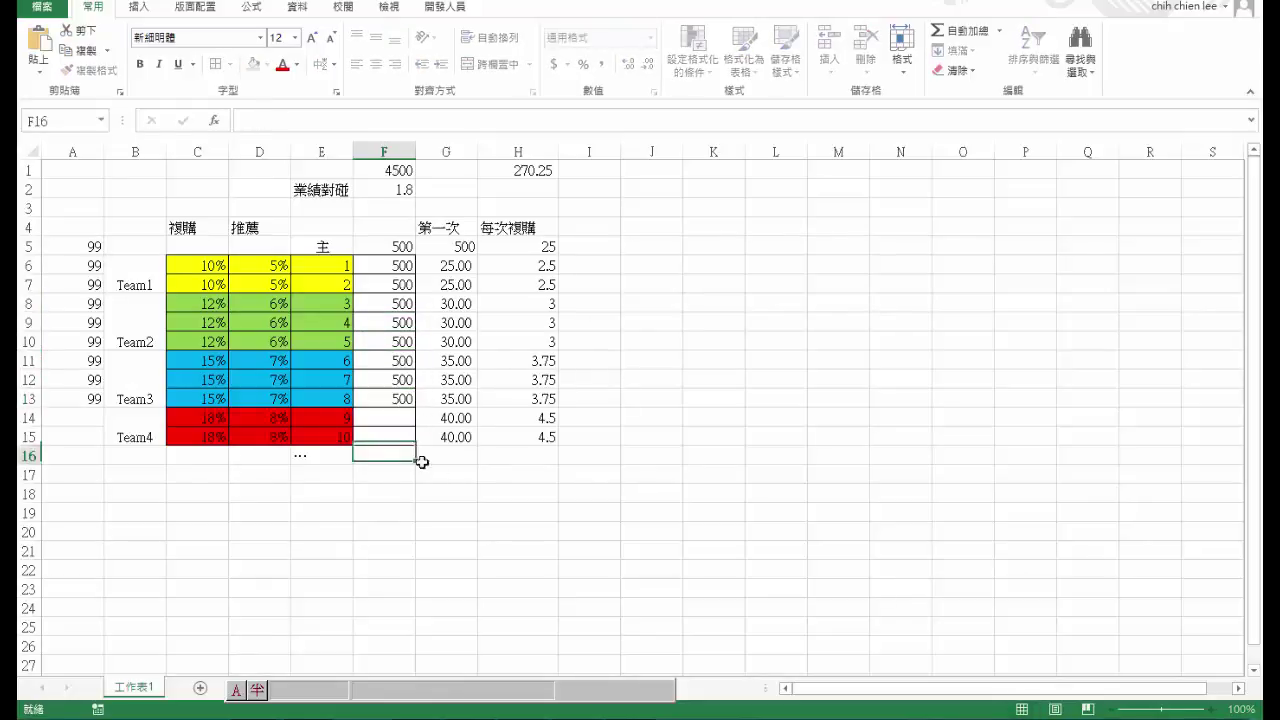
pyautogui.click(385, 420)
pyautogui.click(440, 508)
pyautogui.moveTo(393, 423); pyautogui.dragTo(400, 458)
pyautogui.click(406, 490)
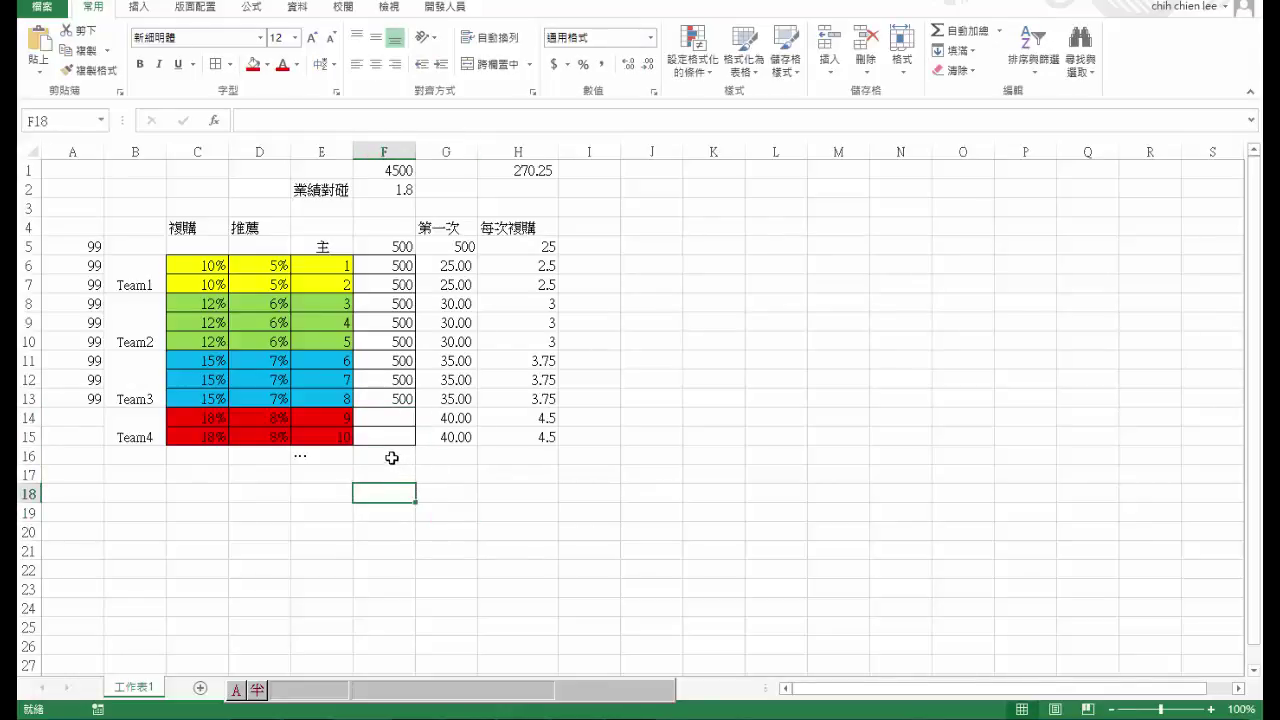
pyautogui.moveTo(389, 420)
pyautogui.mouseDown()
pyautogui.moveTo(391, 432)
pyautogui.moveTo(396, 418)
pyautogui.mouseUp()
pyautogui.write('5')
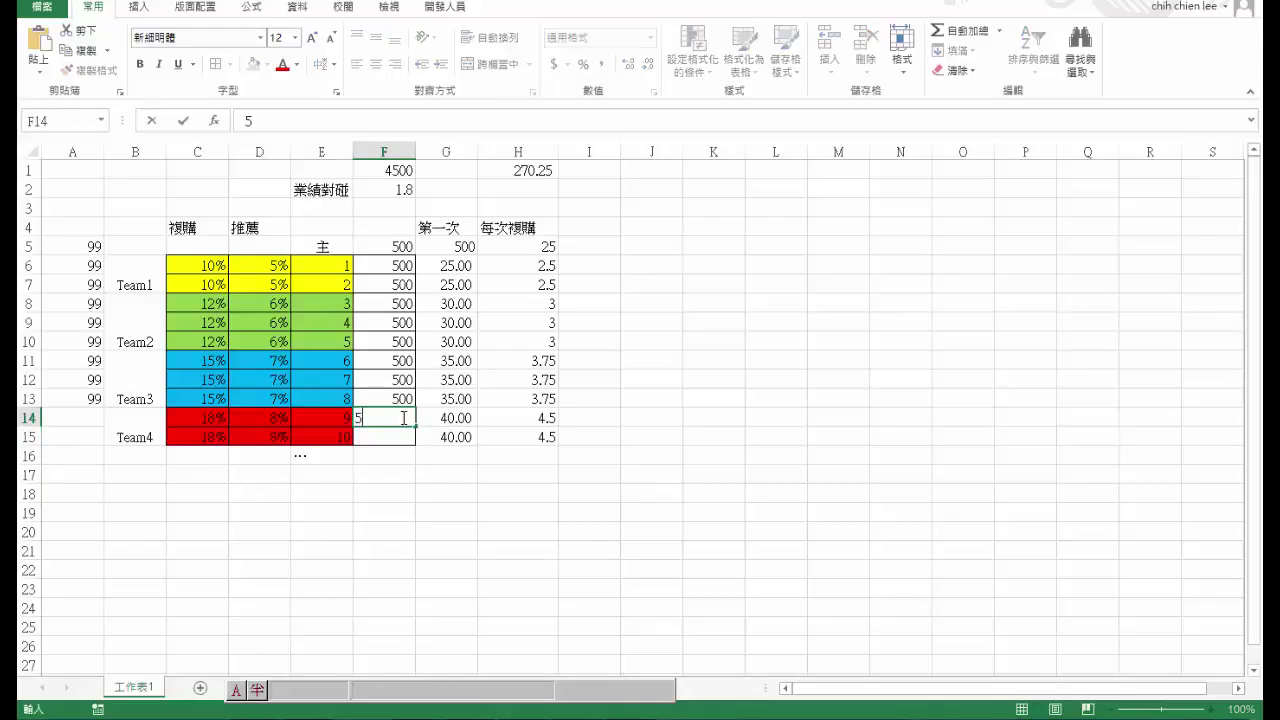
pyautogui.press('BackSpace')
pyautogui.moveTo(393, 418)
pyautogui.mouseDown()
pyautogui.moveTo(400, 437)
pyautogui.moveTo(397, 420)
pyautogui.mouseUp()
pyautogui.press('Down')
pyautogui.press('Down')
pyautogui.press('Right')
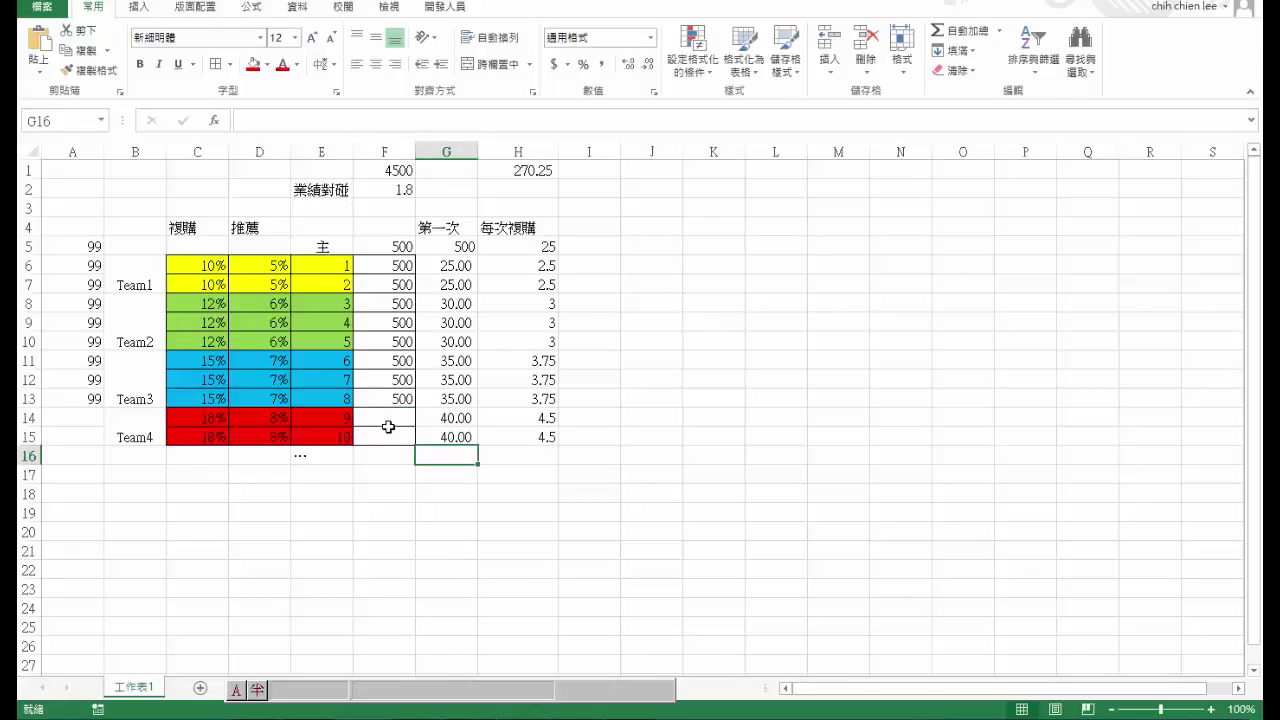
pyautogui.click(566, 478)
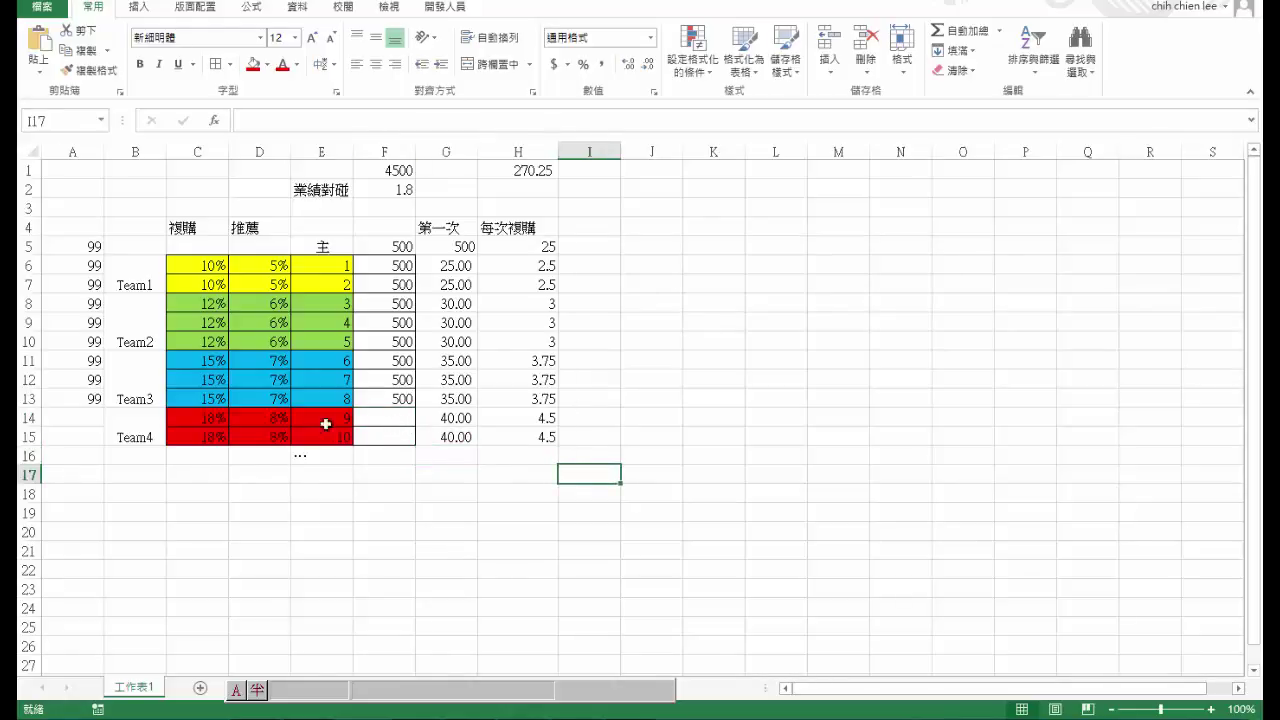
# Step: Review levels 1 to 10 in column E and their 每次複購 amounts in column H
pyautogui.moveTo(332, 433); pyautogui.dragTo(318, 265)
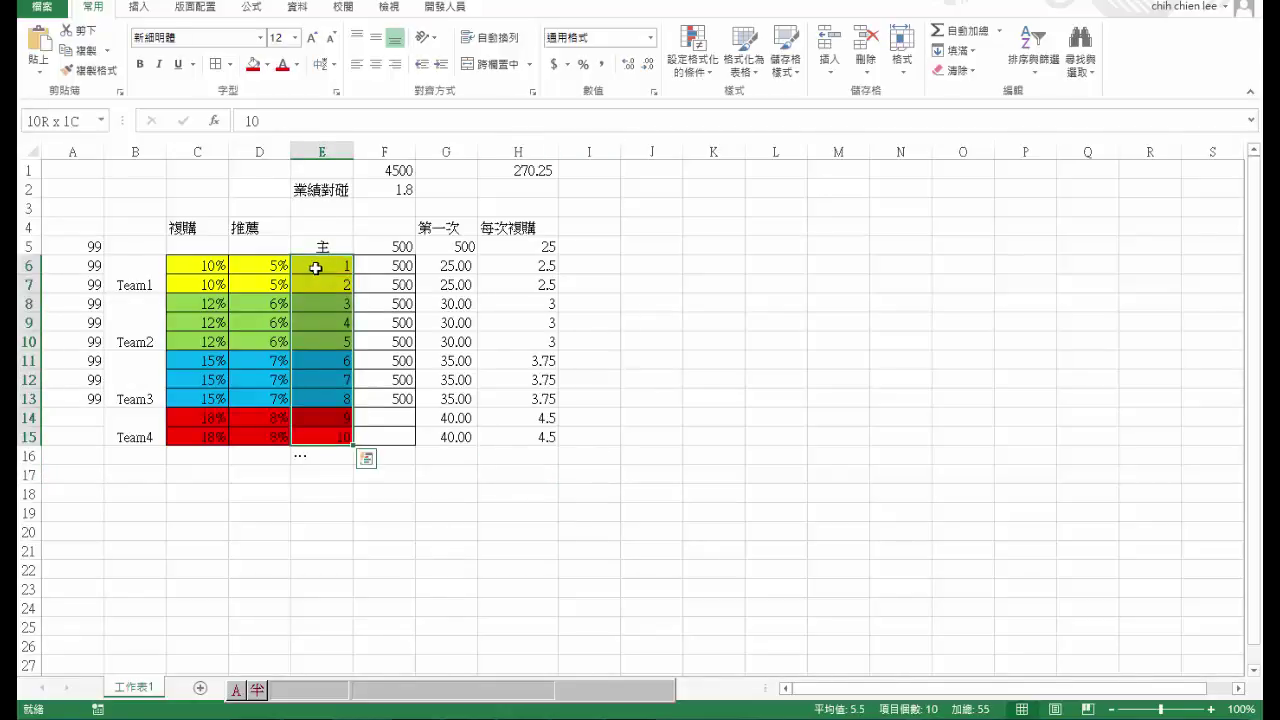
pyautogui.click(640, 378)
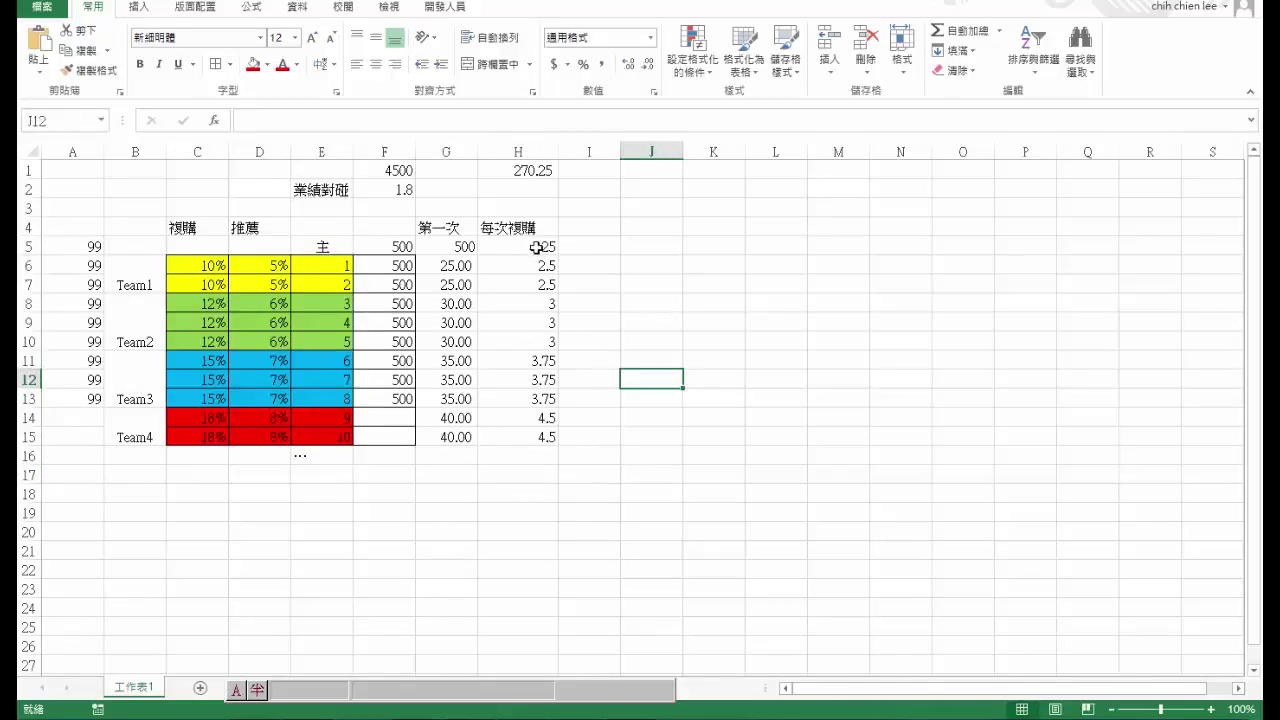
pyautogui.moveTo(543, 249); pyautogui.dragTo(540, 437)
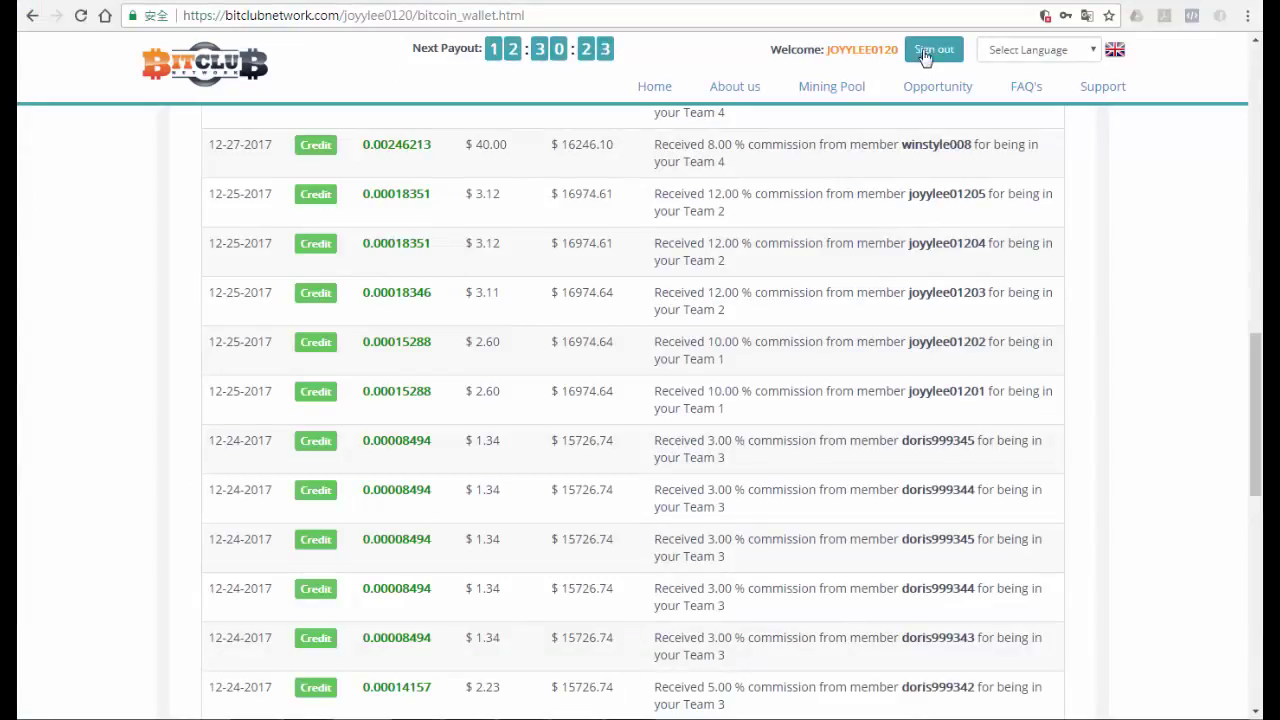
# Step: On the BitClub Network site, sign out and log in to the sub-account by appending 1 to the prefilled username
pyautogui.click(933, 50)
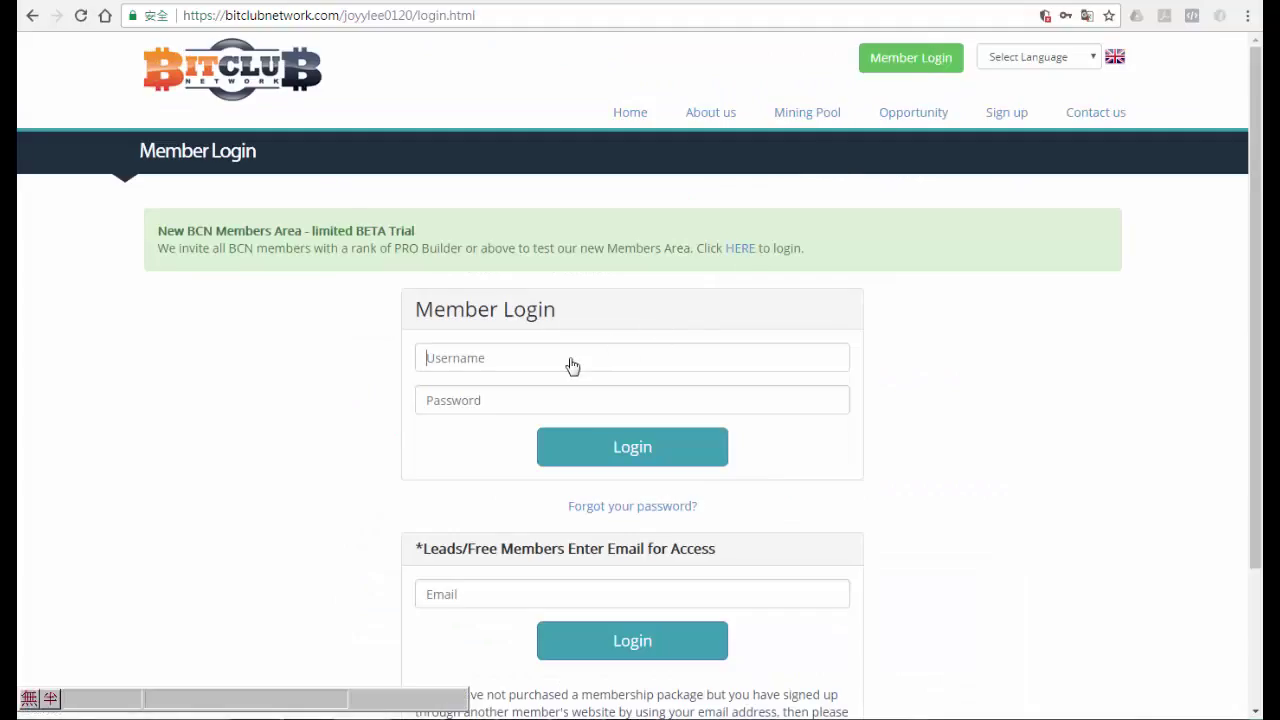
pyautogui.click(569, 365)
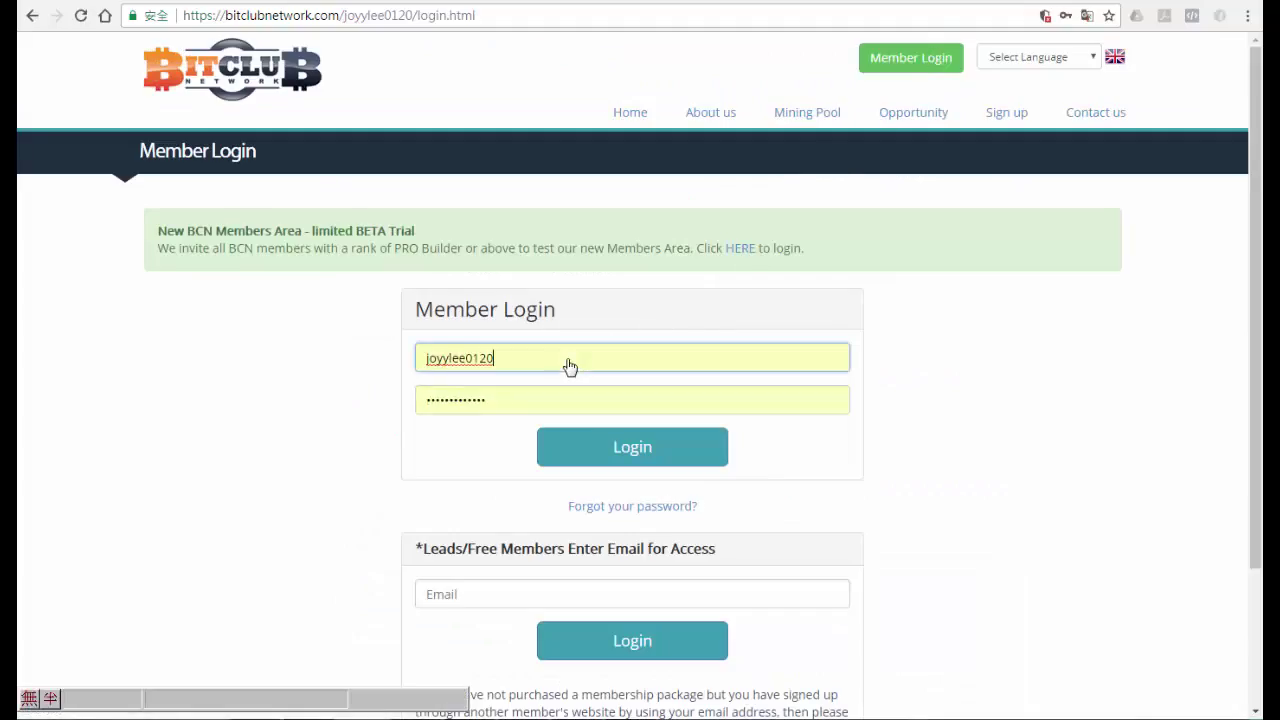
pyautogui.click(568, 359)
pyautogui.write('1')
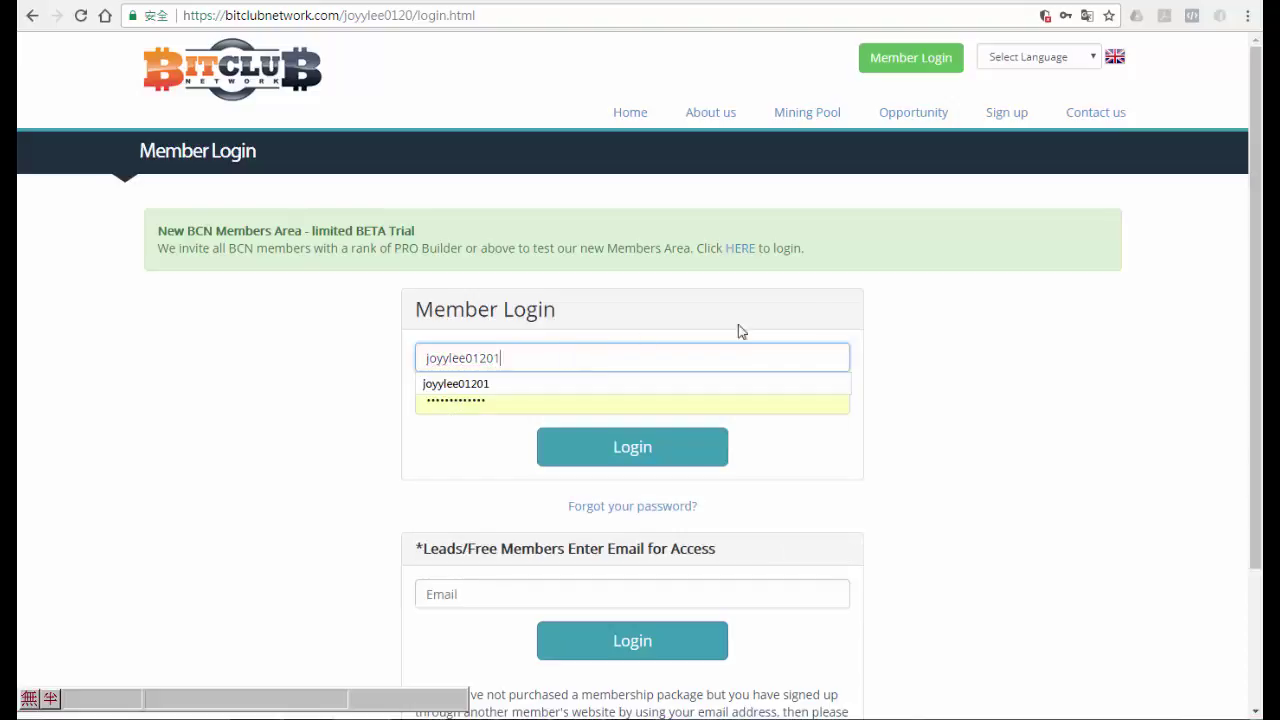
pyautogui.click(699, 455)
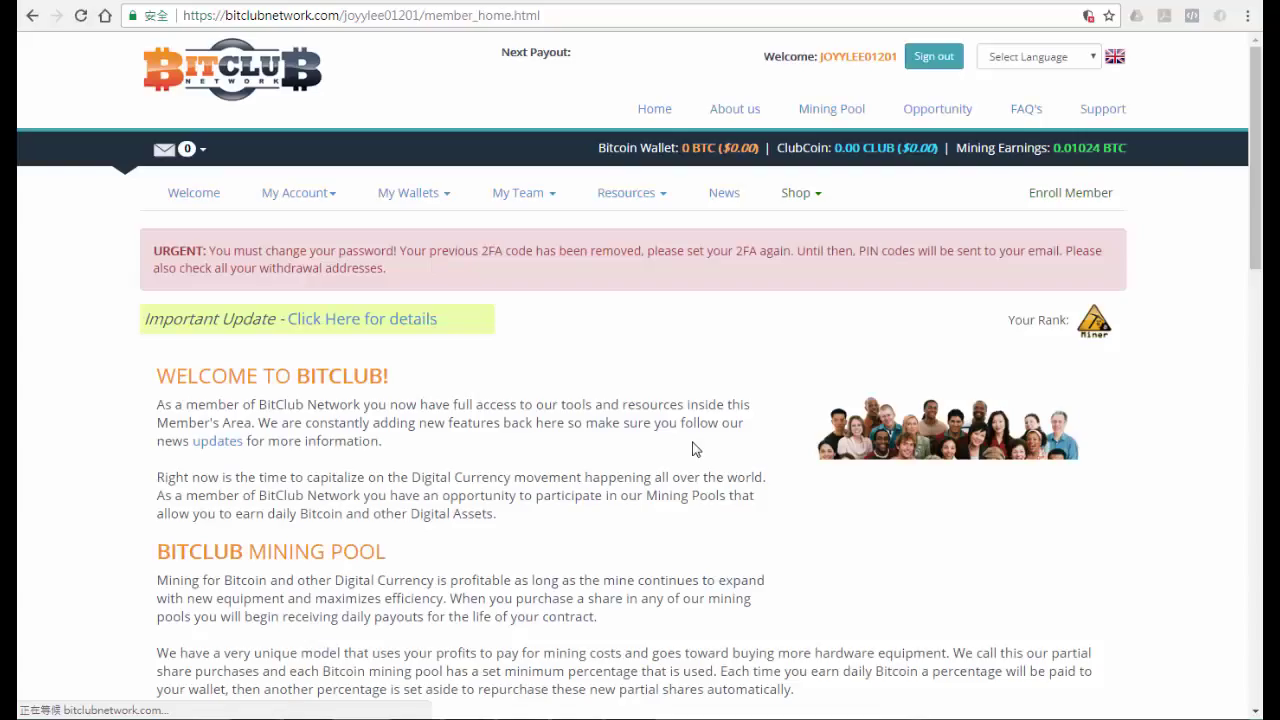
# Step: Open the sub-account's mining earnings statistics and examine the payment dates of the shares and re-purchases listed under Mining Pool #1
pyautogui.click(1089, 152)
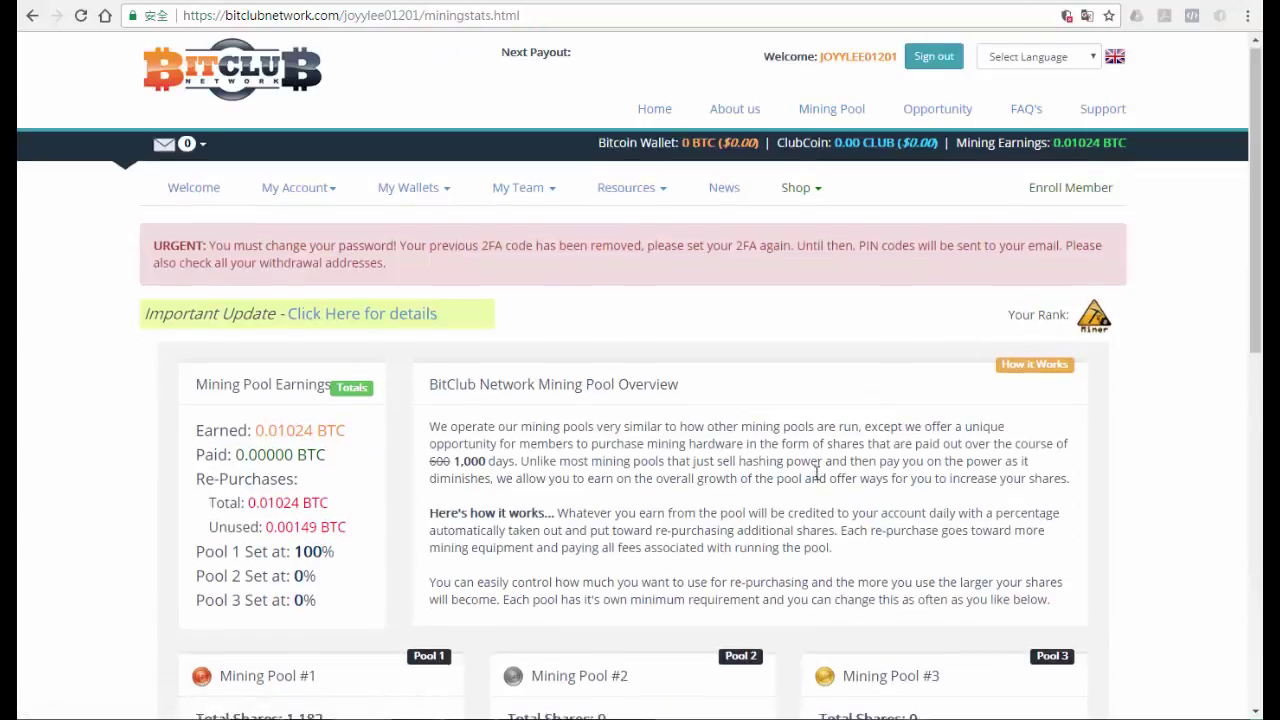
pyautogui.scroll(-5, 660, 505)
pyautogui.scroll(-1, 506, 540)
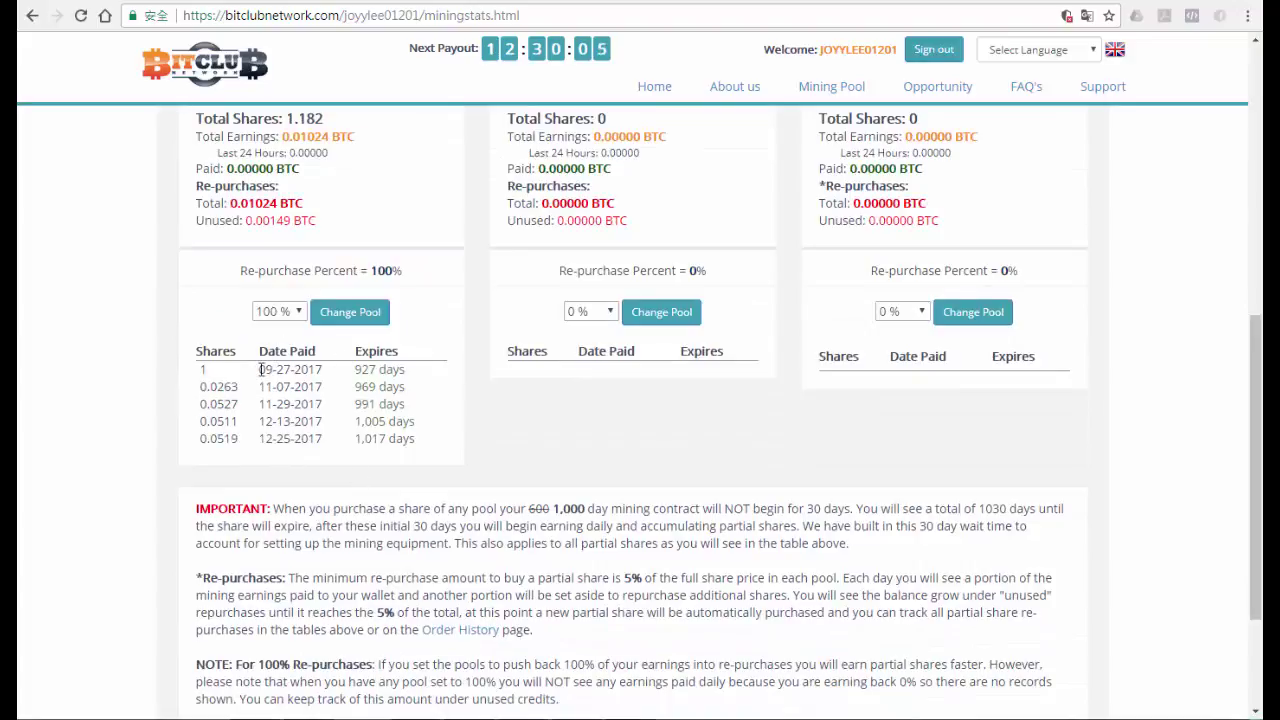
pyautogui.moveTo(261, 369); pyautogui.dragTo(322, 440)
pyautogui.click(292, 388)
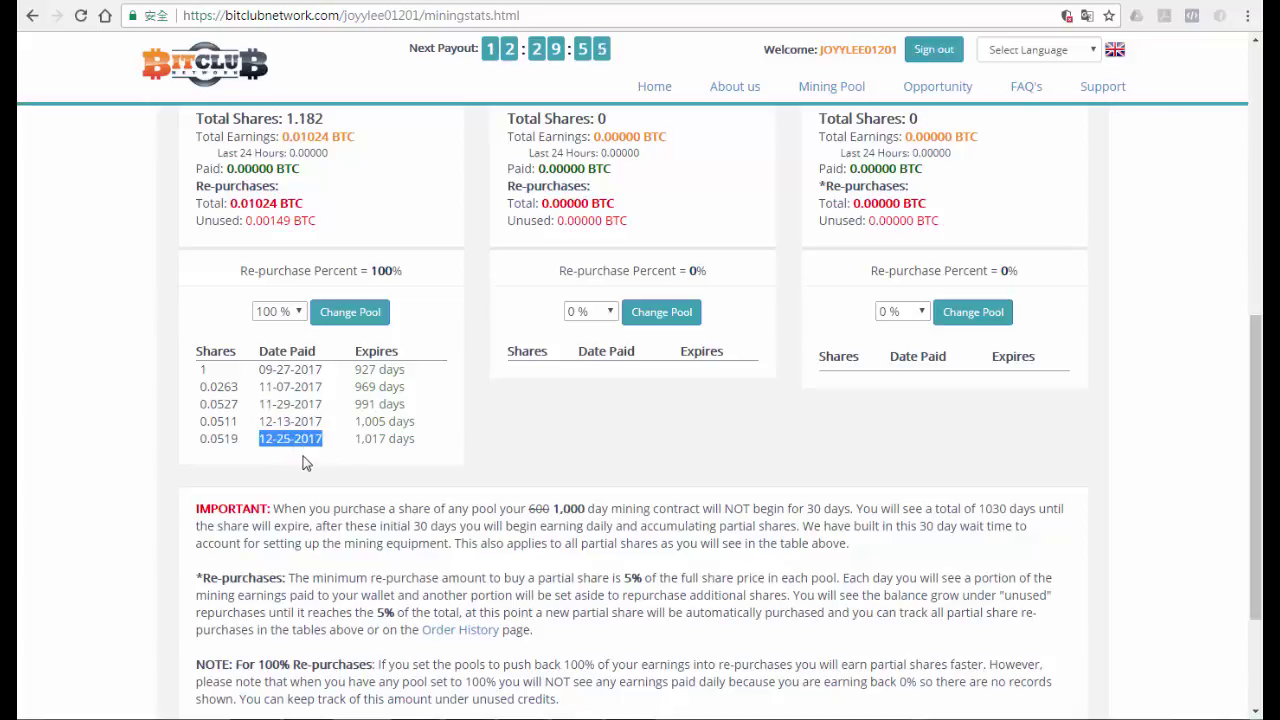
pyautogui.click(305, 463)
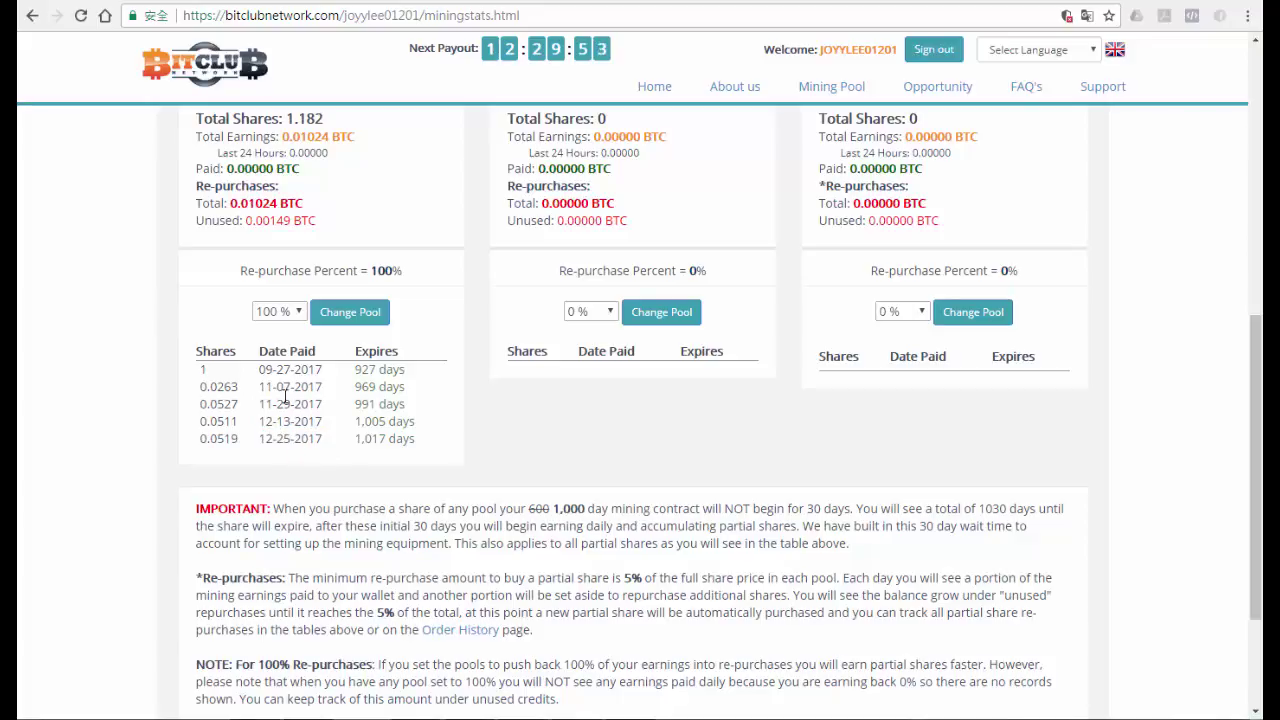
pyautogui.moveTo(262, 387); pyautogui.dragTo(324, 405)
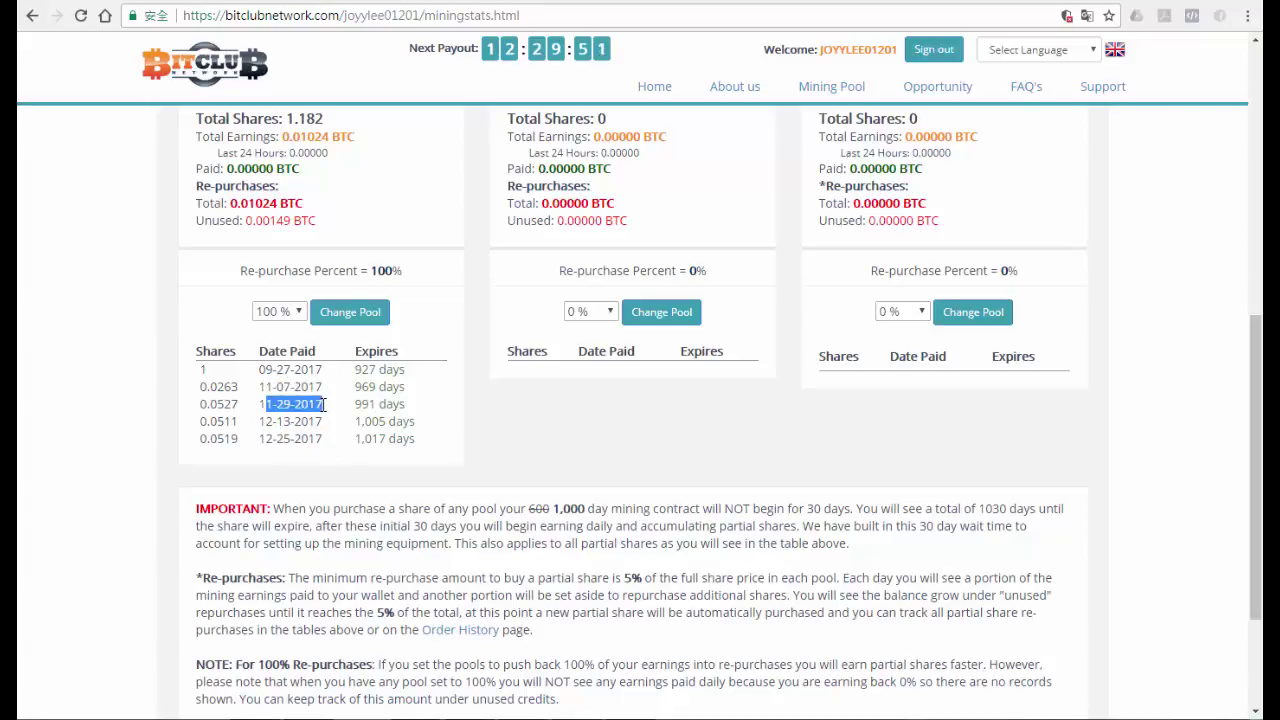
pyautogui.click(333, 459)
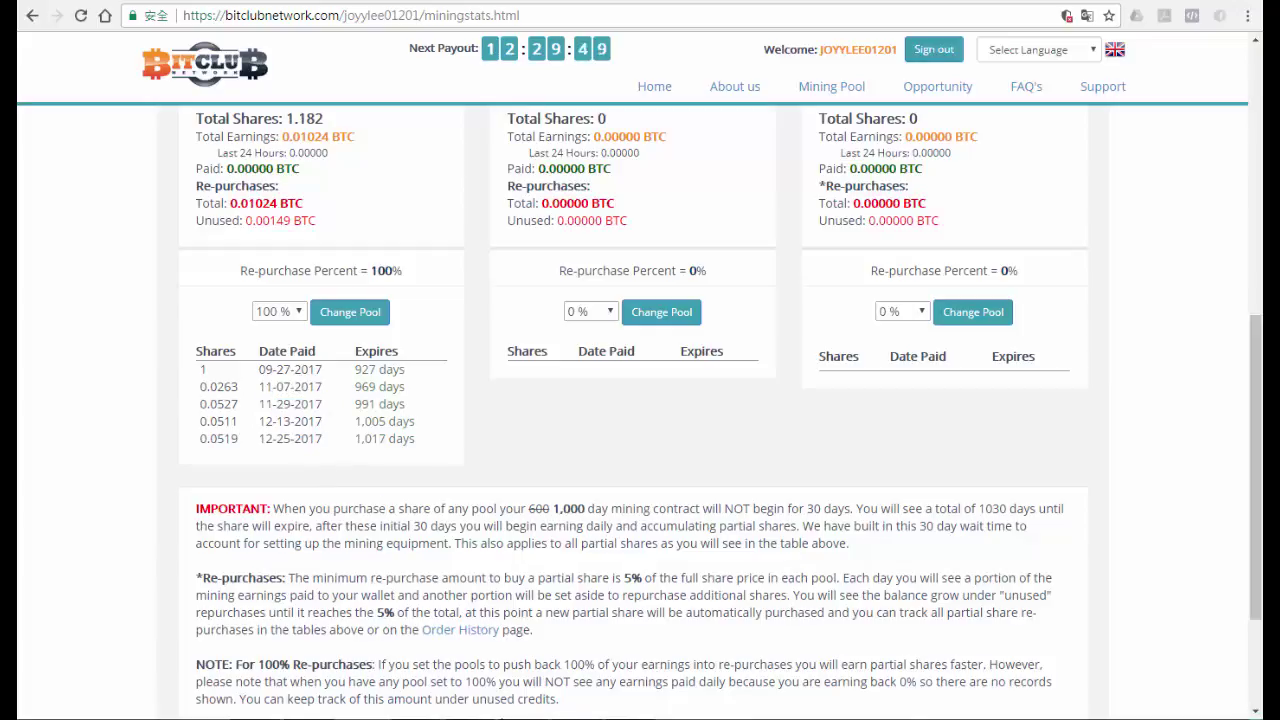
# Step: Switch back to the Excel worksheet with the commission calculation
pyautogui.moveTo(468, 719)
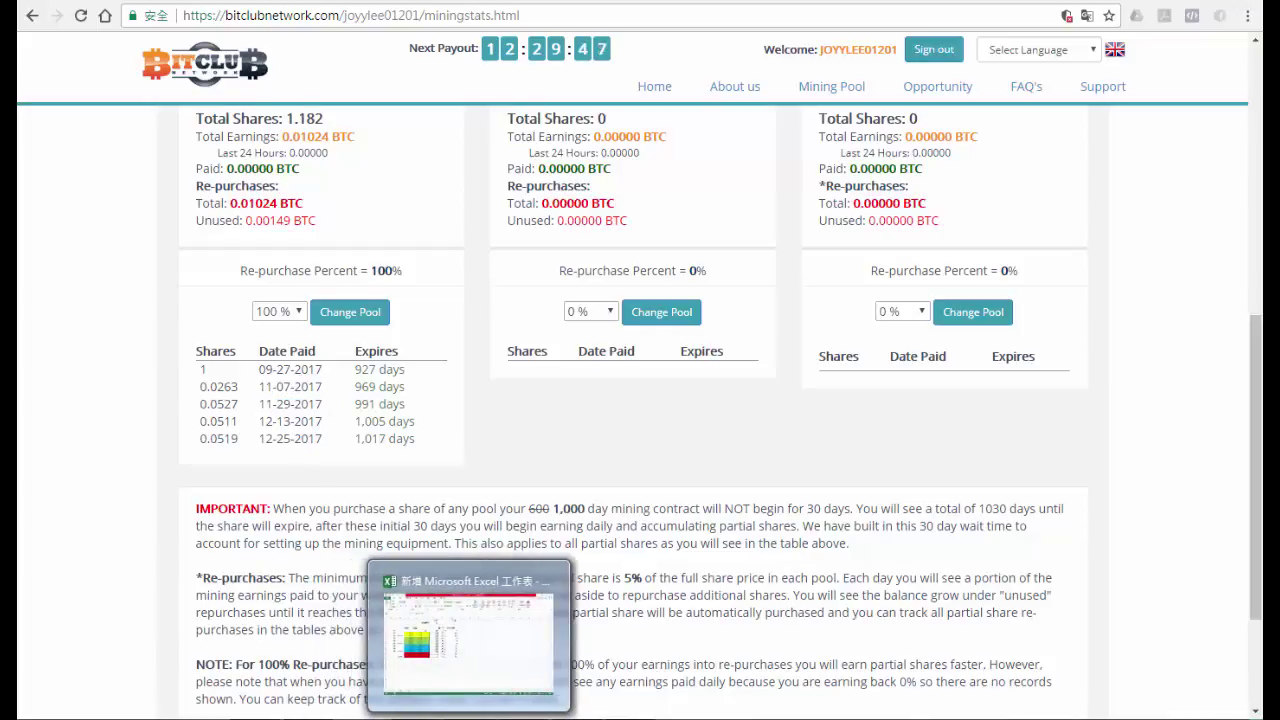
pyautogui.click(468, 640)
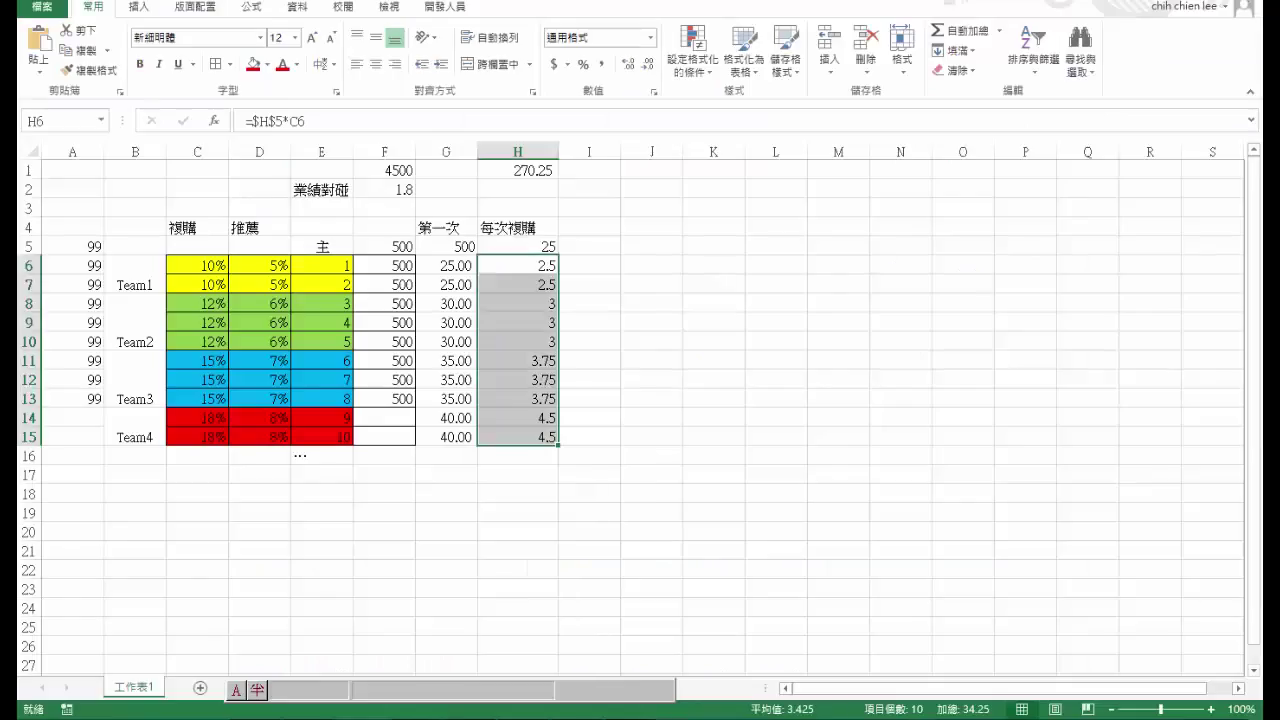
# Step: Total the 每次複購 amounts of levels 1 to 10 in cell H17 with =SUM(H6:H15)
pyautogui.click(625, 418)
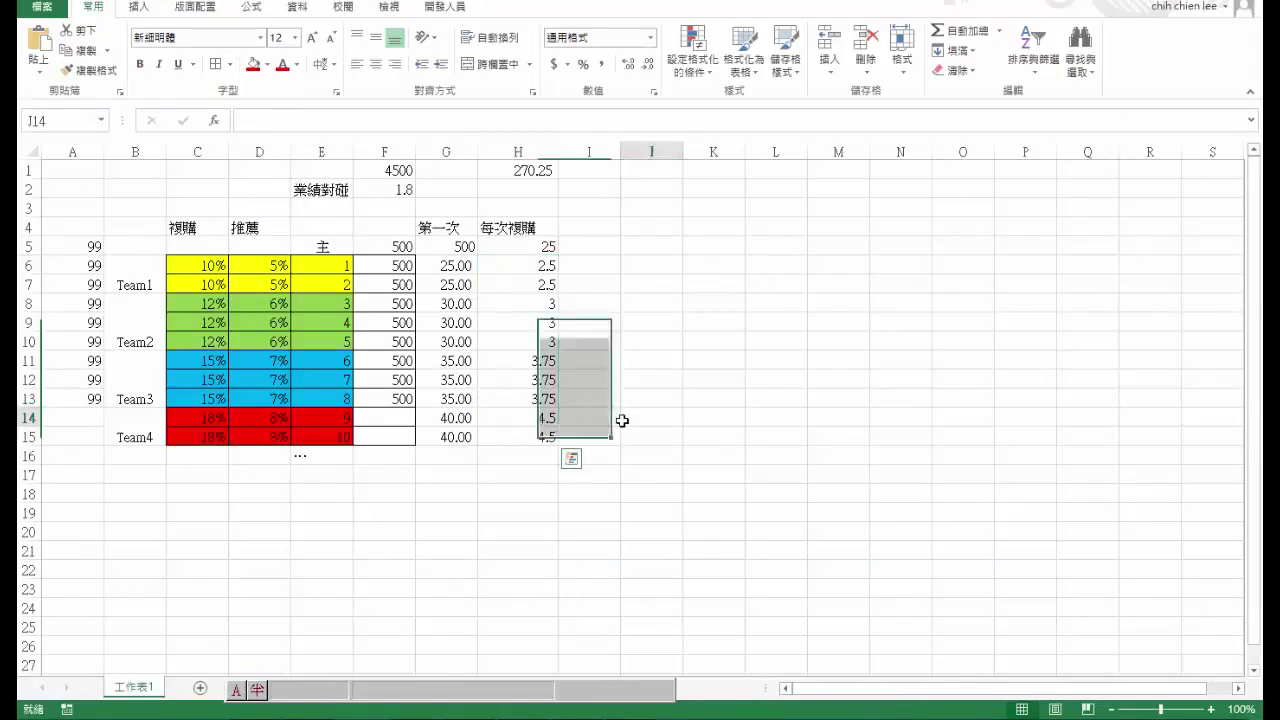
pyautogui.moveTo(546, 265); pyautogui.dragTo(545, 437)
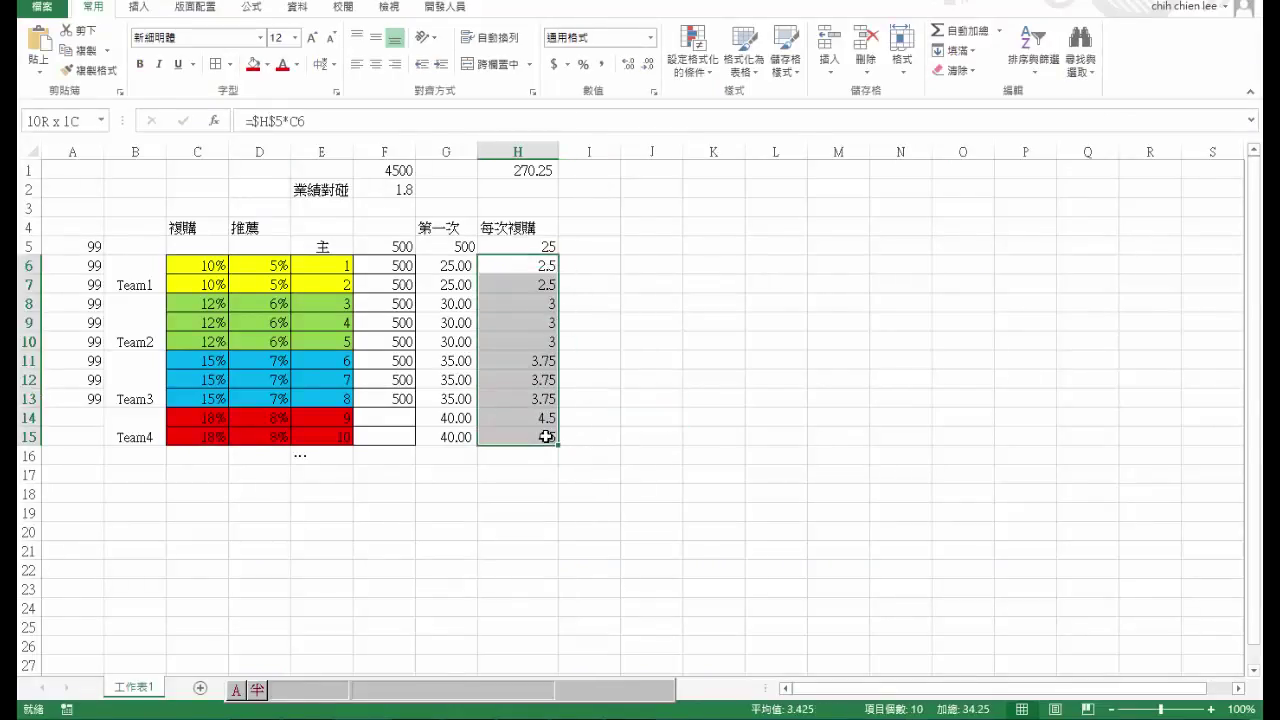
pyautogui.click(527, 474)
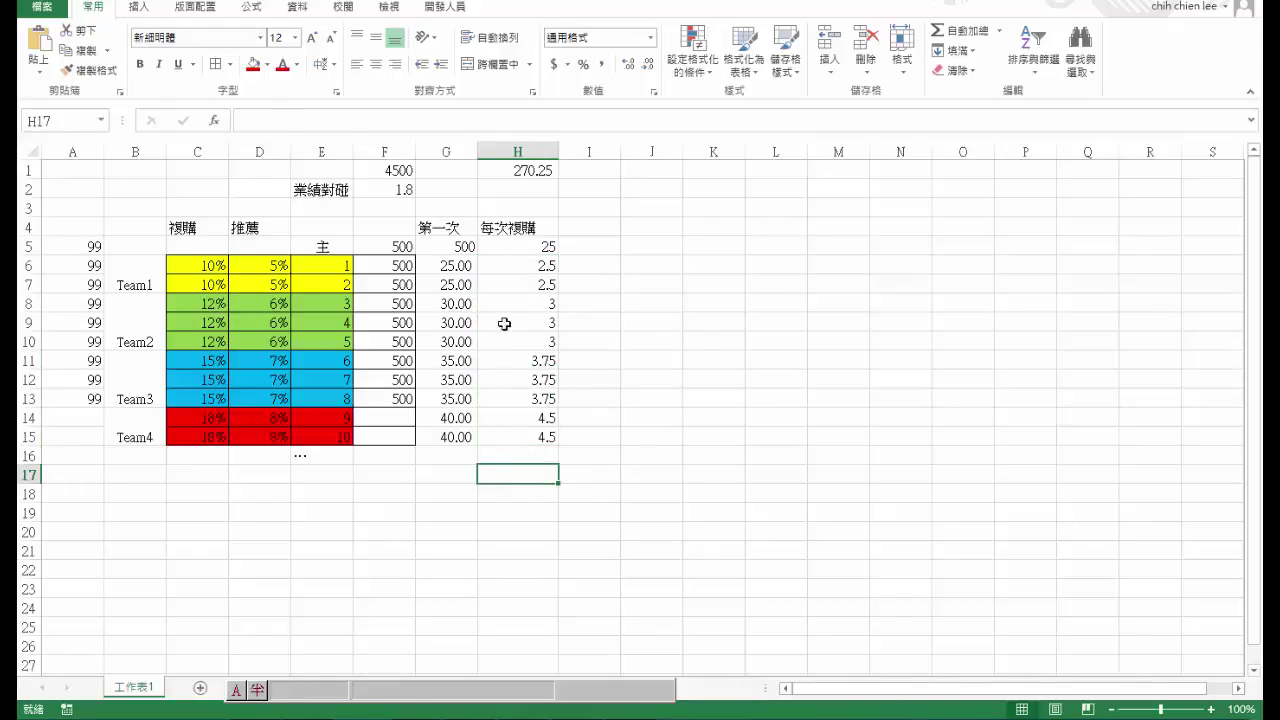
pyautogui.click(222, 122)
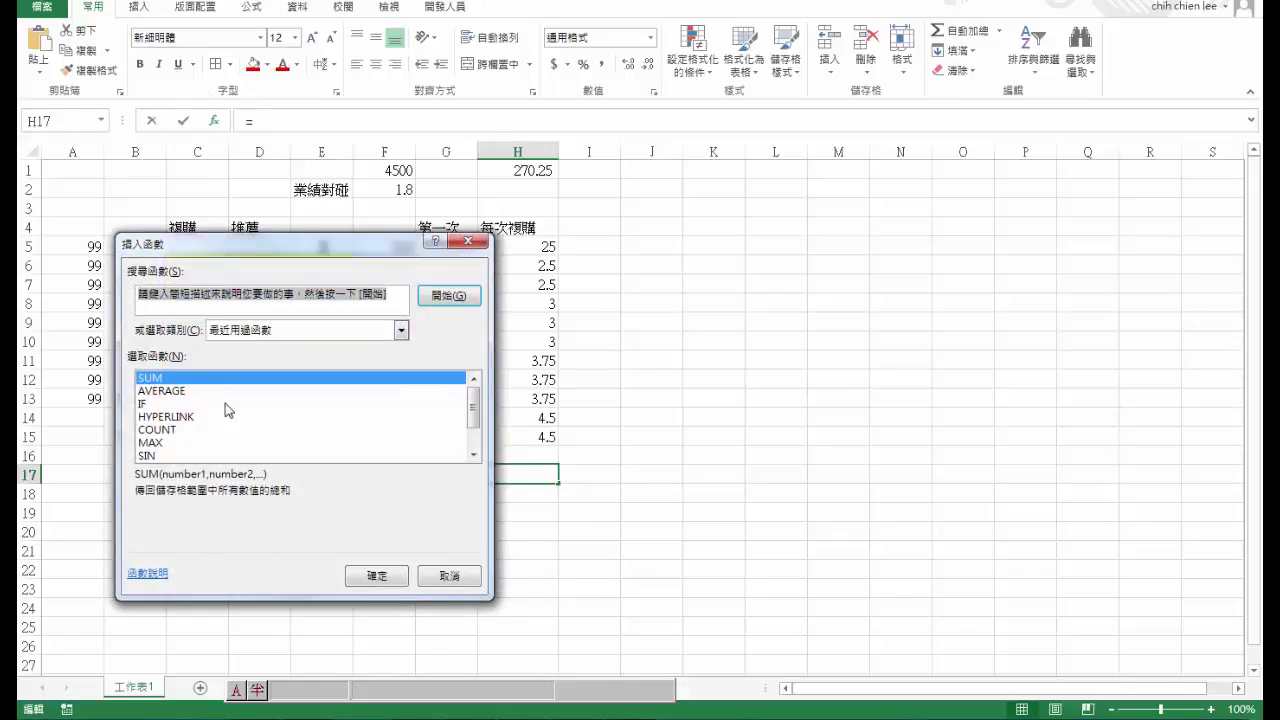
pyautogui.click(376, 576)
pyautogui.hotkey('shift', 'F3')
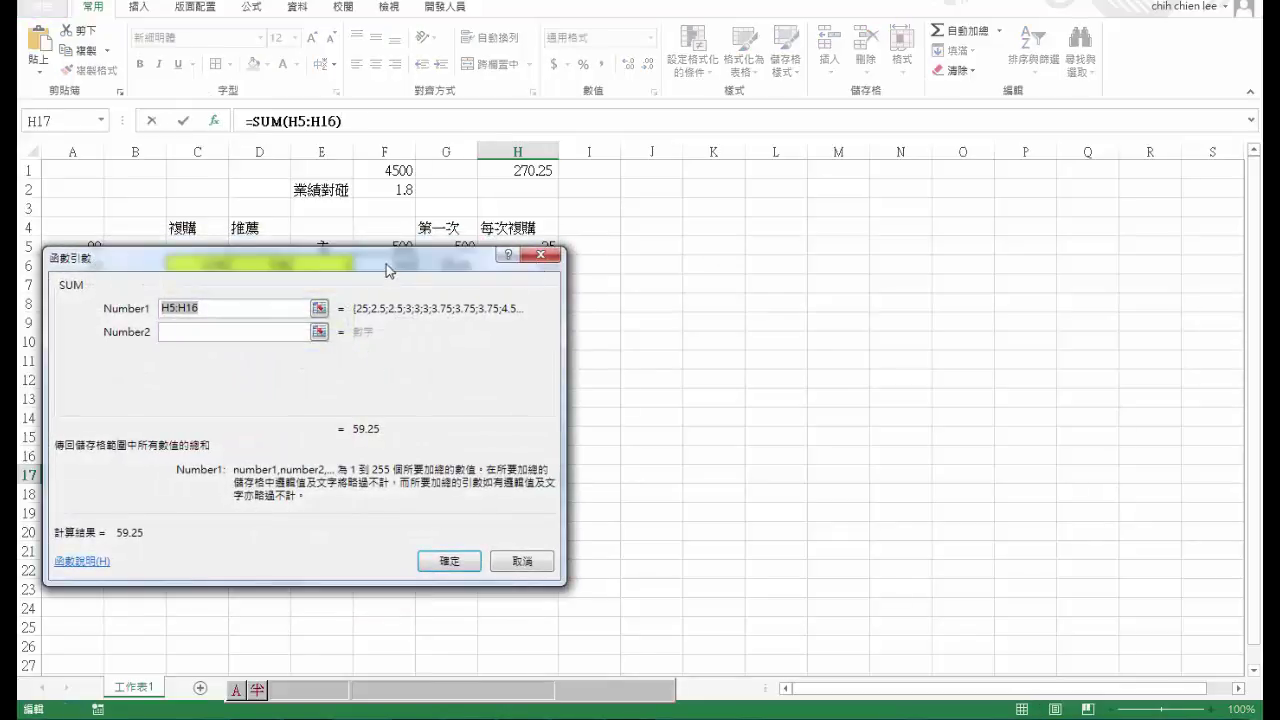
pyautogui.moveTo(390, 258); pyautogui.dragTo(980, 264)
pyautogui.moveTo(535, 266); pyautogui.dragTo(541, 437)
pyautogui.click(1030, 557)
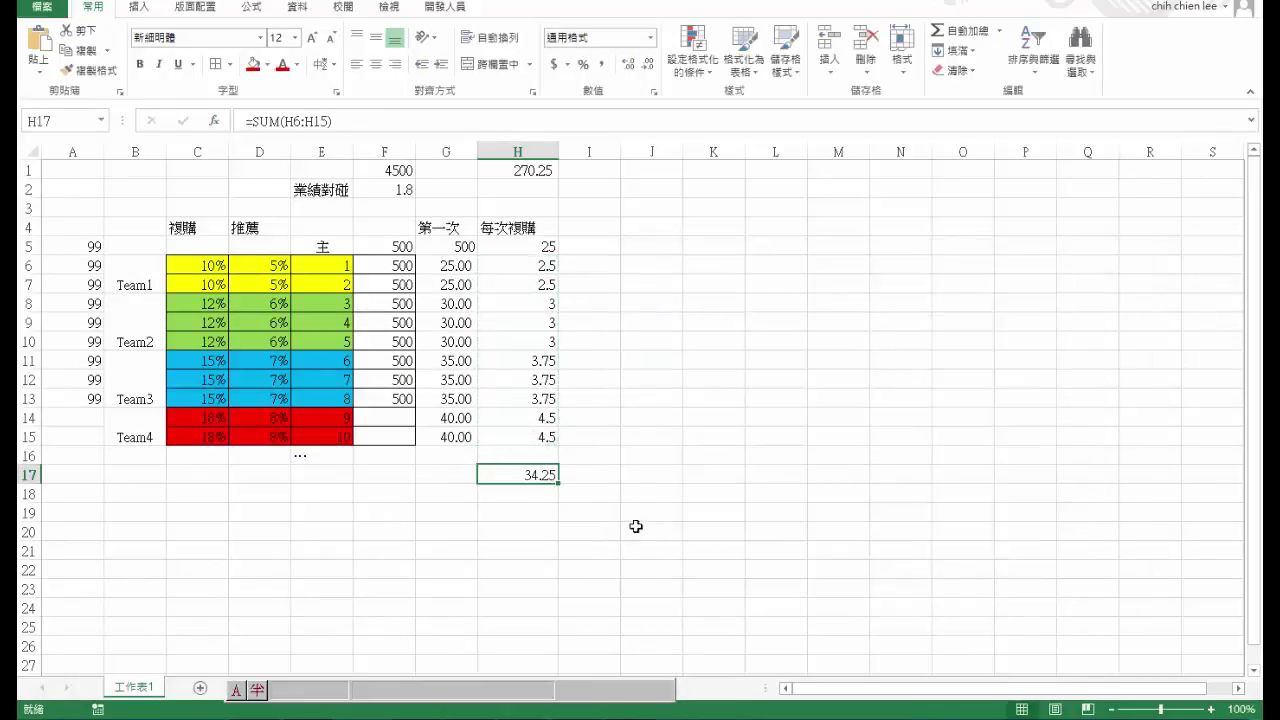
# Step: Double the repurchase total in cell I17 with the formula =H17*2
pyautogui.click(582, 477)
pyautogui.write('=')
pyautogui.click(543, 474)
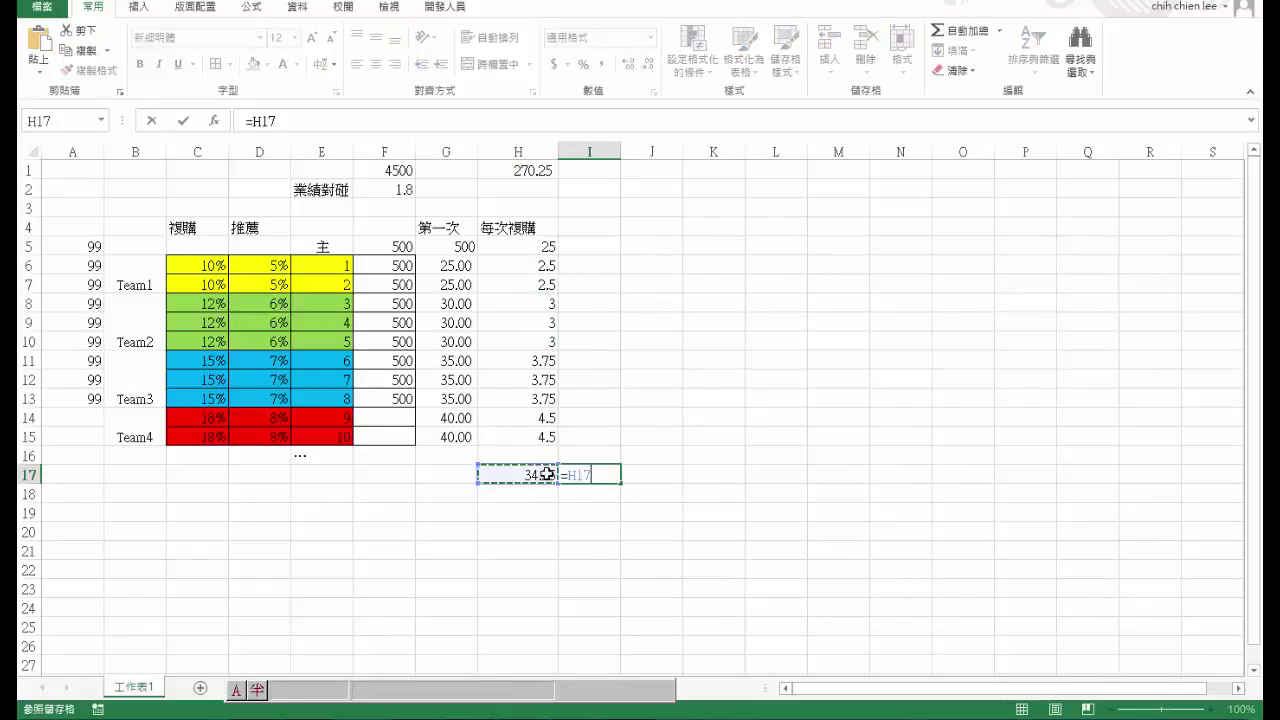
pyautogui.write('*2')
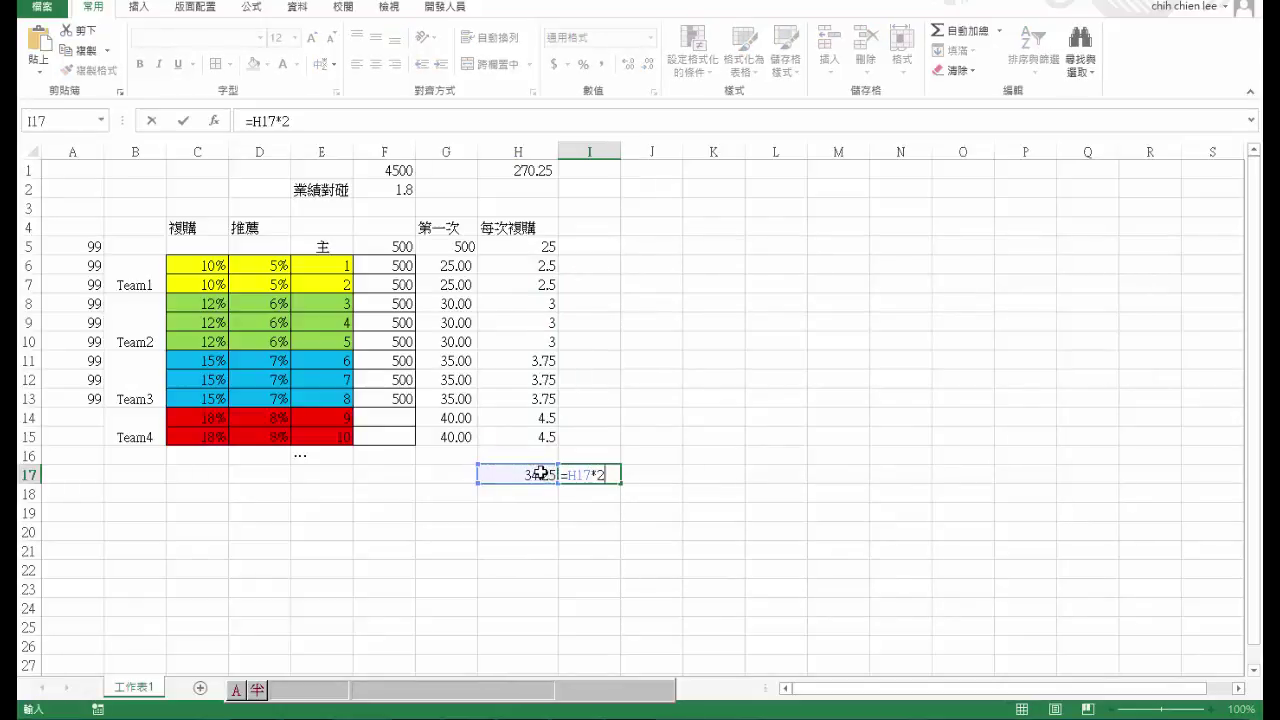
pyautogui.press('Return')
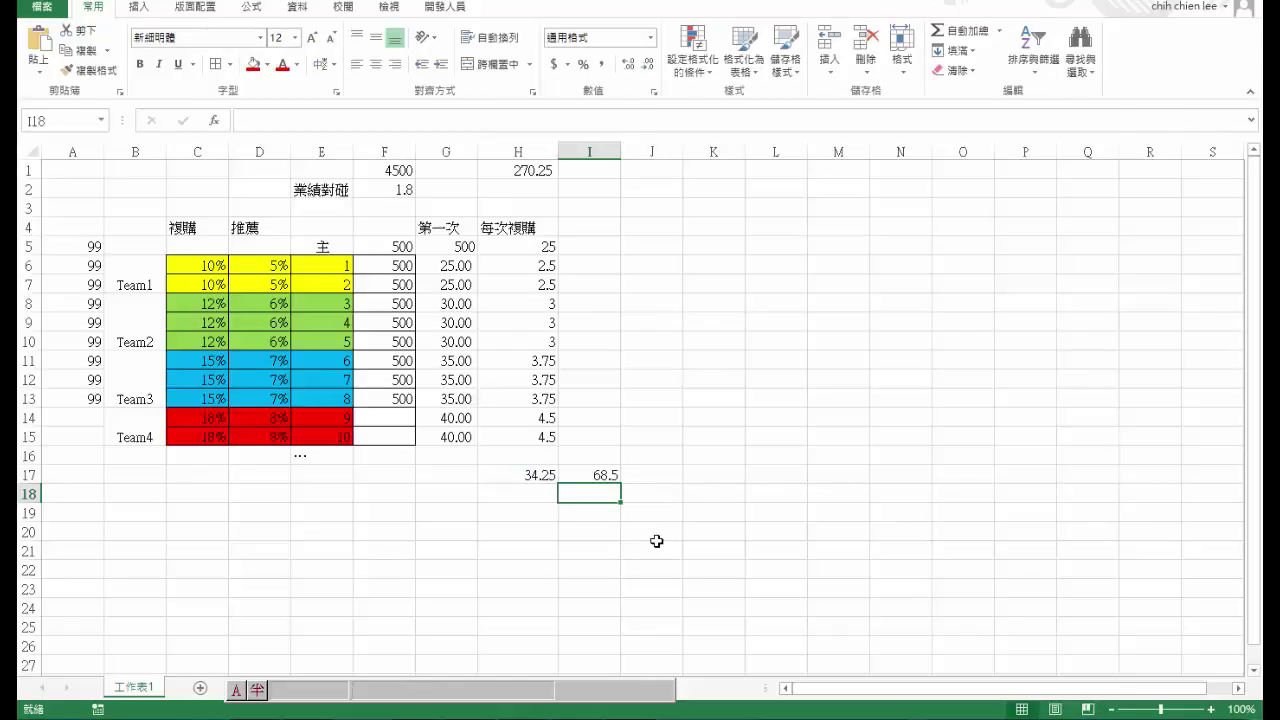
# Step: Check the combined sum of F5:F13 and A5:A13 against the doubled repurchase commission in I17
pyautogui.click(602, 476)
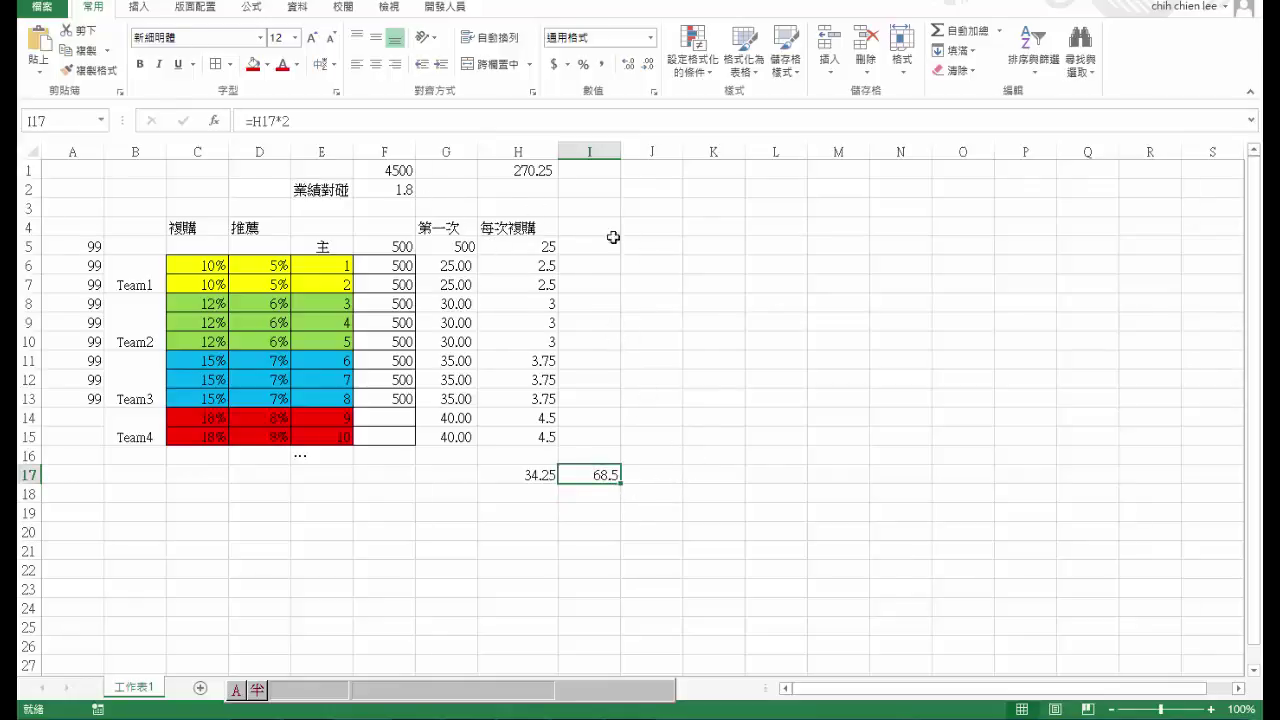
pyautogui.click(396, 247)
pyautogui.moveTo(394, 247); pyautogui.dragTo(408, 397)
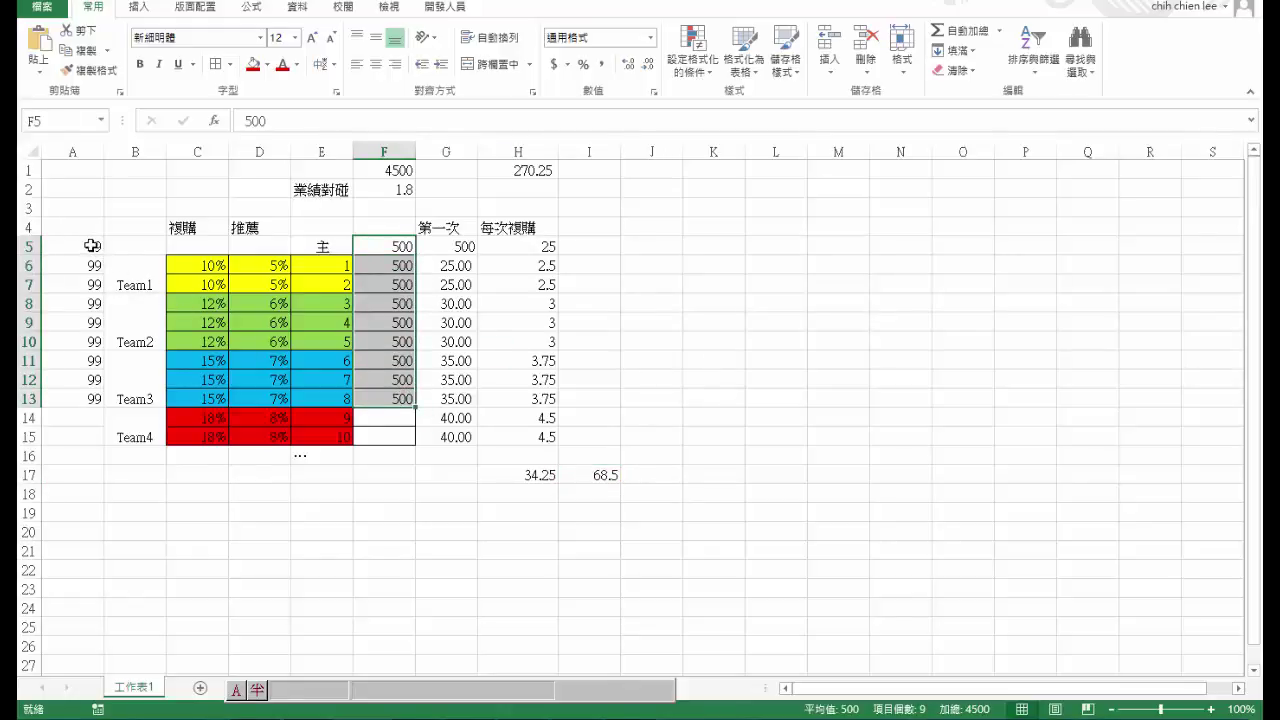
pyautogui.moveTo(91, 245); pyautogui.dragTo(94, 396)
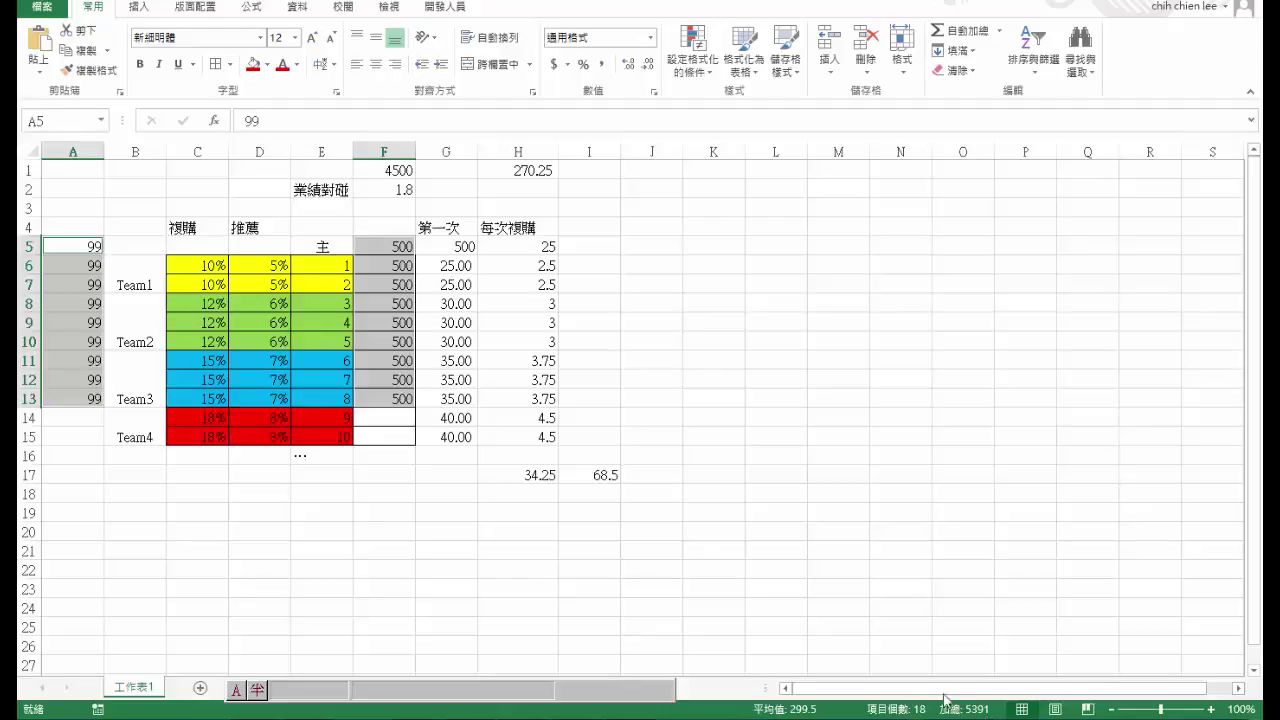
pyautogui.click(610, 478)
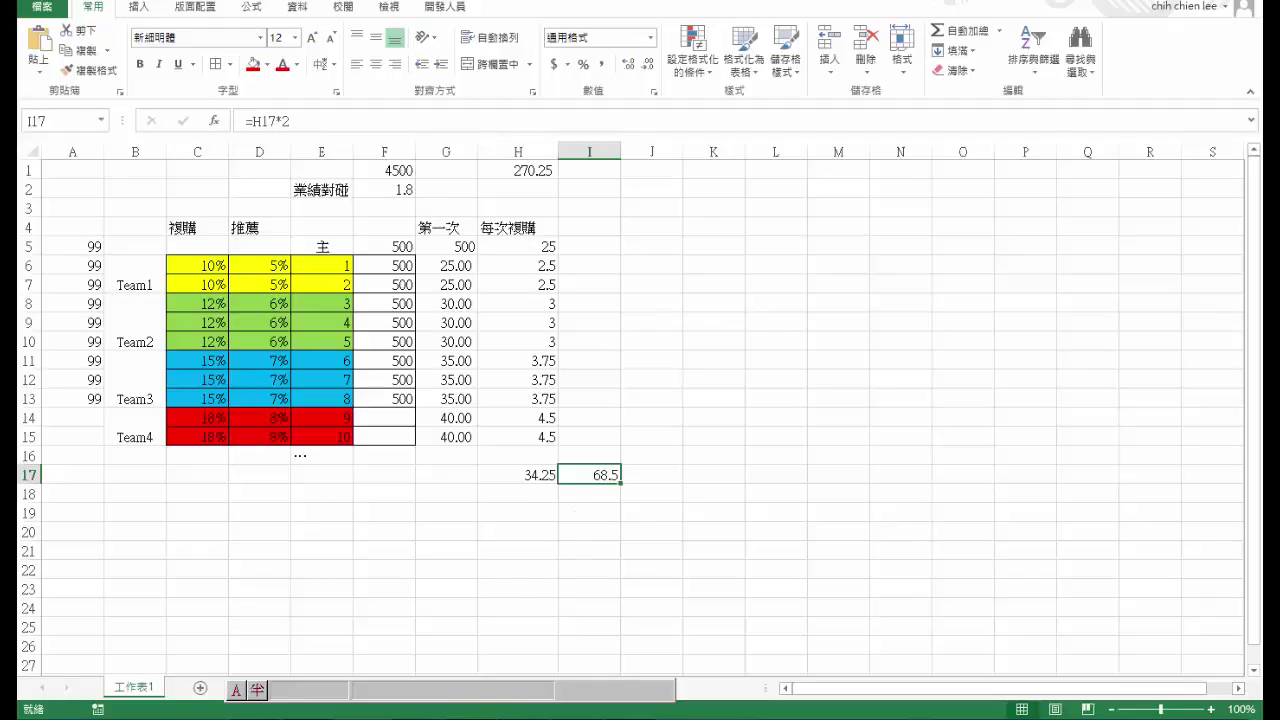
# Step: Switch to the BitClub Network page in Chrome and examine the partial shares and expiry days listed under the first mining pool
pyautogui.moveTo(308, 716)
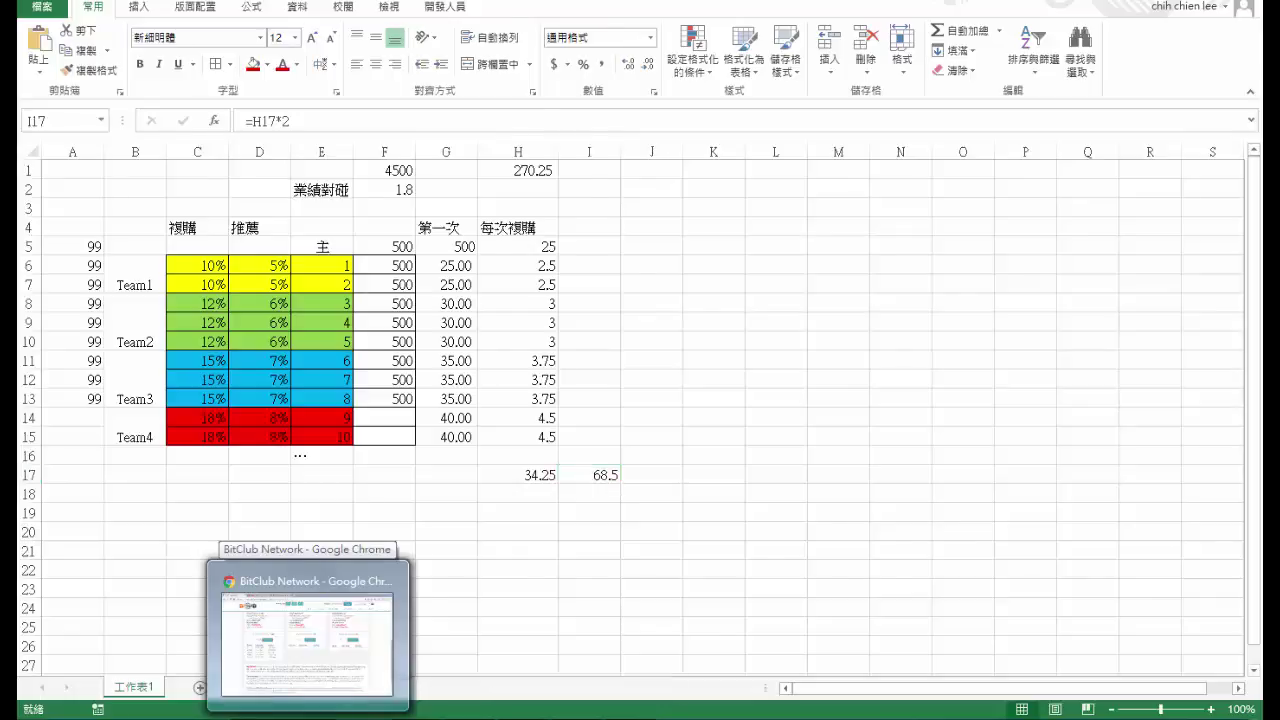
pyautogui.click(307, 640)
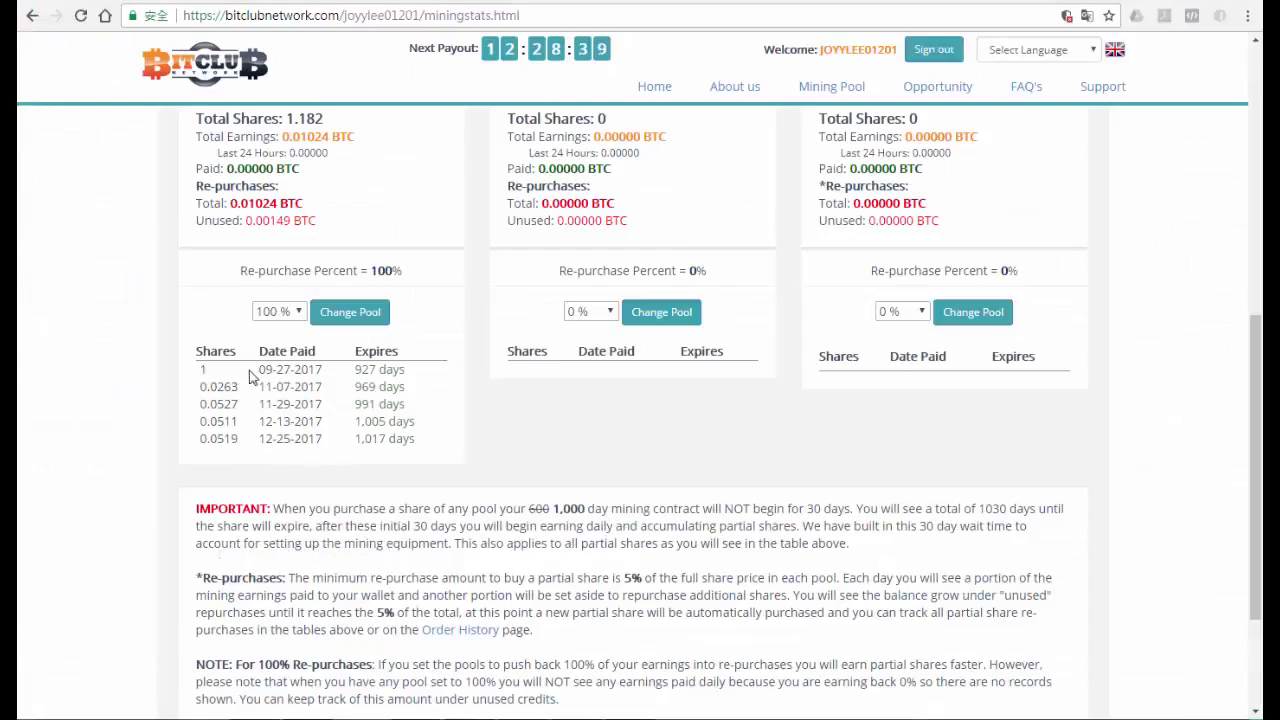
pyautogui.moveTo(203, 386); pyautogui.dragTo(434, 451)
pyautogui.click(414, 400)
pyautogui.moveTo(356, 370); pyautogui.dragTo(398, 372)
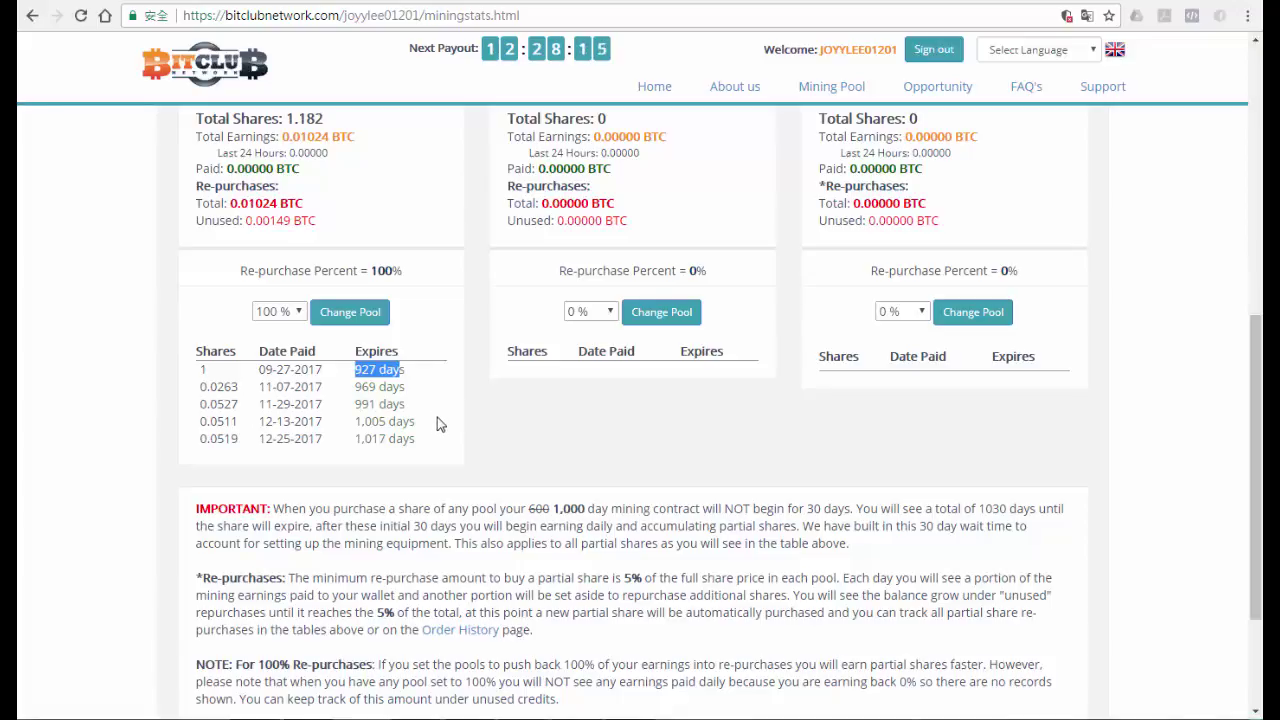
pyautogui.click(204, 388)
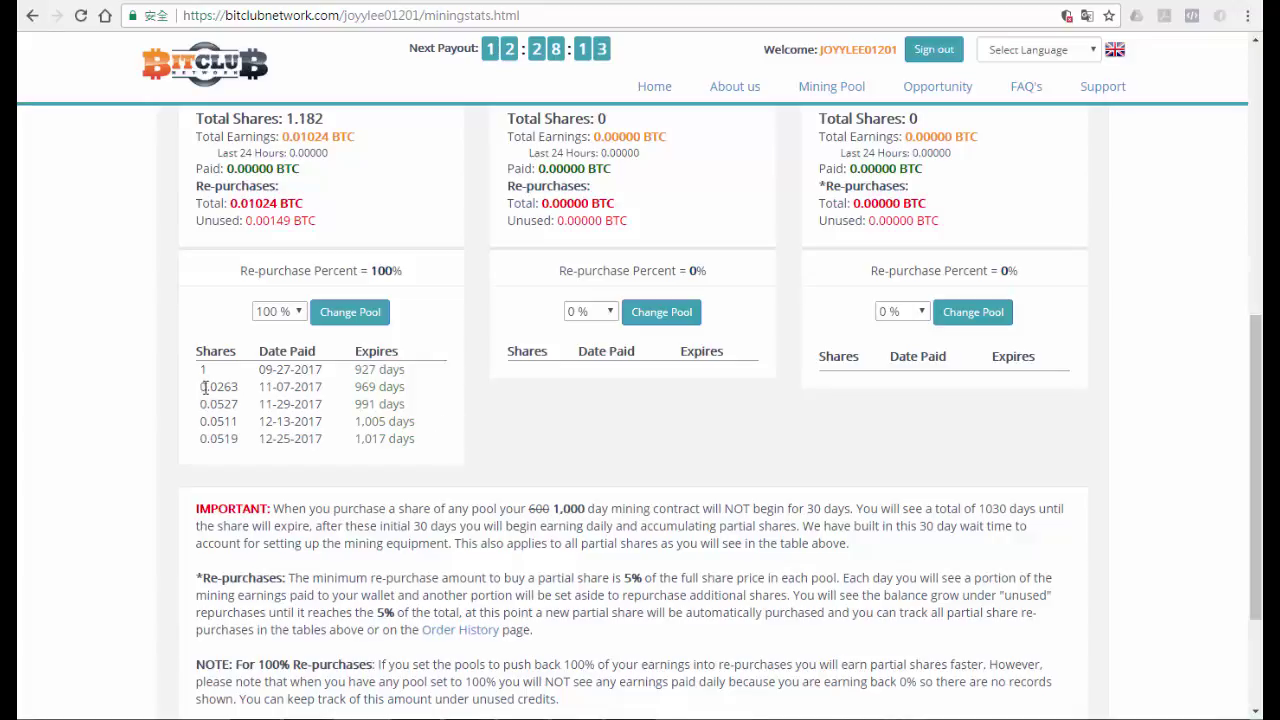
pyautogui.moveTo(204, 388); pyautogui.dragTo(251, 437)
pyautogui.click(296, 437)
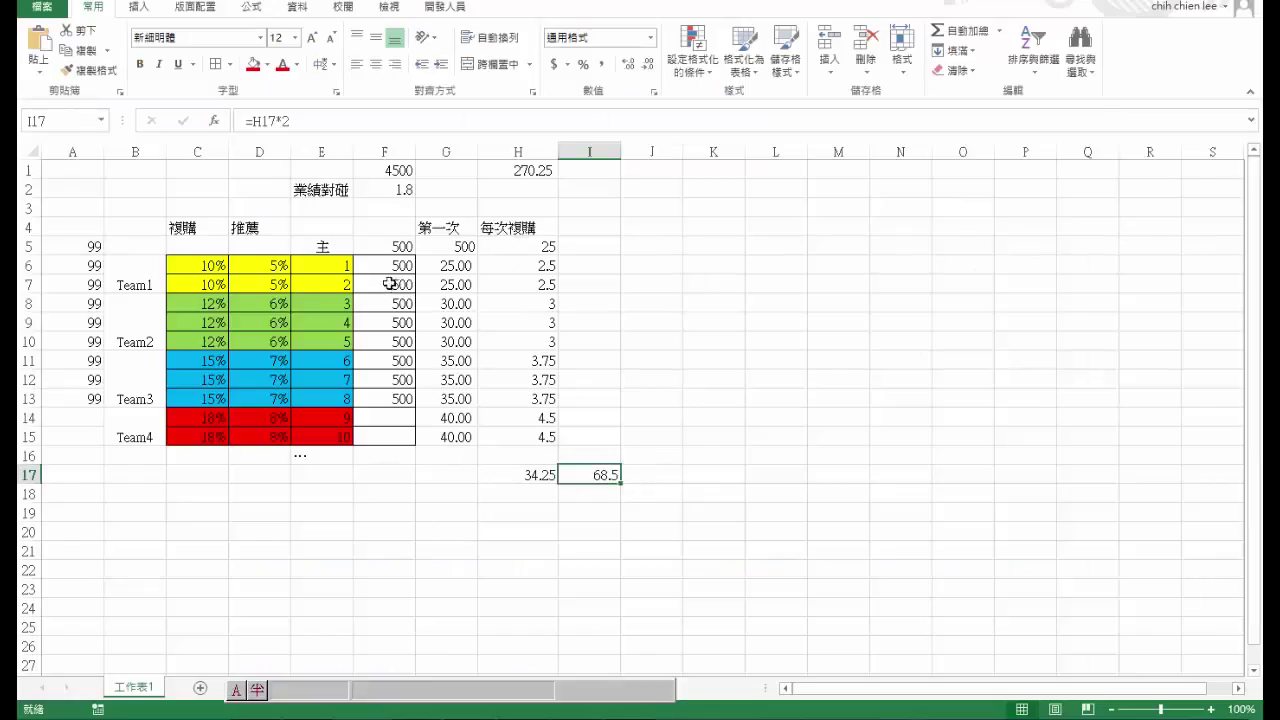
# Step: Review the purchase amounts in column F of the Excel worksheet, from the 主 row through level 8
pyautogui.moveTo(400, 266); pyautogui.dragTo(401, 399)
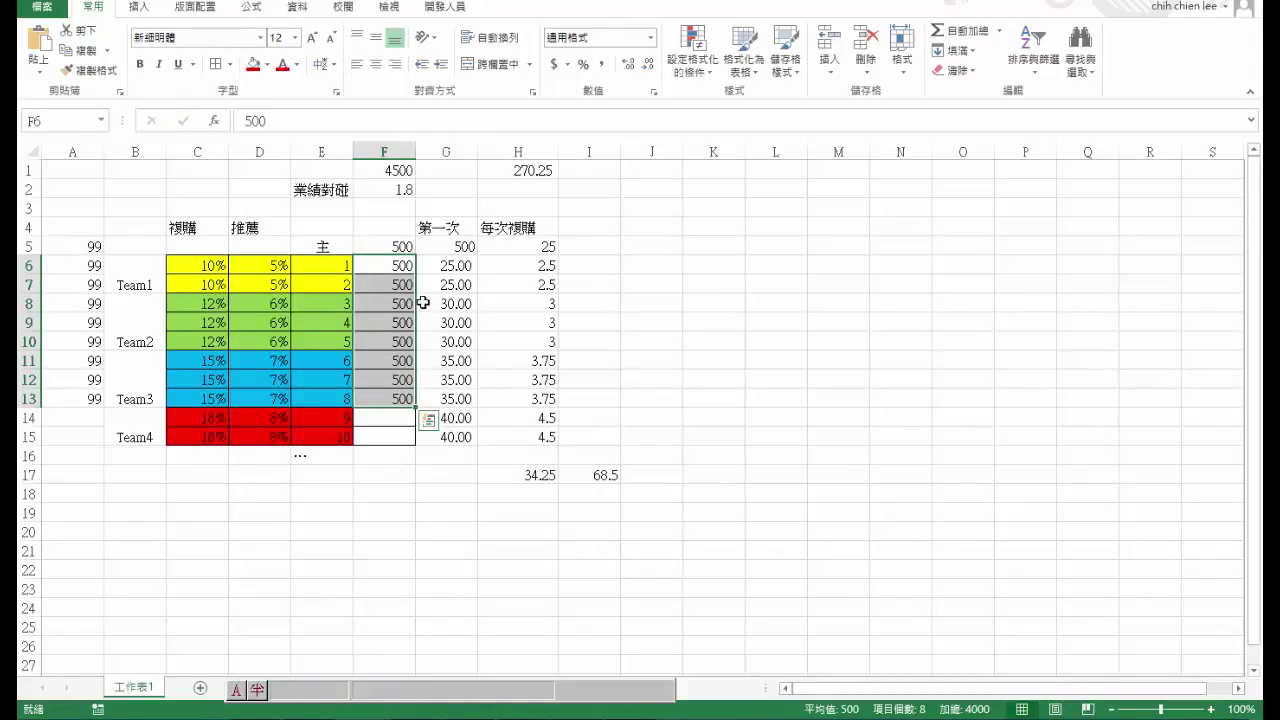
pyautogui.moveTo(400, 266); pyautogui.dragTo(403, 399)
pyautogui.moveTo(409, 247); pyautogui.dragTo(409, 365)
pyautogui.click(409, 377)
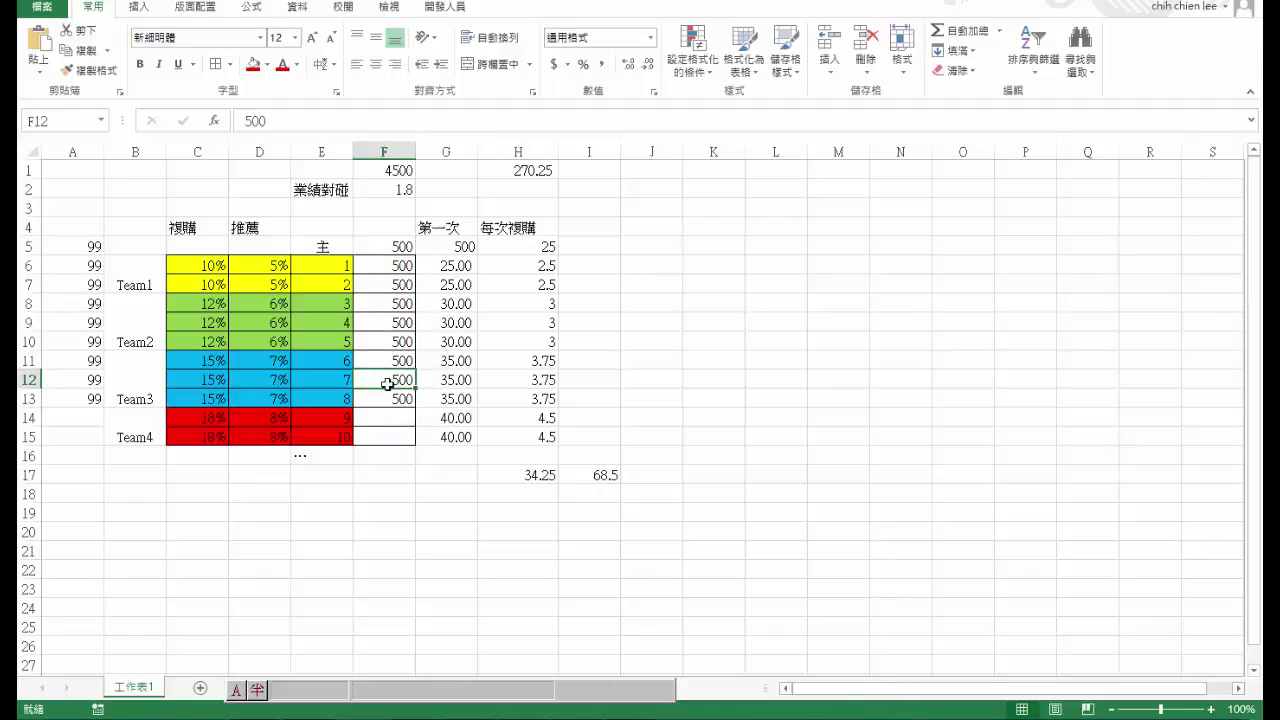
pyautogui.moveTo(391, 362); pyautogui.dragTo(394, 394)
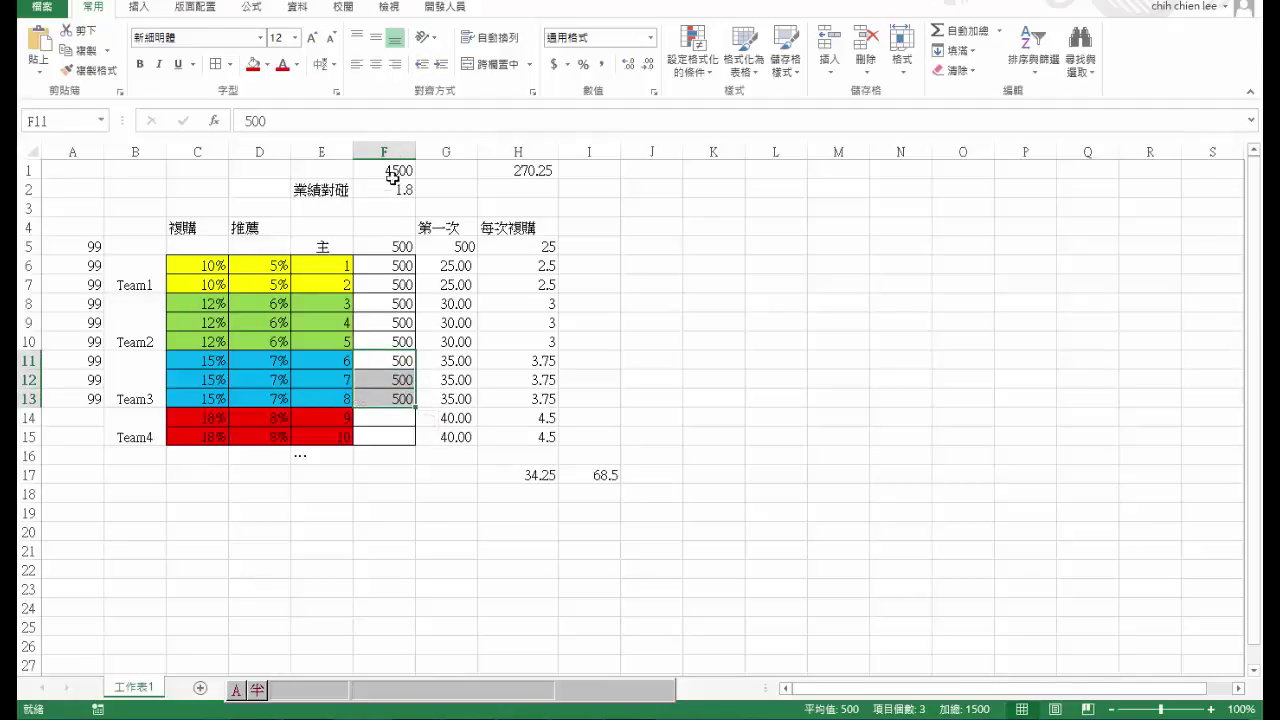
# Step: Enter 500 as the purchase amount for levels 9 and 10 in cells F14 and F15
pyautogui.click(382, 420)
pyautogui.write('500')
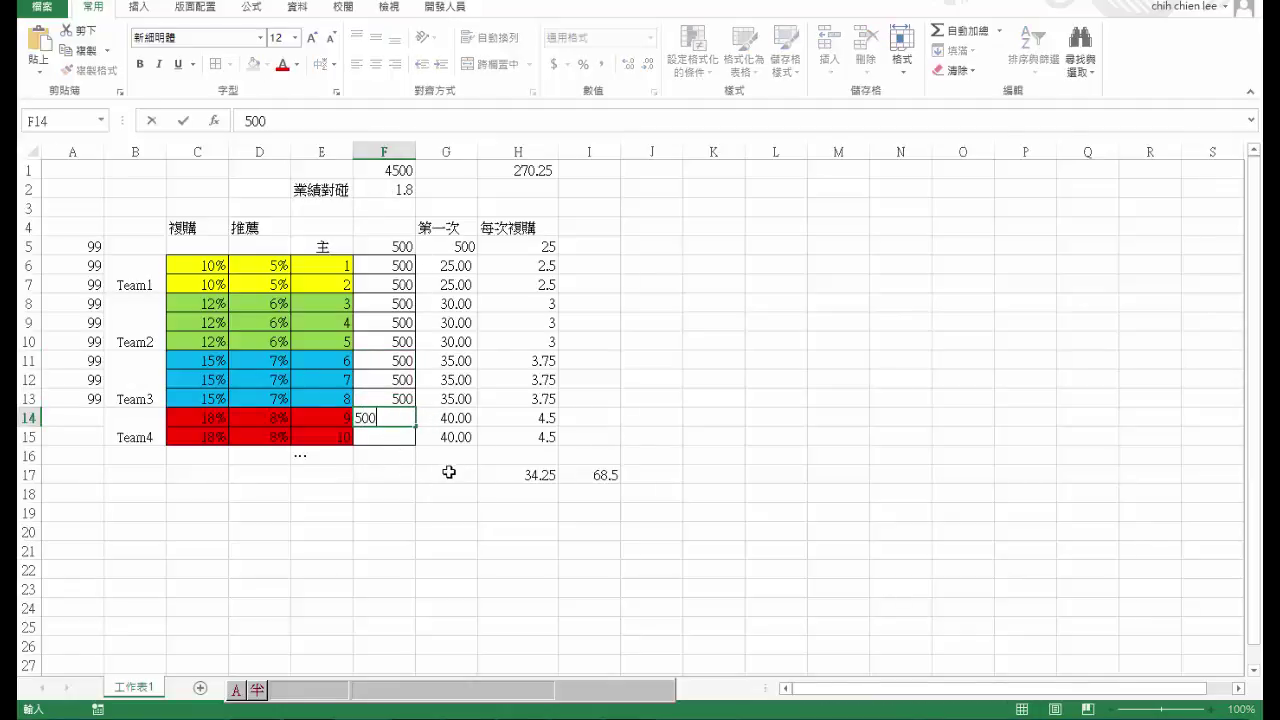
pyautogui.click(394, 440)
pyautogui.write('500')
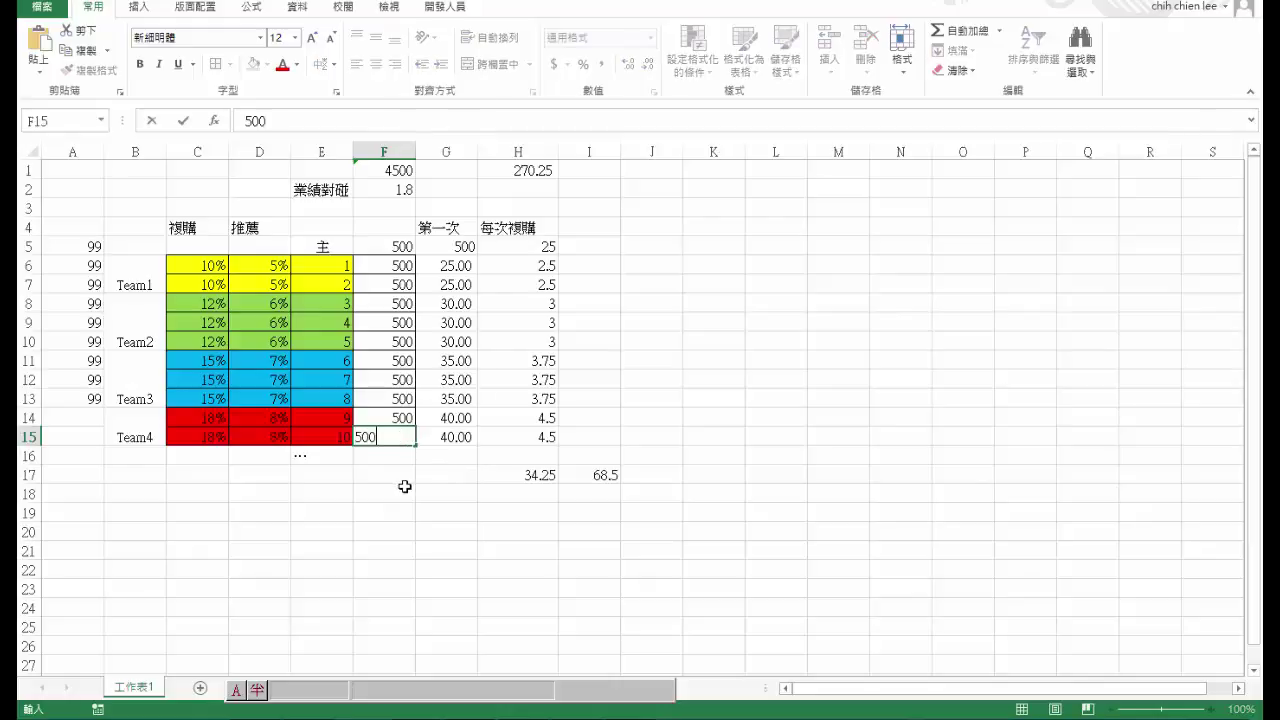
pyautogui.click(380, 491)
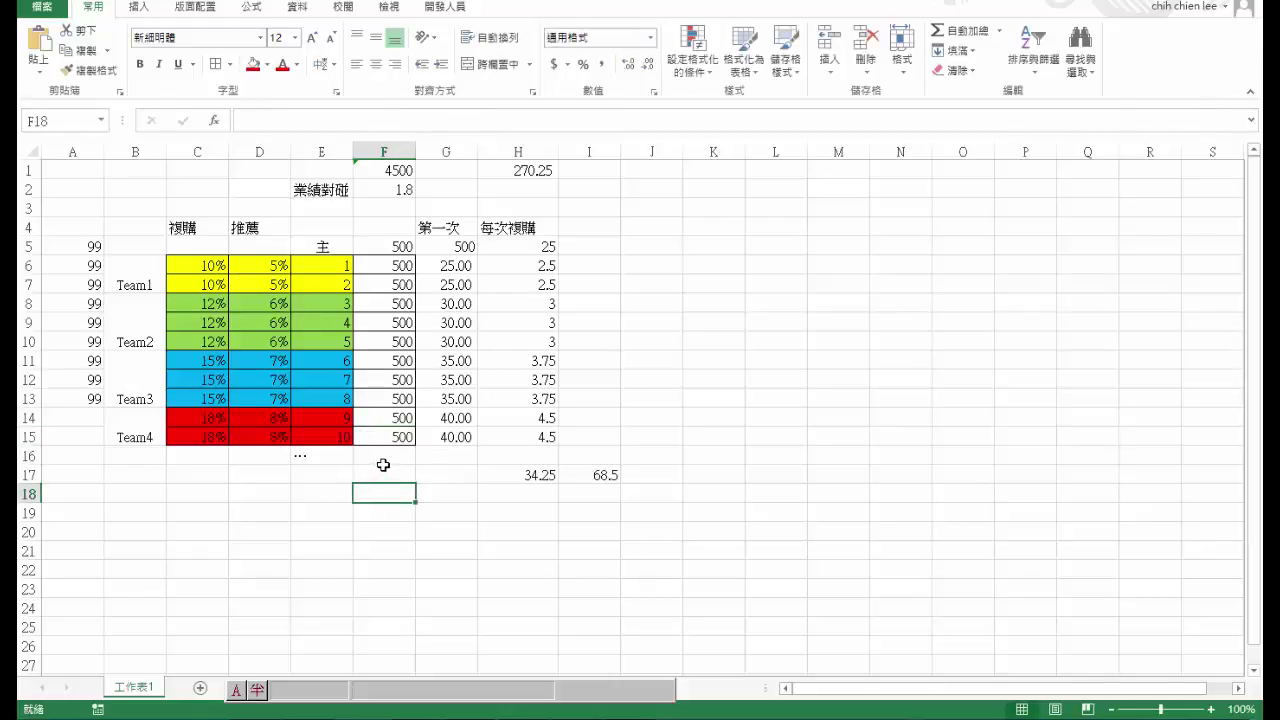
# Step: Check the 業績對碰 formula in F2 and enter =200*2 in cell F3 beneath it
pyautogui.click(401, 190)
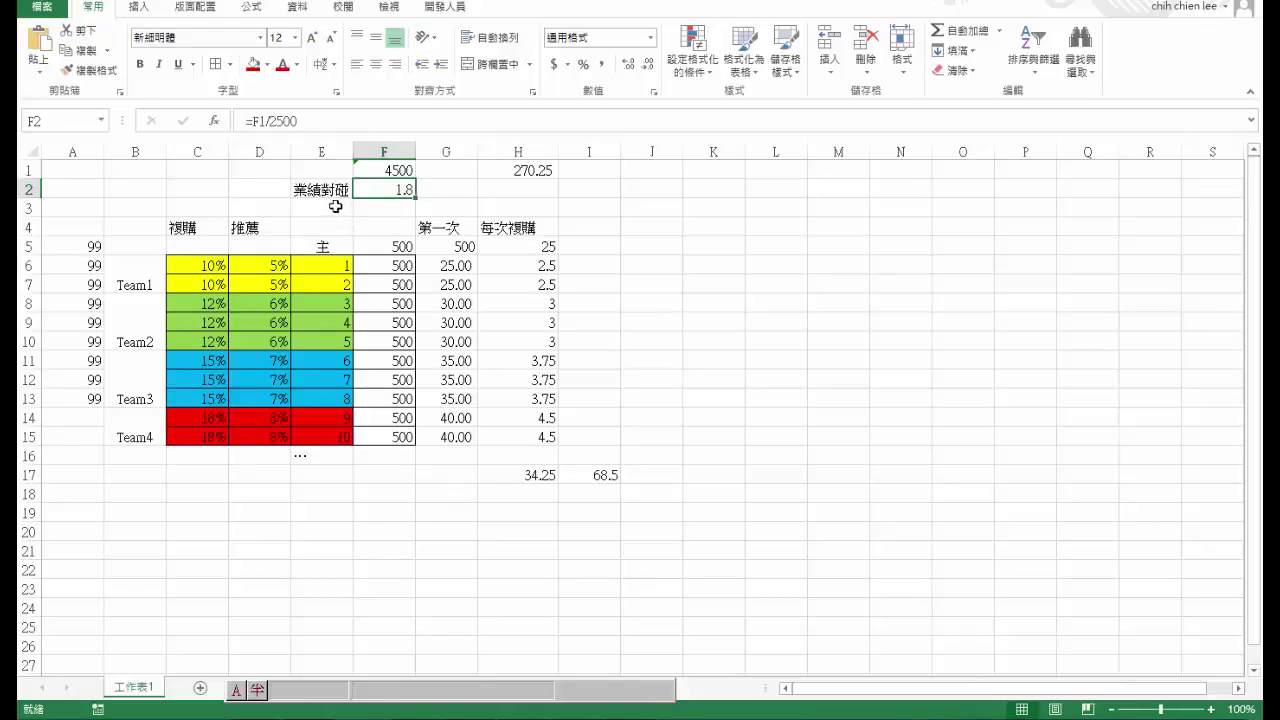
pyautogui.click(405, 248)
pyautogui.click(378, 205)
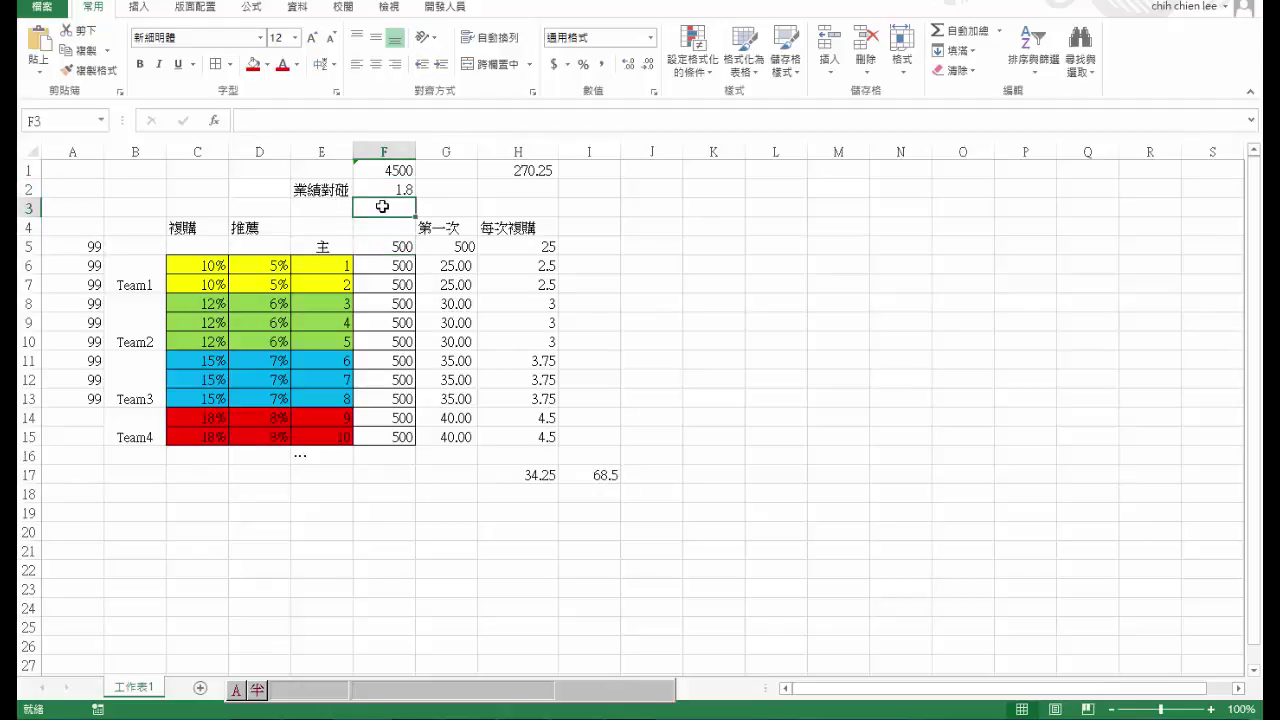
pyautogui.write('200')
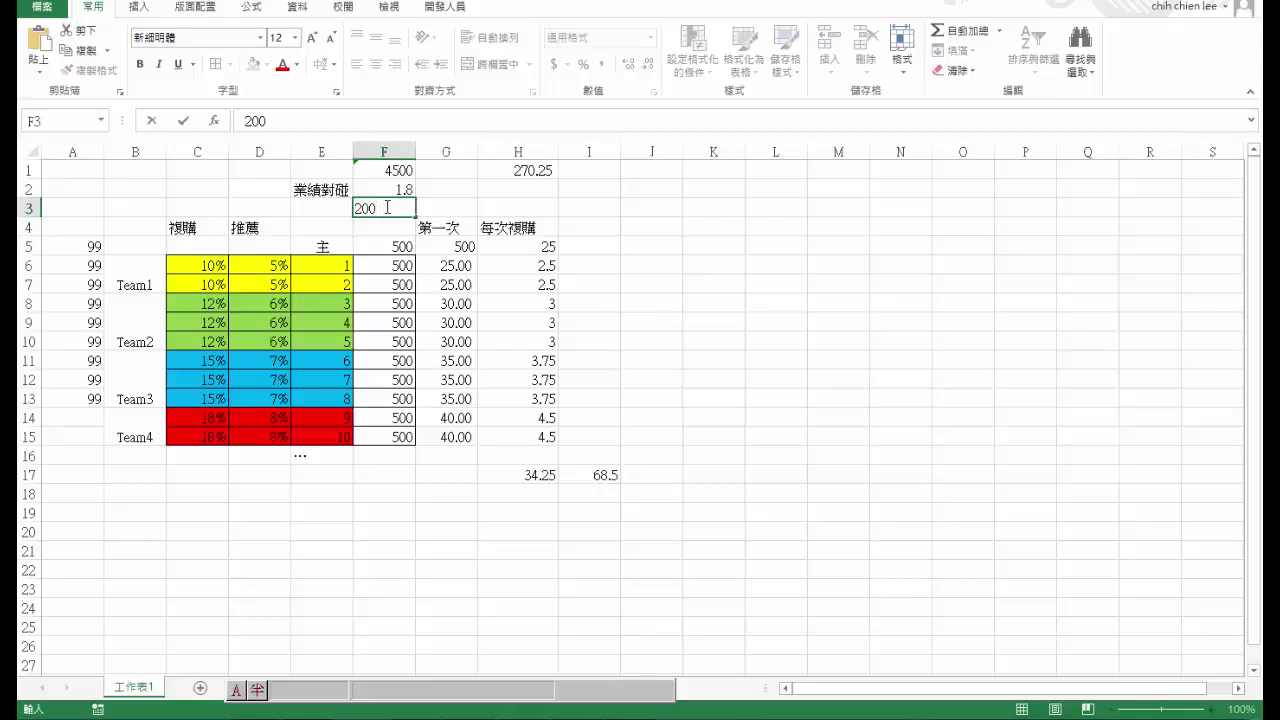
pyautogui.write('*2')
pyautogui.click(358, 207)
pyautogui.write('=')
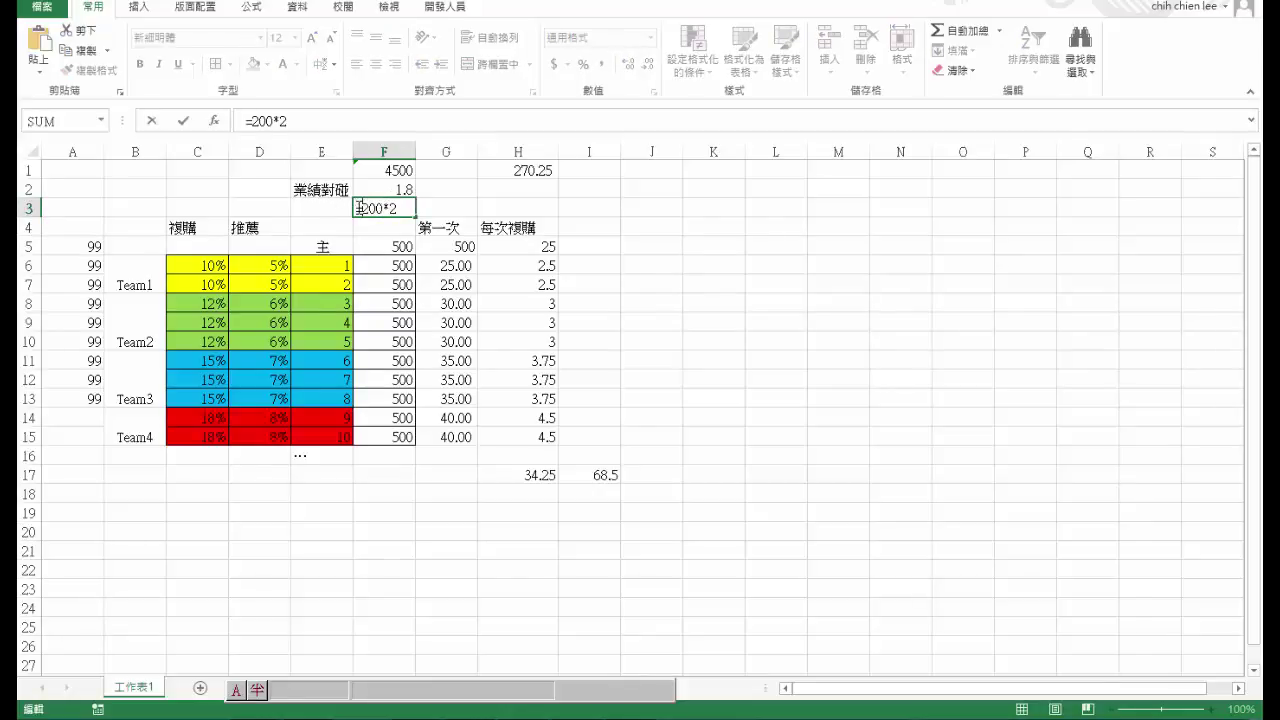
pyautogui.press('Return')
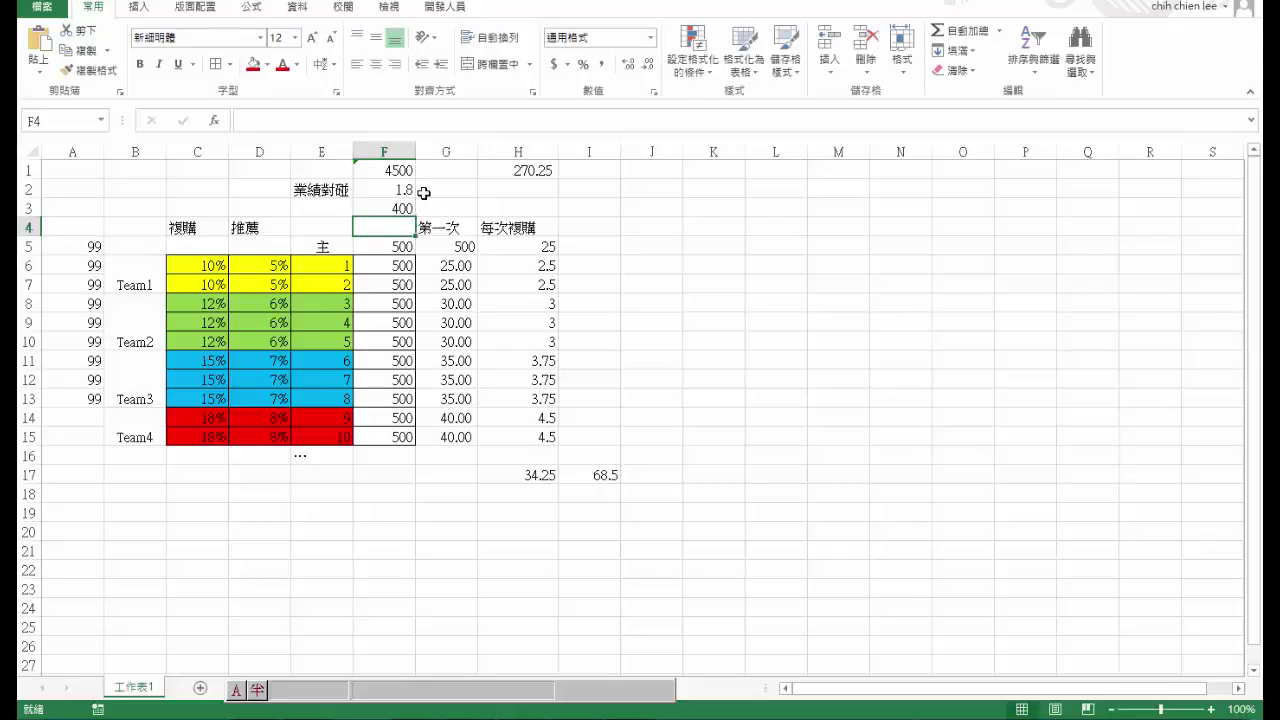
# Step: Review the F1 formula, the F3 amount, the 每次複購 values in H6:H15 and the rows beneath level 10 in columns F and H
pyautogui.click(404, 175)
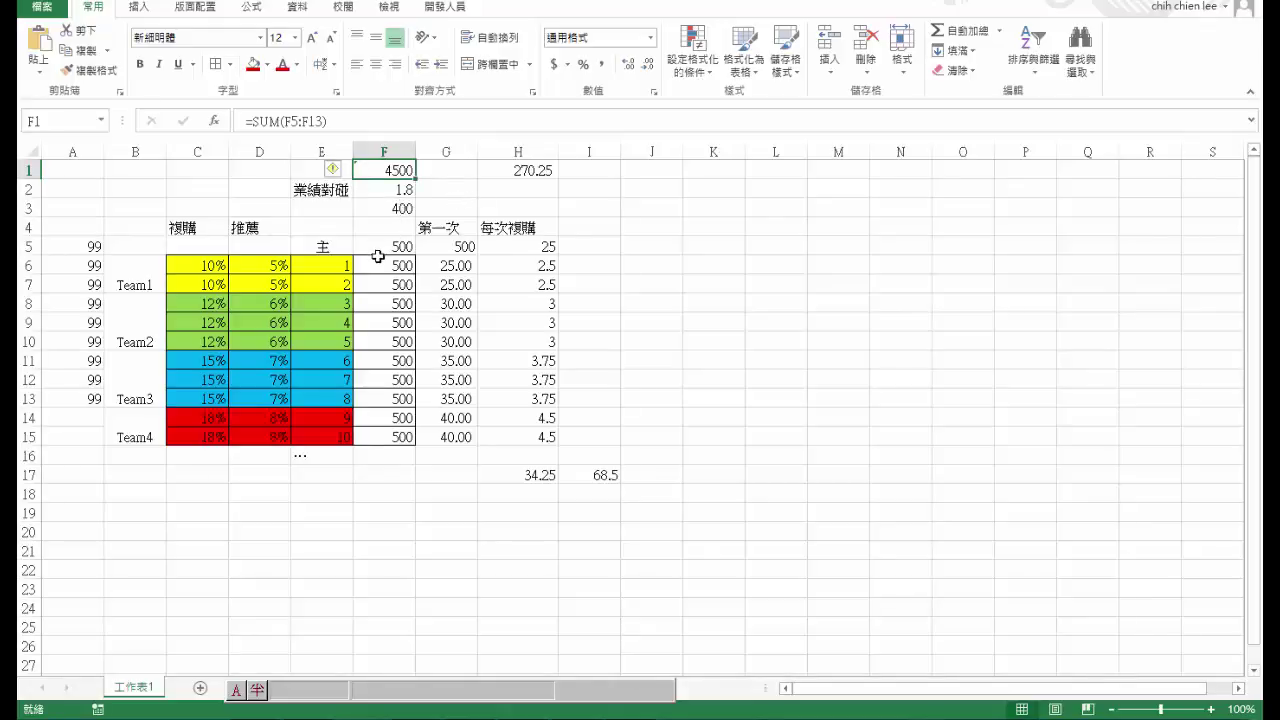
pyautogui.click(399, 207)
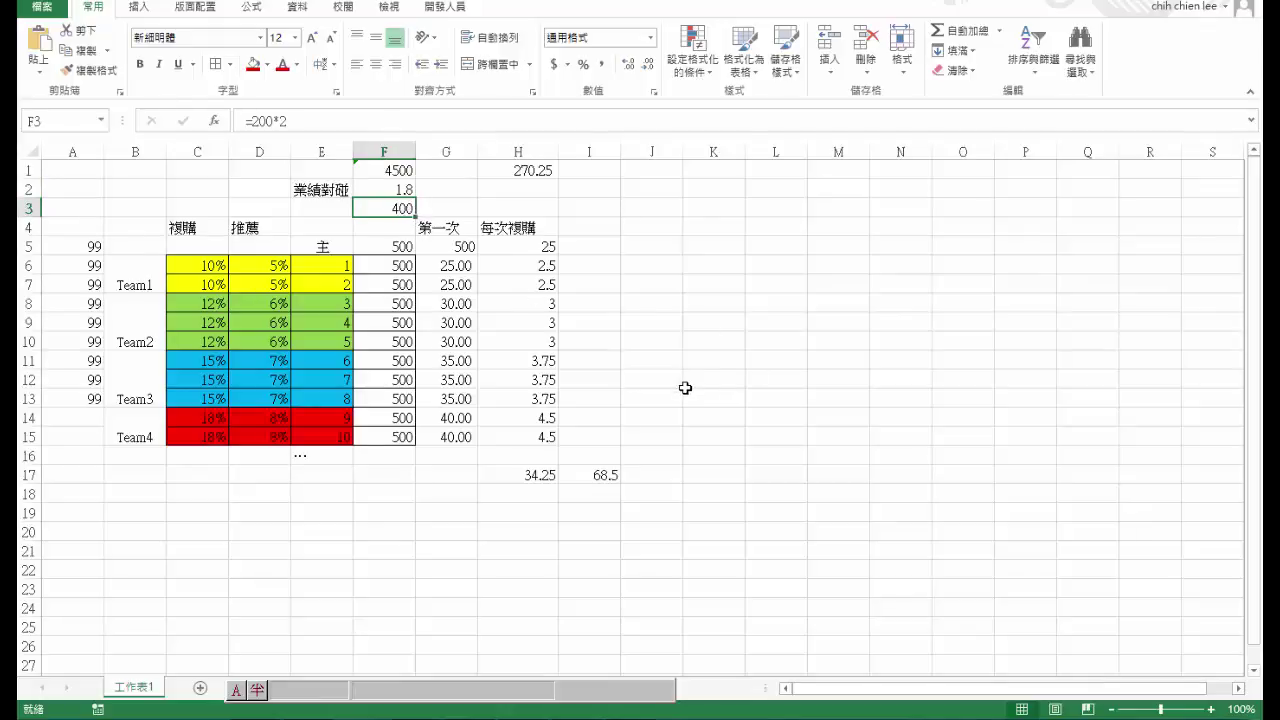
pyautogui.click(687, 386)
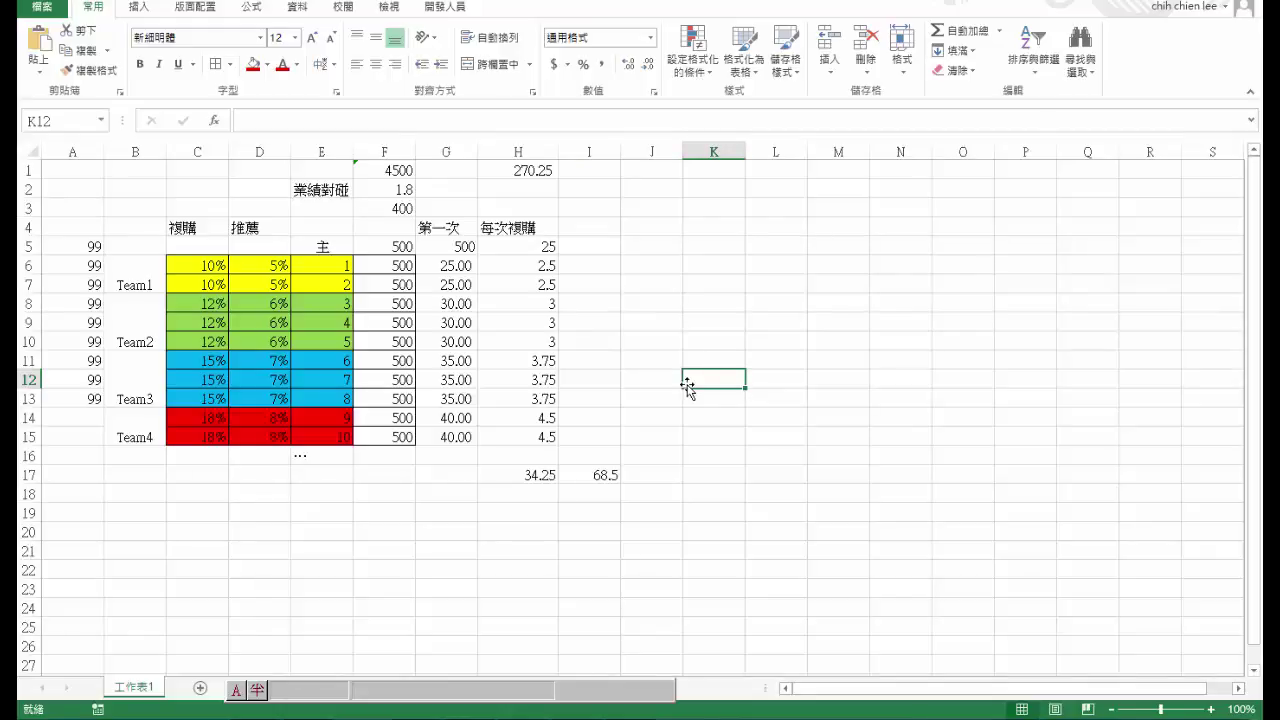
pyautogui.click(550, 264)
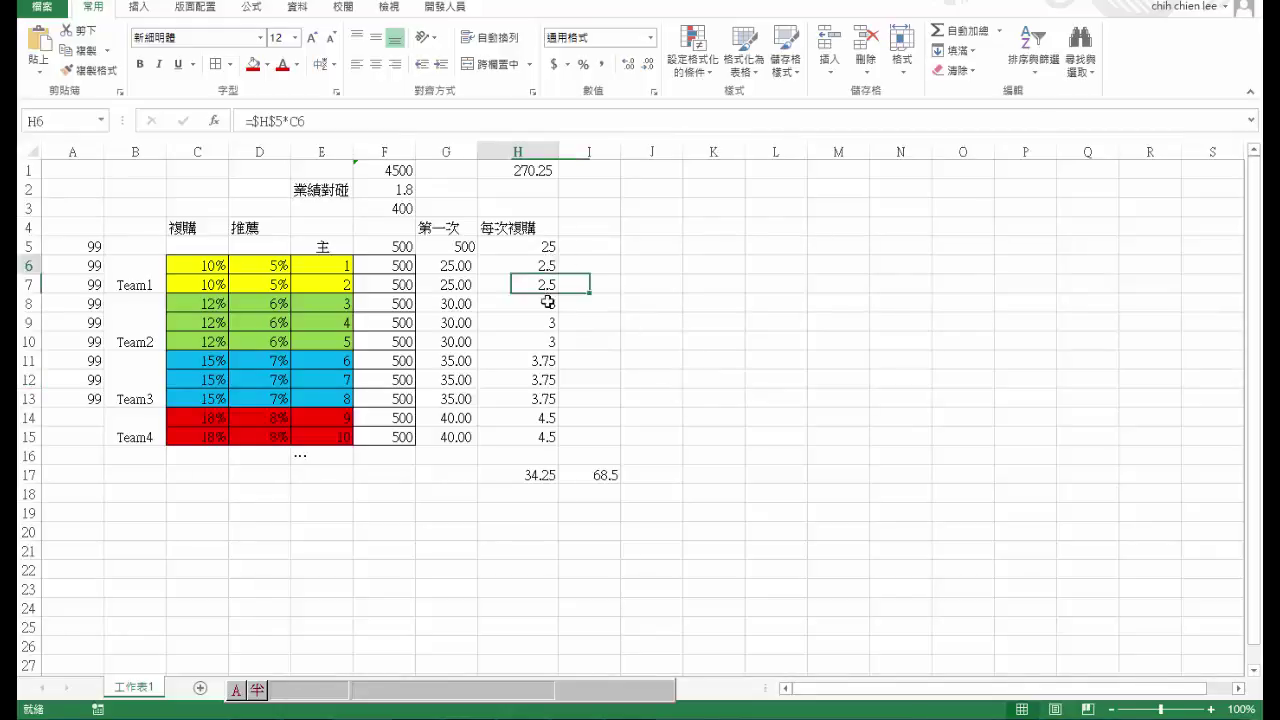
pyautogui.moveTo(548, 301); pyautogui.dragTo(550, 437)
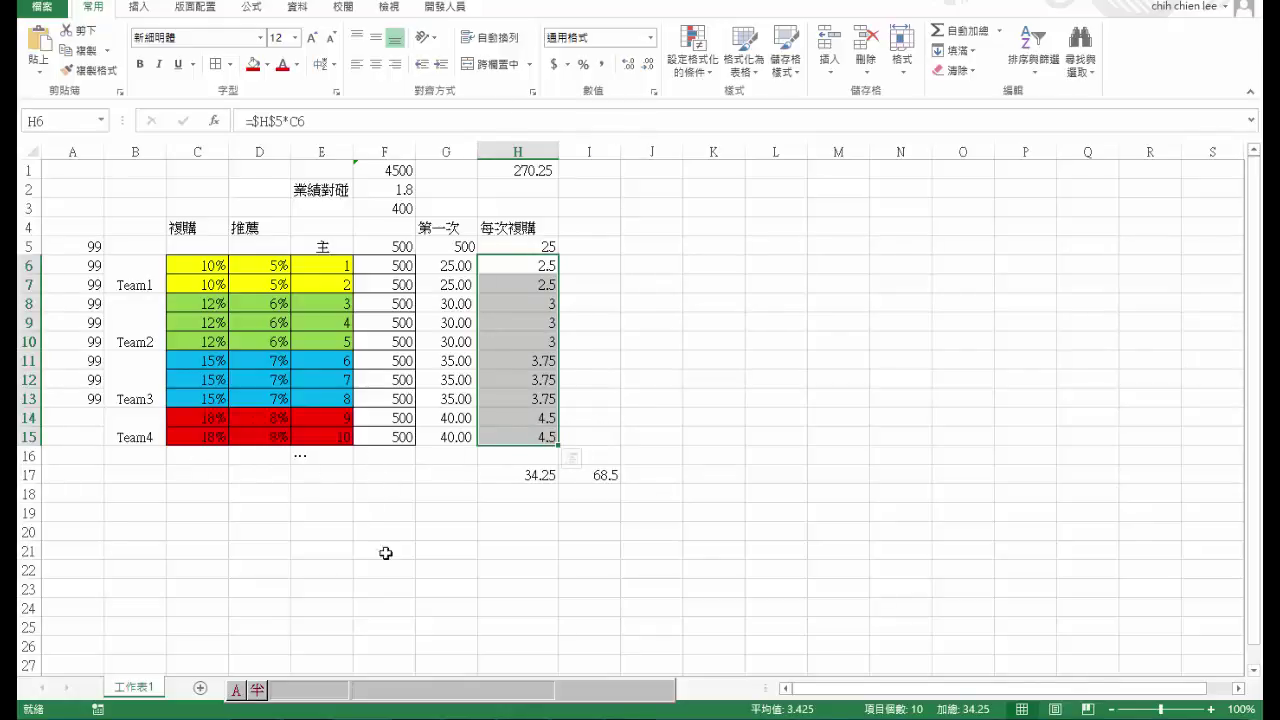
pyautogui.click(526, 453)
pyautogui.moveTo(526, 453); pyautogui.dragTo(540, 605)
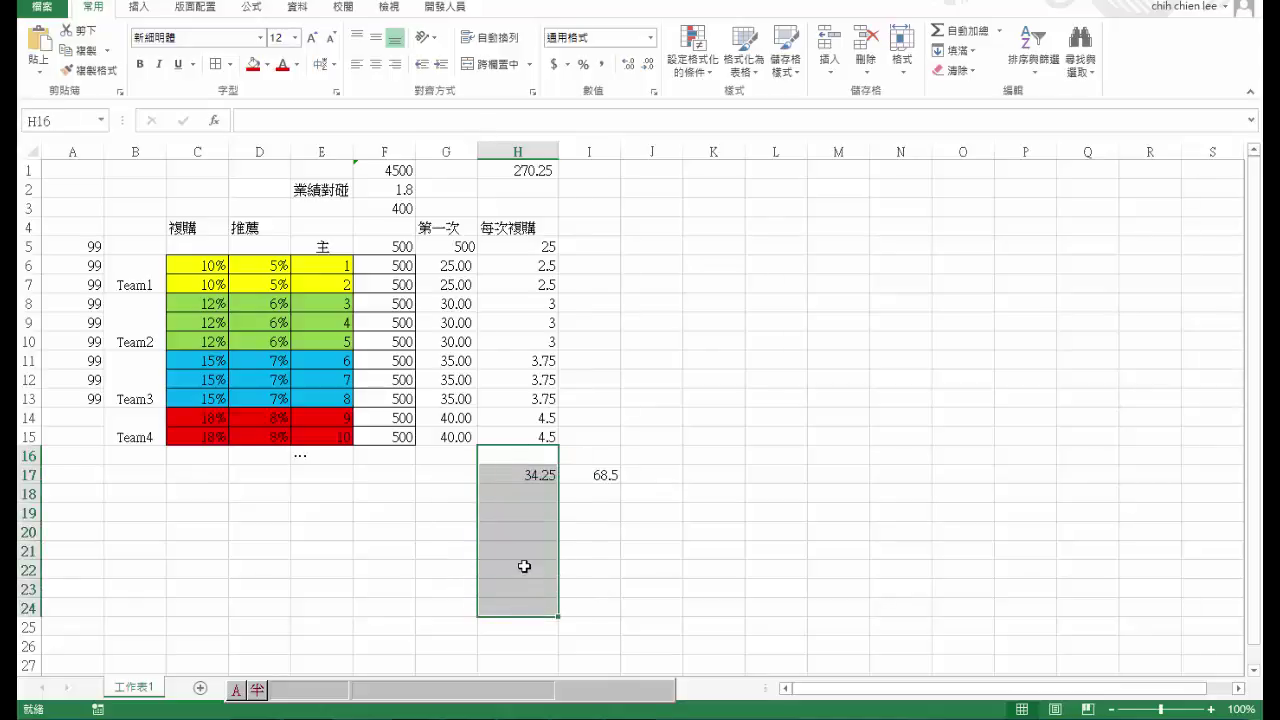
pyautogui.moveTo(394, 460); pyautogui.dragTo(426, 541)
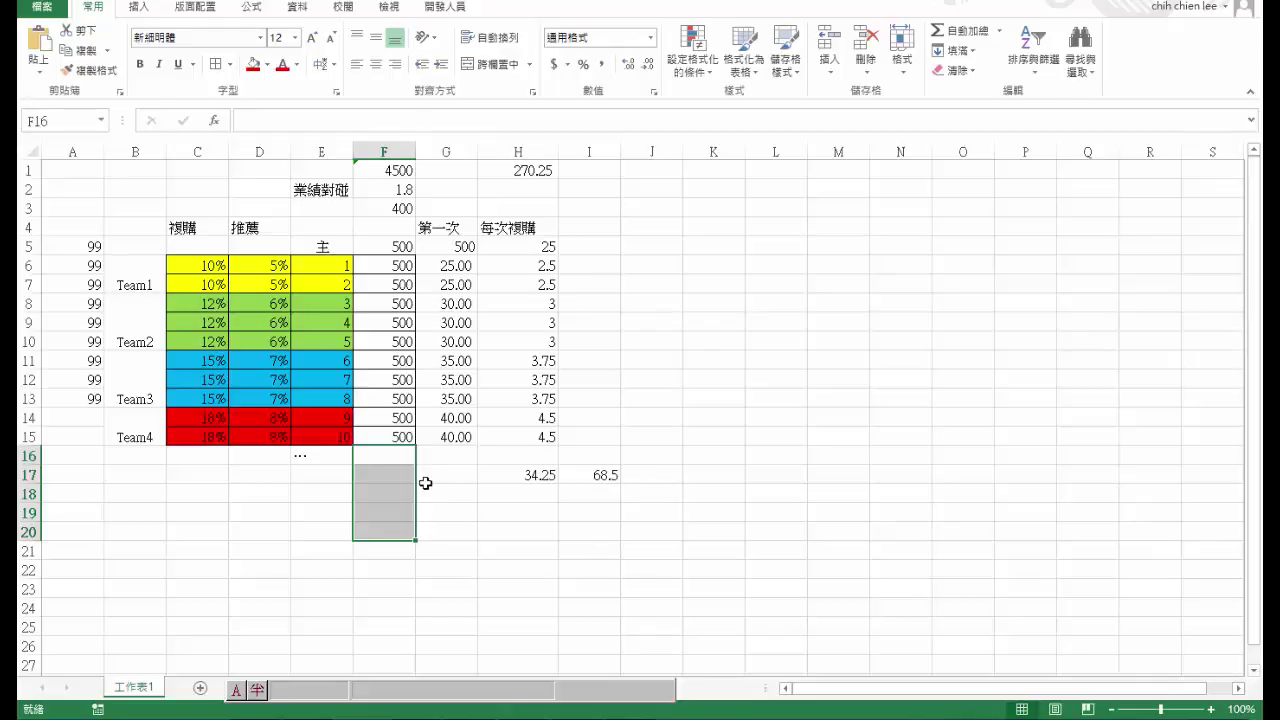
pyautogui.click(443, 525)
pyautogui.click(624, 414)
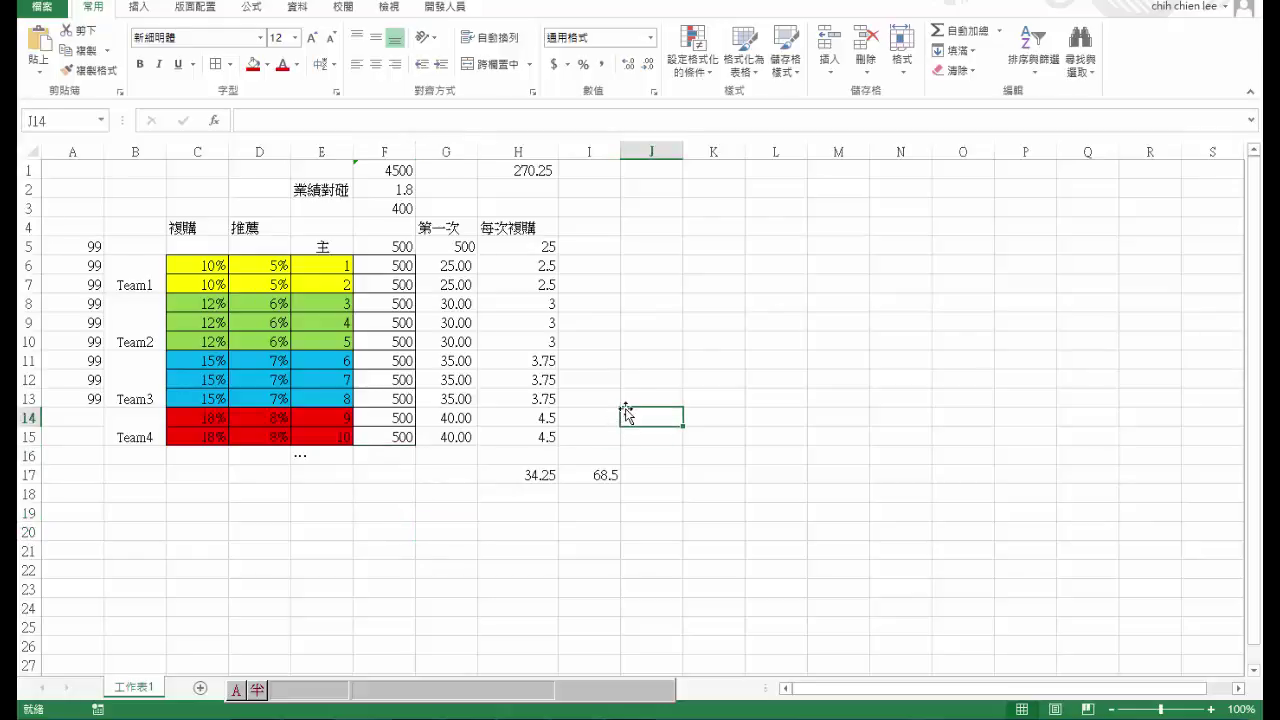
# Step: Compare the F1 total with the amounts in F6:F13 and the repurchase commissions in H6:H15
pyautogui.click(396, 170)
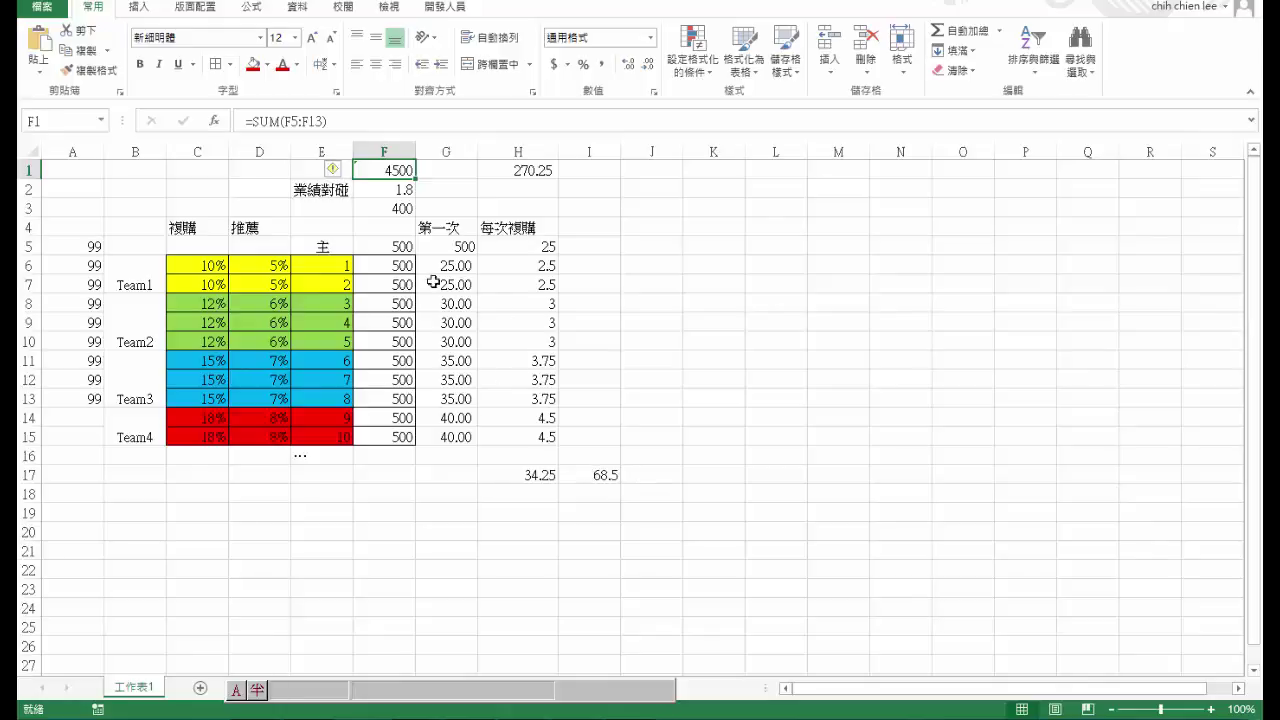
pyautogui.moveTo(400, 265); pyautogui.dragTo(415, 402)
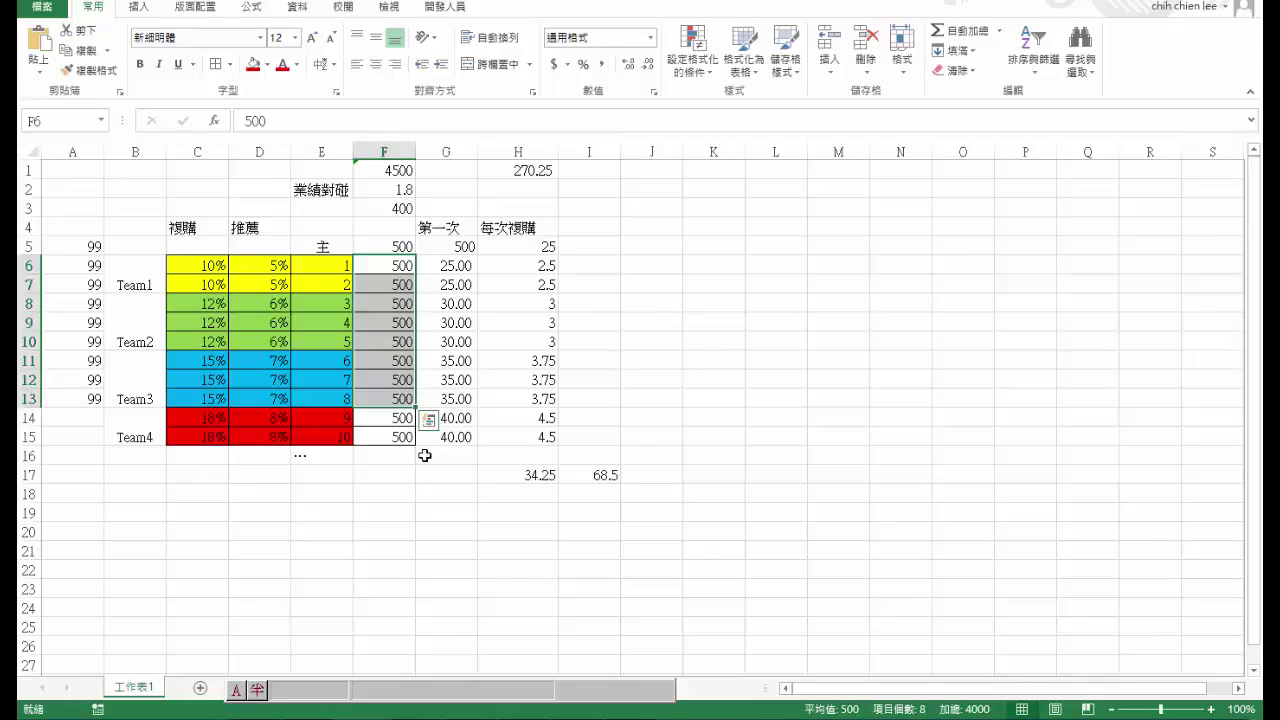
pyautogui.moveTo(515, 265); pyautogui.dragTo(530, 440)
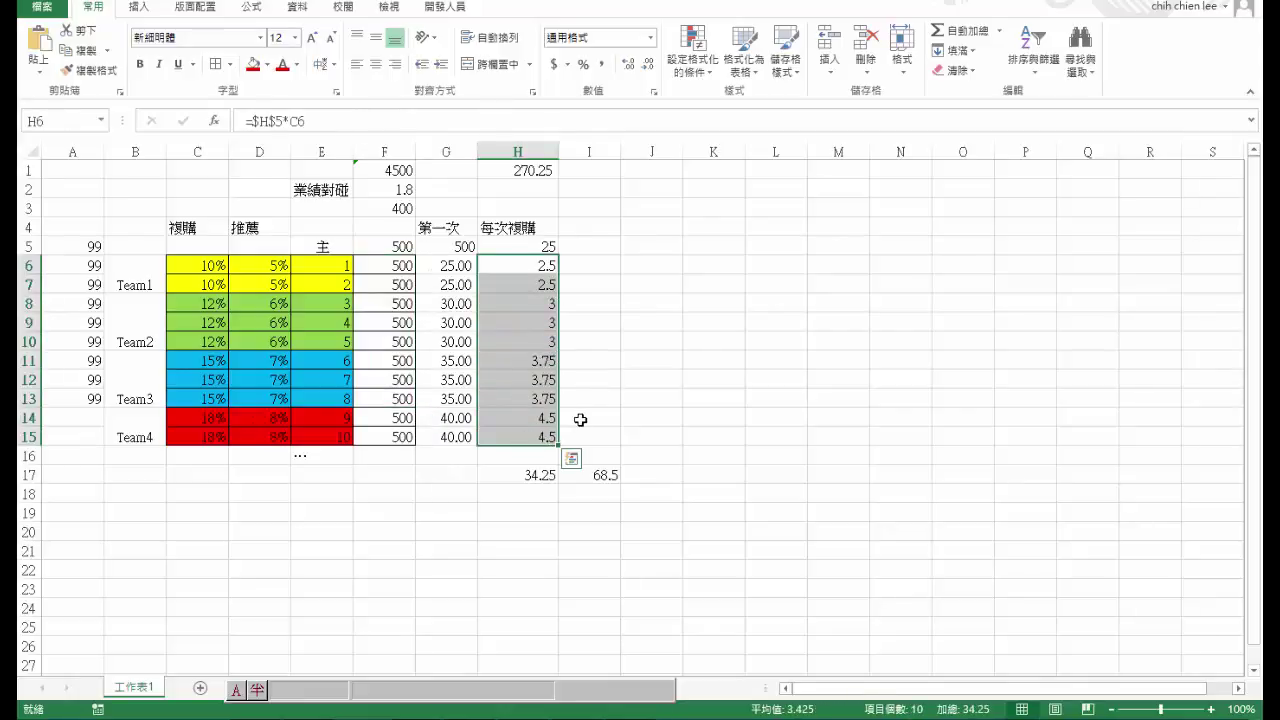